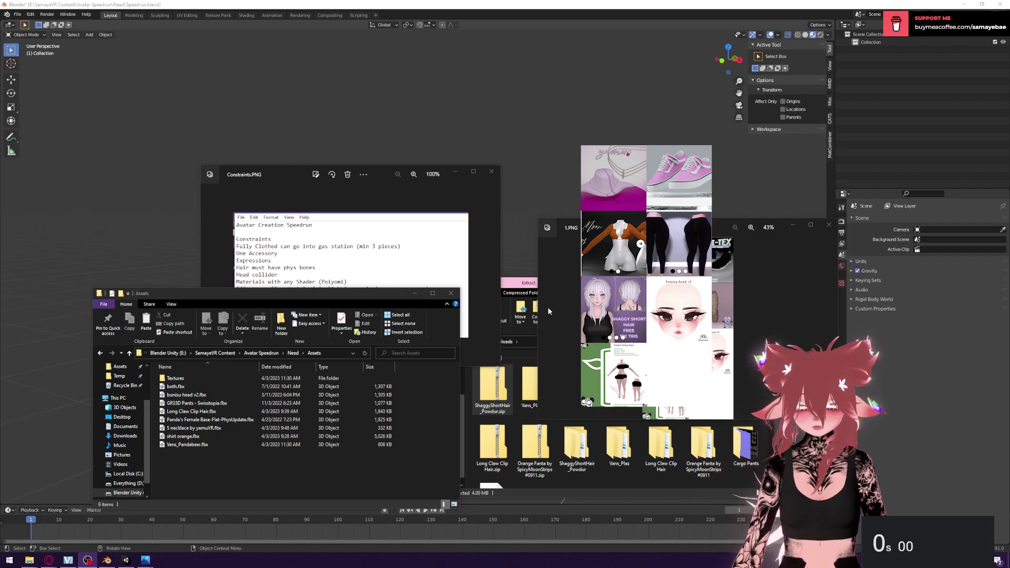
- Arrange the Assets folder, Constraints.PNG and 1.PNG reference windows so the rules list and asset pictures are both readable
drag(315, 295, 334, 276)
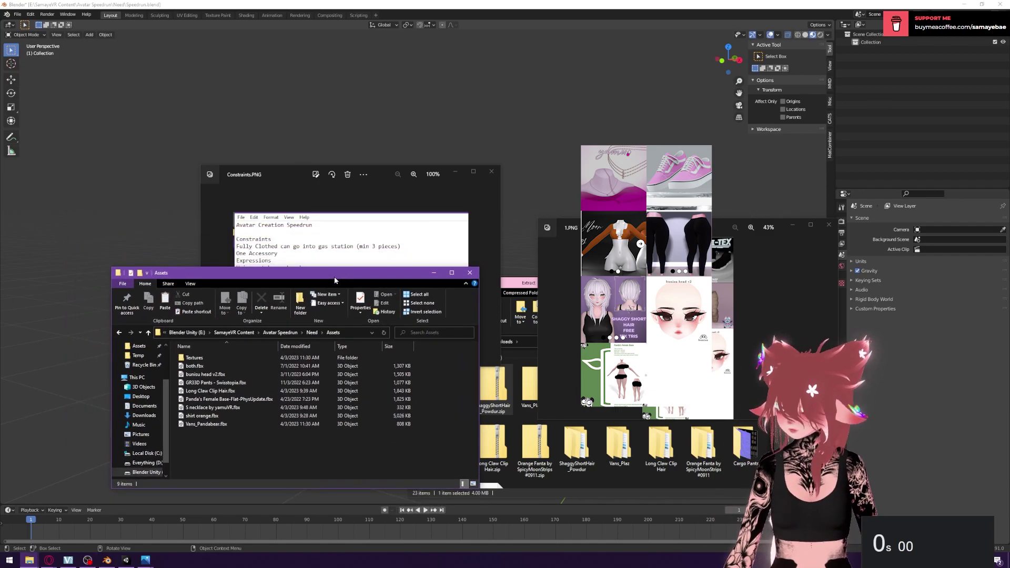
drag(556, 232, 523, 213)
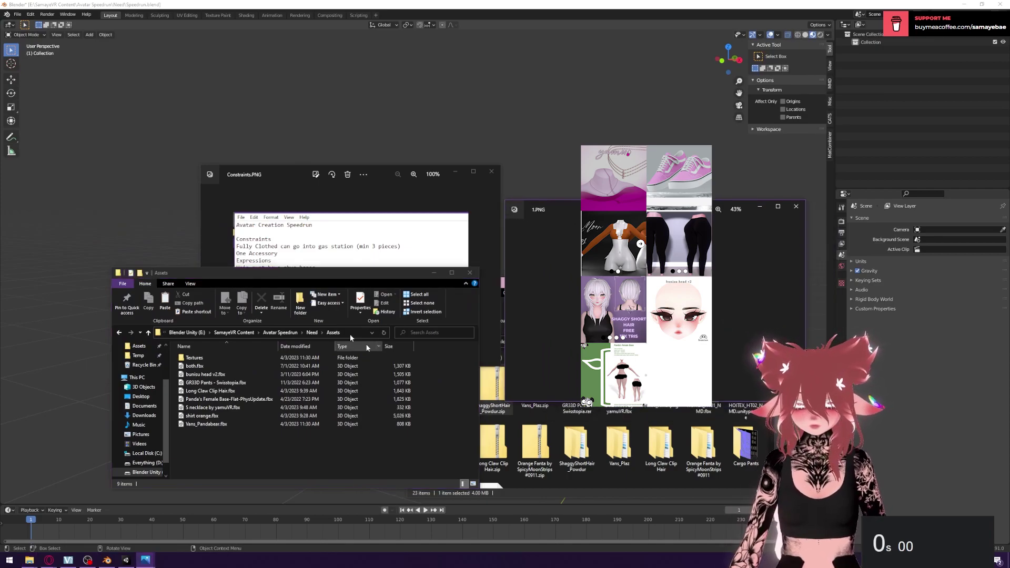
drag(285, 167, 276, 187)
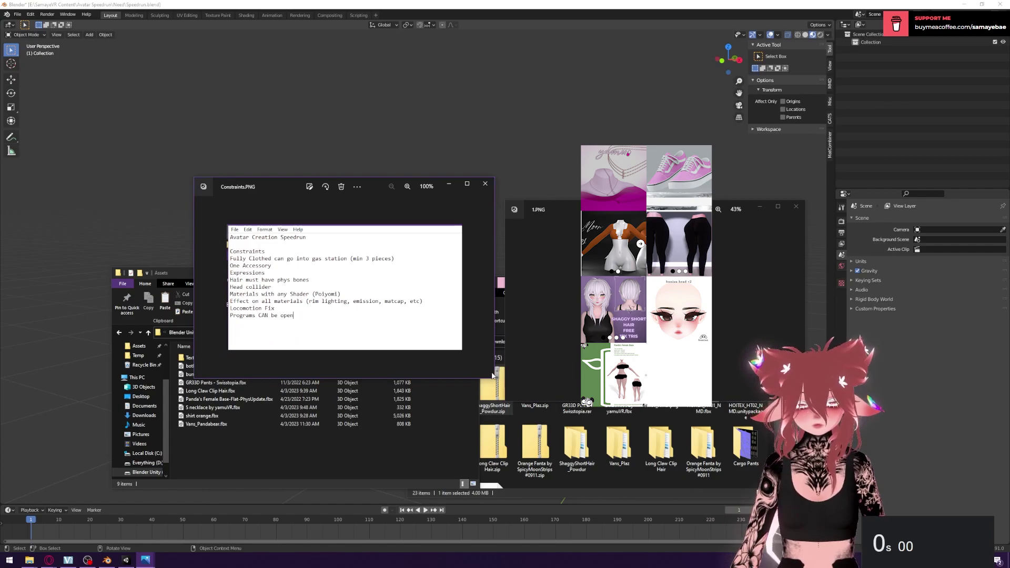
drag(493, 378, 469, 377)
drag(283, 194, 307, 212)
drag(505, 202, 489, 128)
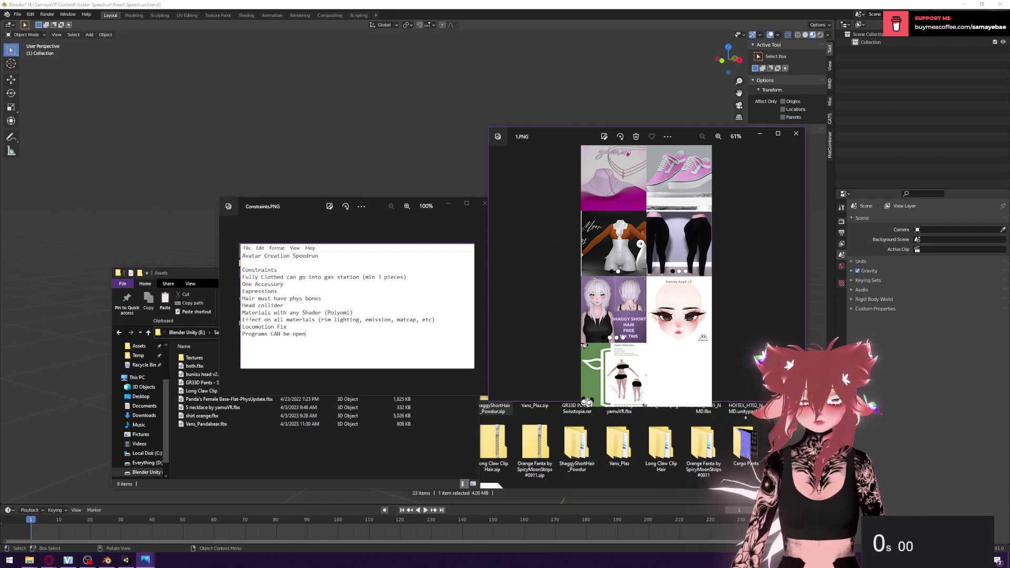
drag(302, 201, 250, 179)
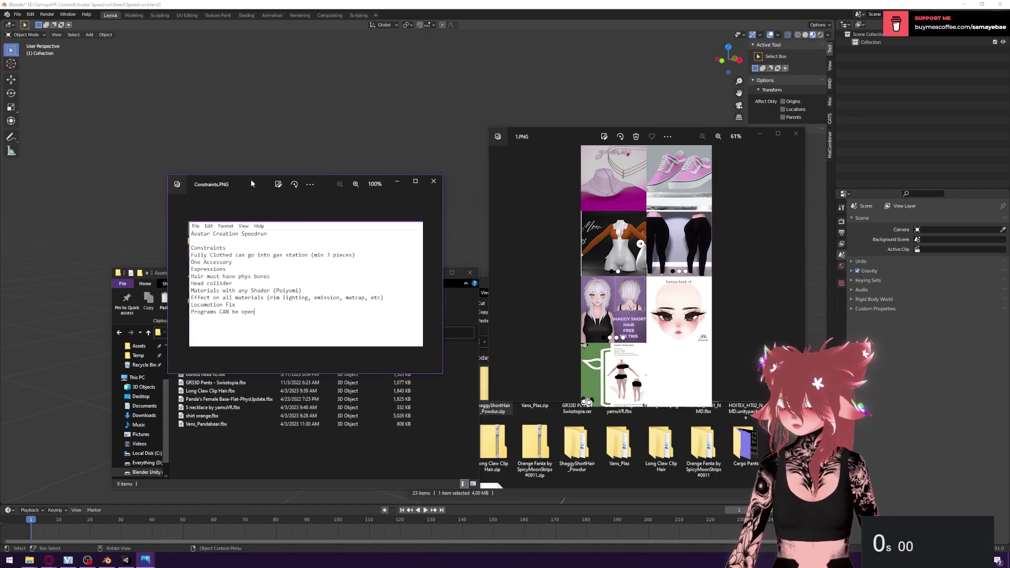
drag(257, 185, 266, 183)
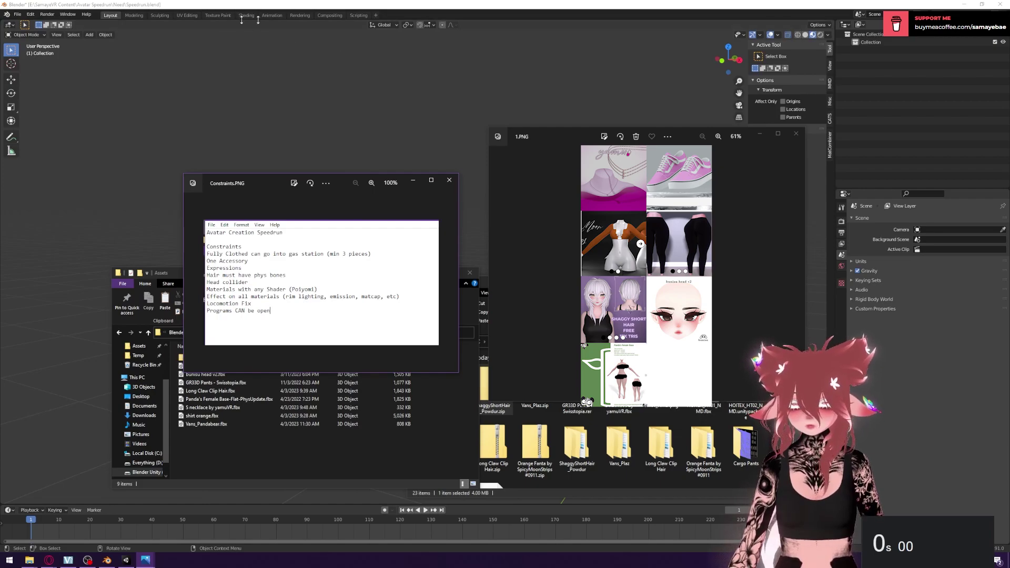
- Check the open Unity project, start the stopwatch on the browser's Google page, and switch to Blender
mouse_move(127, 561)
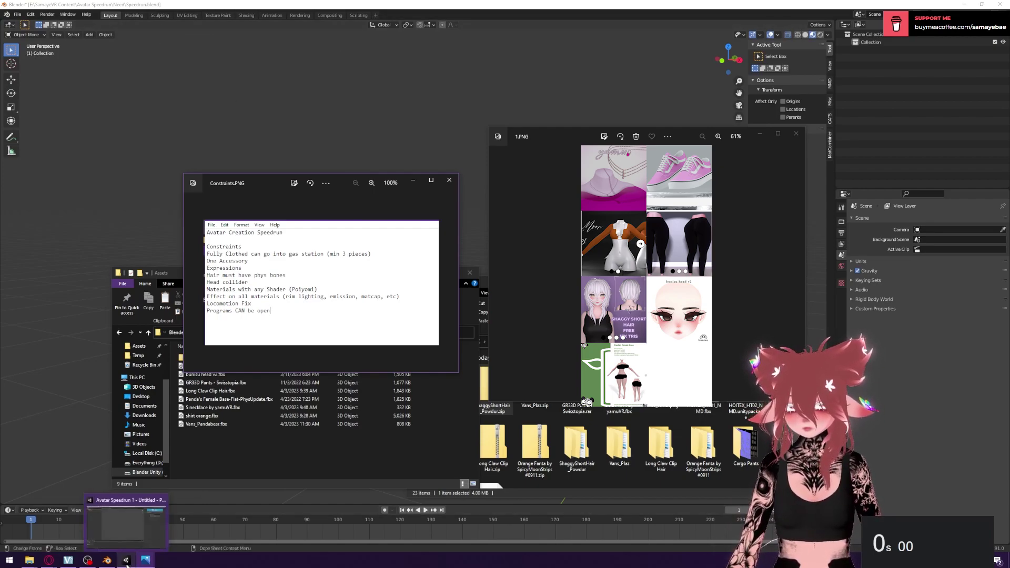
click(134, 535)
key(alt+Tab)
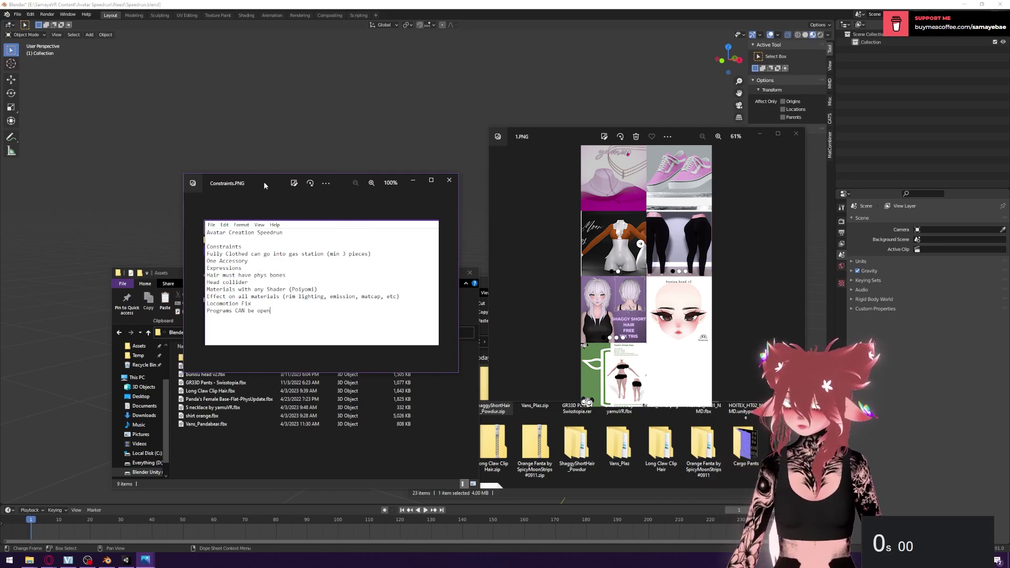
key(alt+Tab)
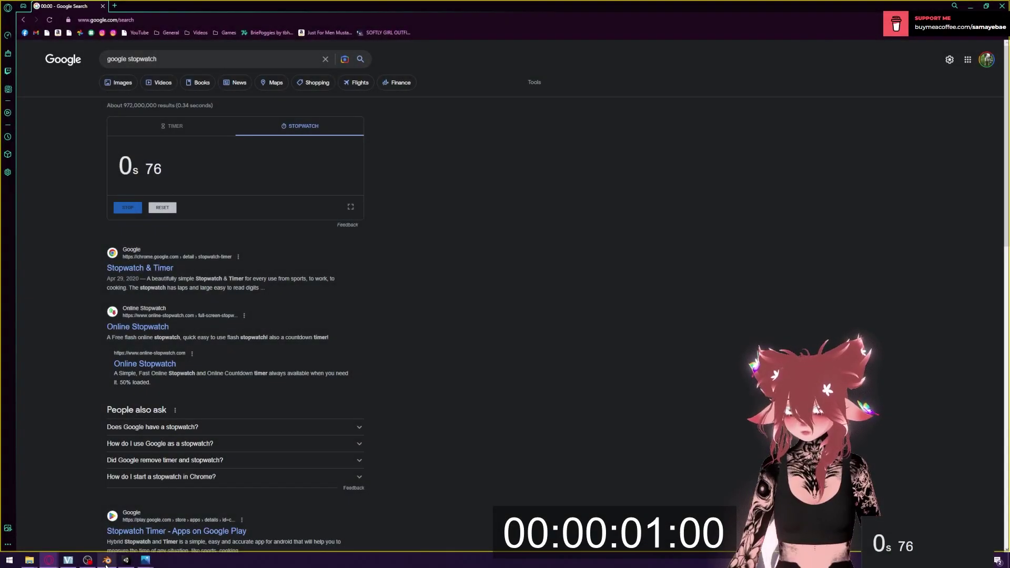
click(107, 560)
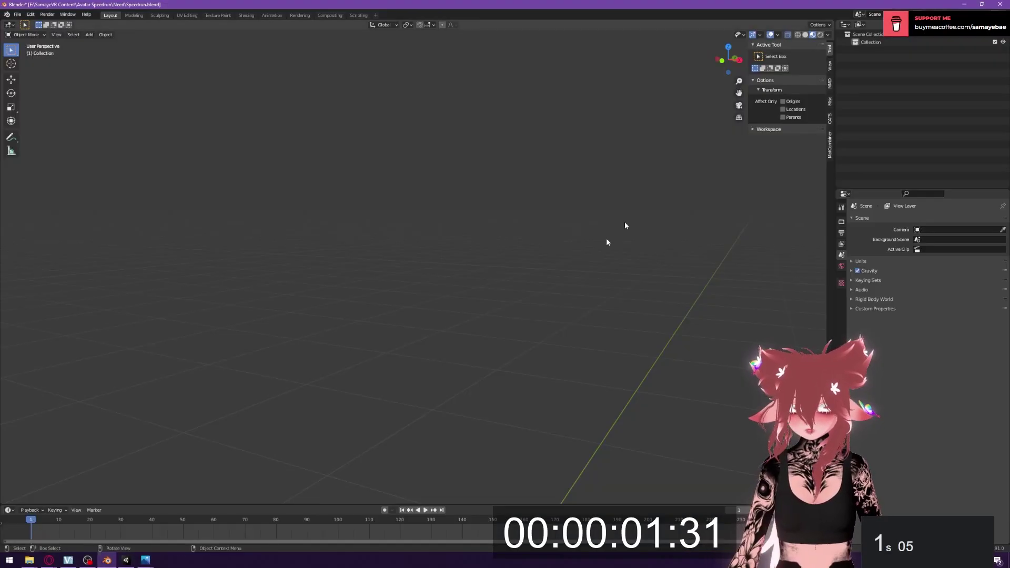
- Import both.fbx and bunisu head v2.fbx from the Assets folder with the CATS model importer
click(831, 116)
click(798, 63)
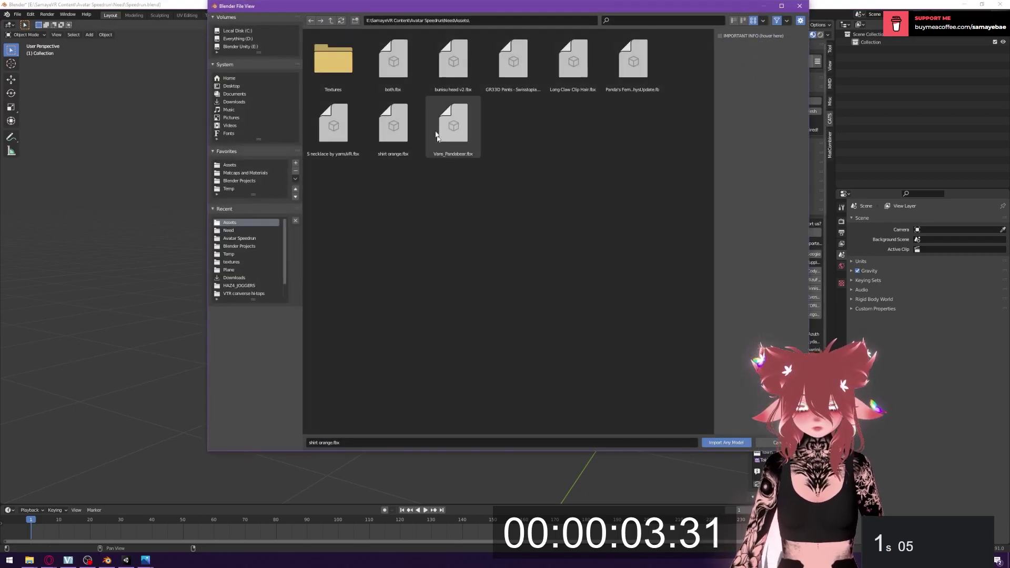
double_click(395, 62)
click(769, 60)
click(454, 62)
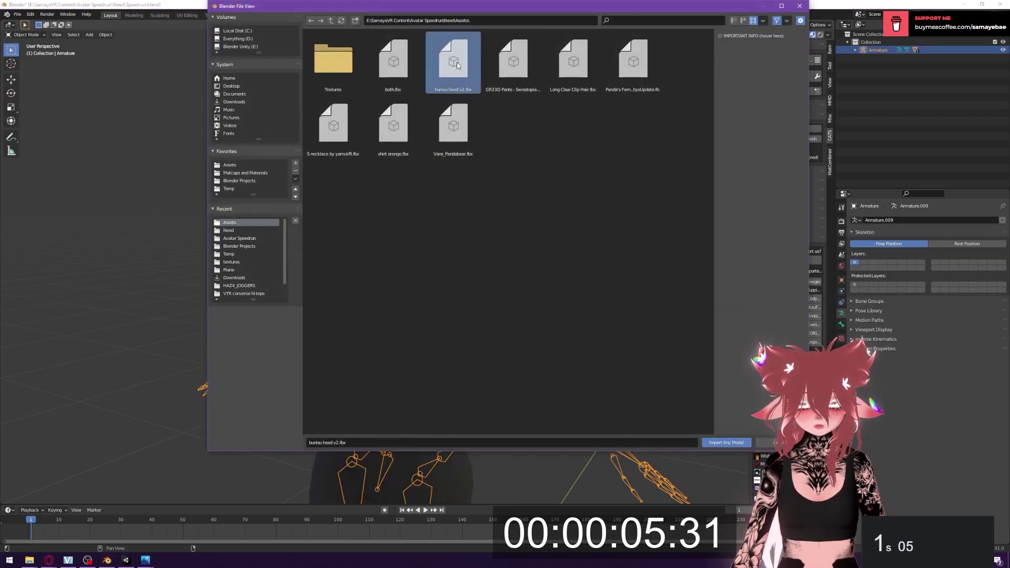
double_click(456, 58)
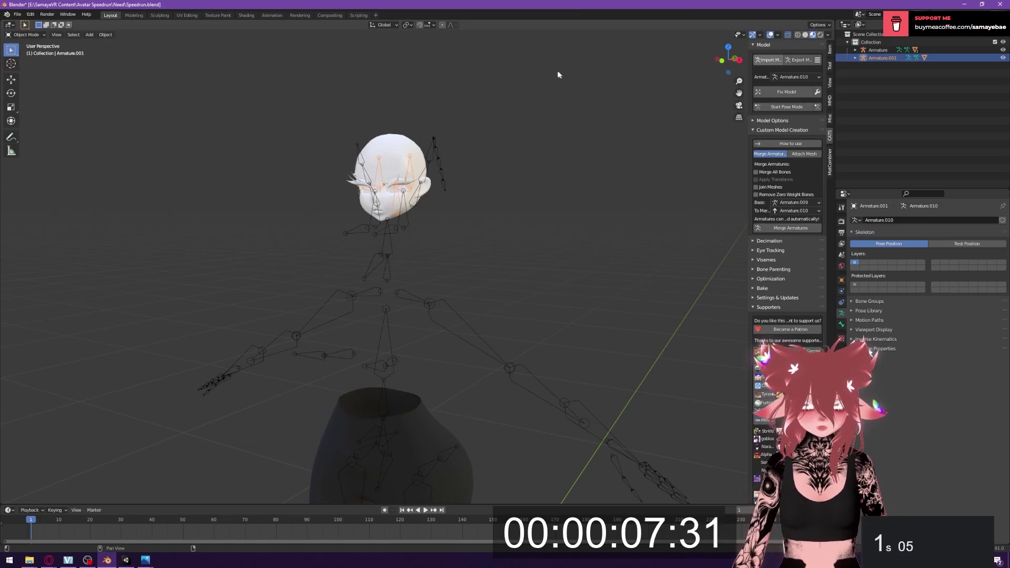
- Import the GR33D Pants - Swisstopia.fbx model from the Assets folder
click(768, 60)
click(513, 62)
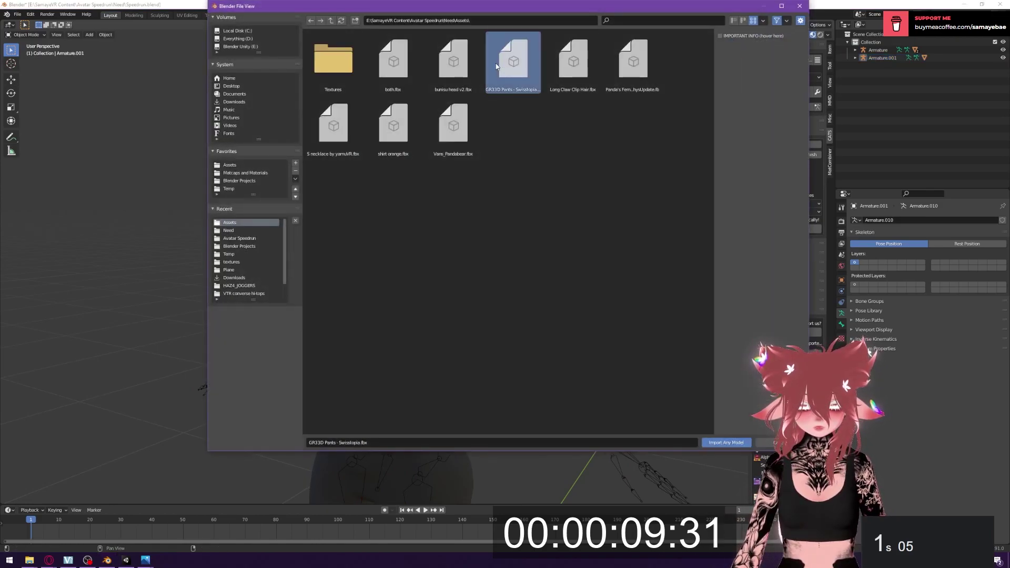
double_click(513, 62)
- Import Long Claw Clip Hair.fbx and delete that hair armature again with its whole hierarchy
click(769, 60)
click(579, 71)
double_click(579, 71)
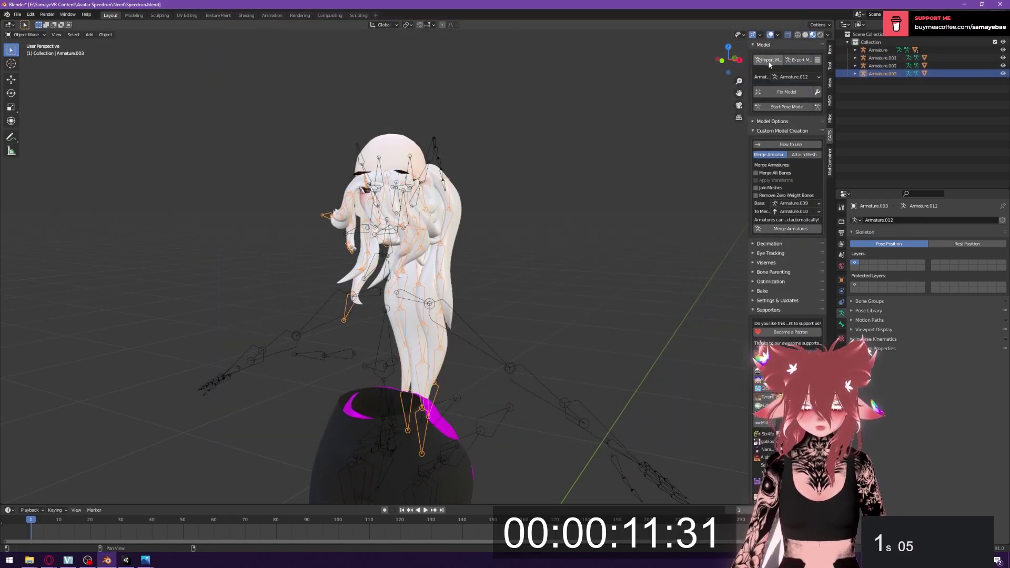
right_click(884, 74)
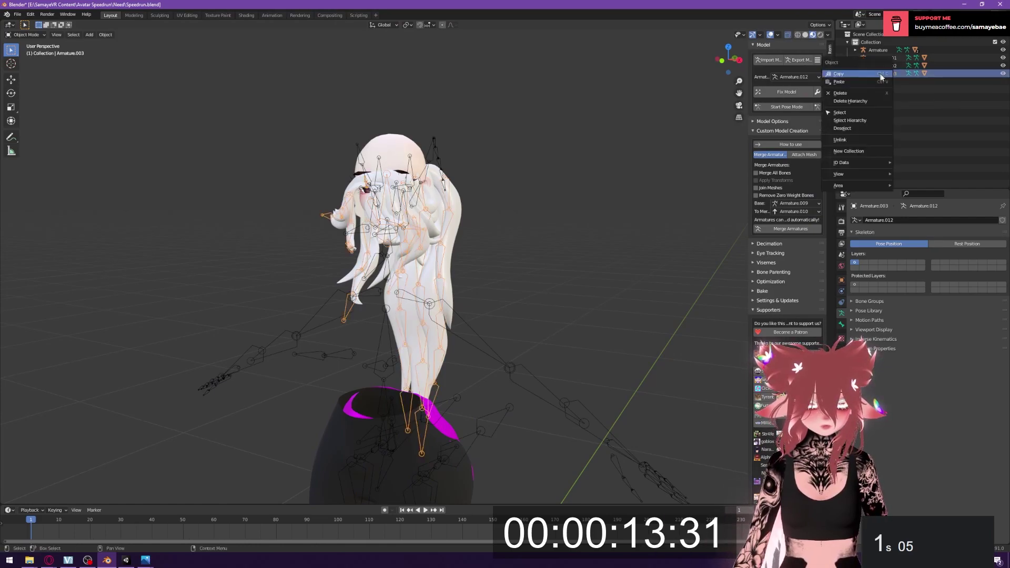
click(854, 102)
- Import the hair from ShaggyShortHair_Powdur.zip in the Downloads folder
click(768, 60)
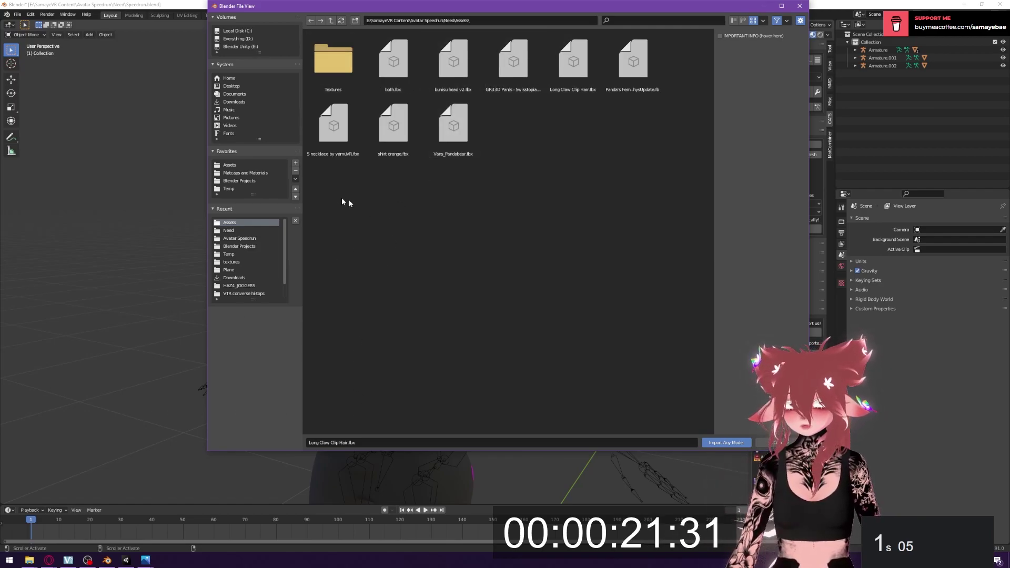
click(233, 101)
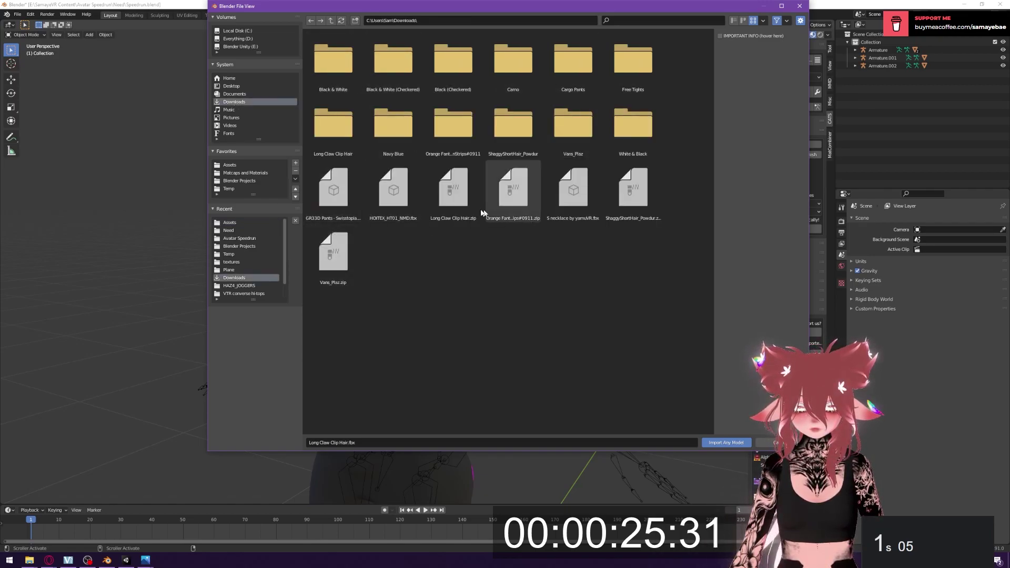
double_click(633, 190)
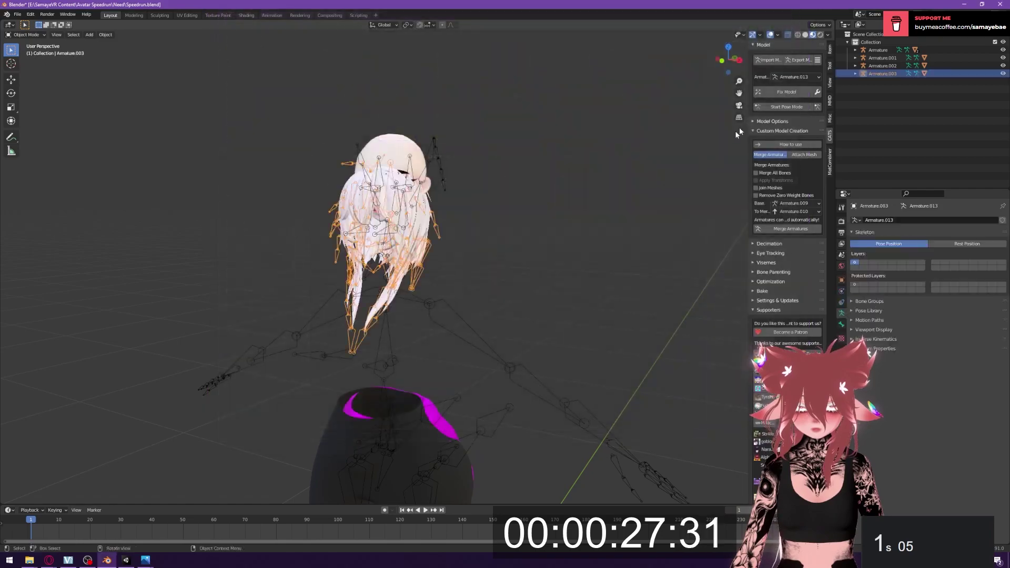
- Return to the Avatar Speedrun Need\Assets folder and import Panda's Female Base-Flat-PhysUpdate.fbx as the body
click(769, 60)
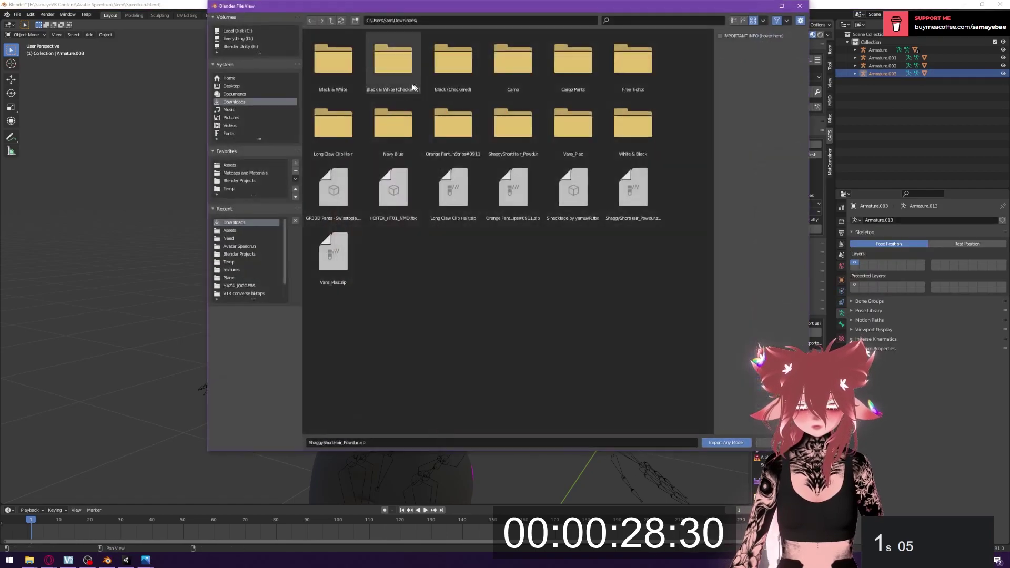
click(242, 181)
click(237, 165)
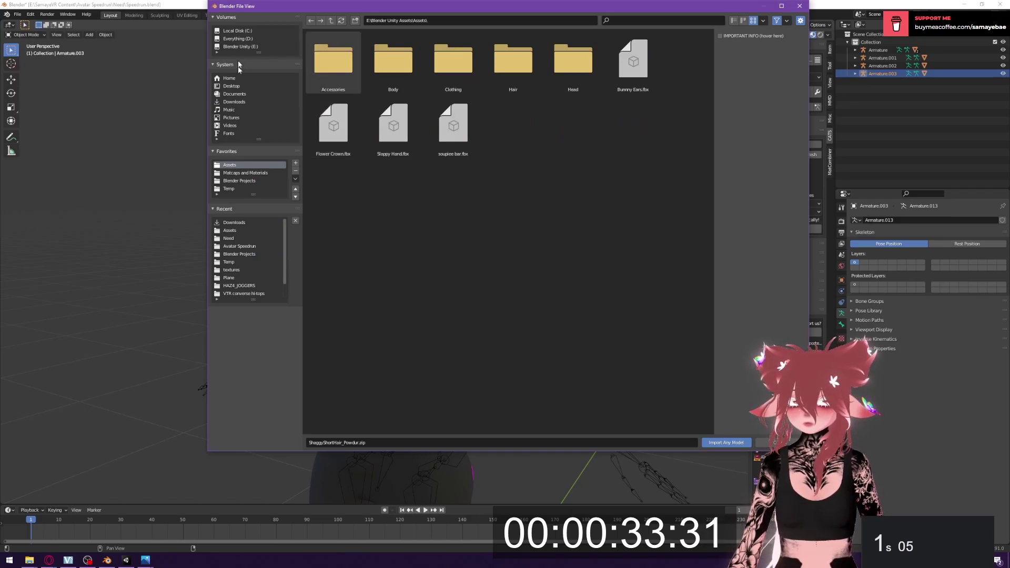
click(240, 240)
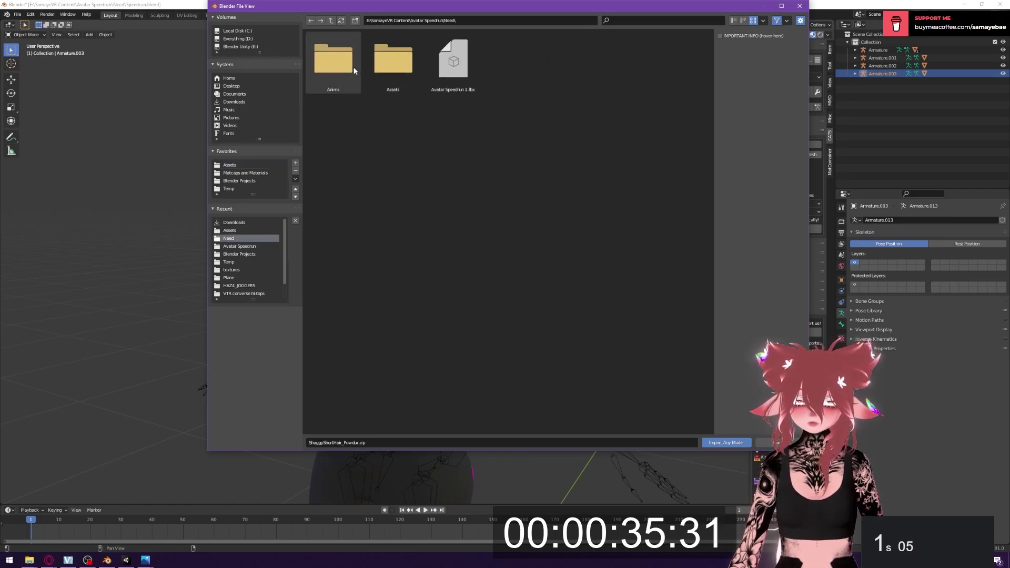
click(346, 65)
click(310, 21)
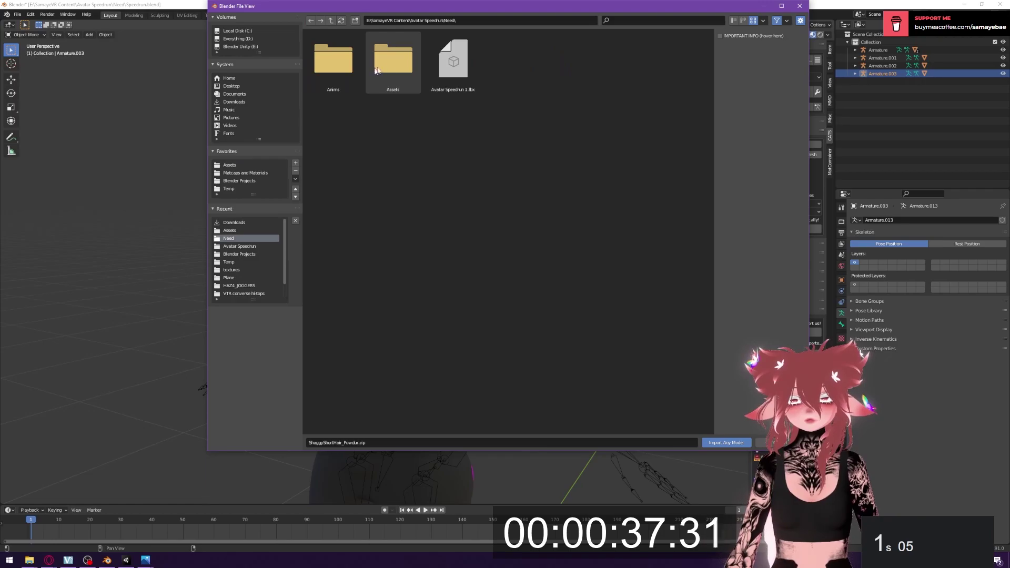
click(393, 59)
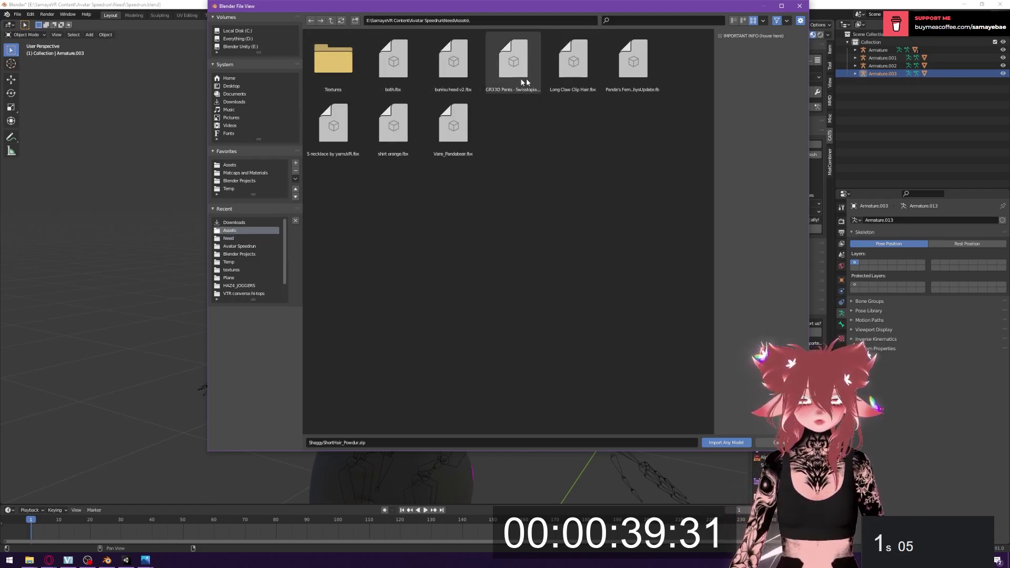
double_click(637, 61)
- Import S necklace by yamuVR.fbx and shirt orange.fbx from the same Assets folder
click(768, 59)
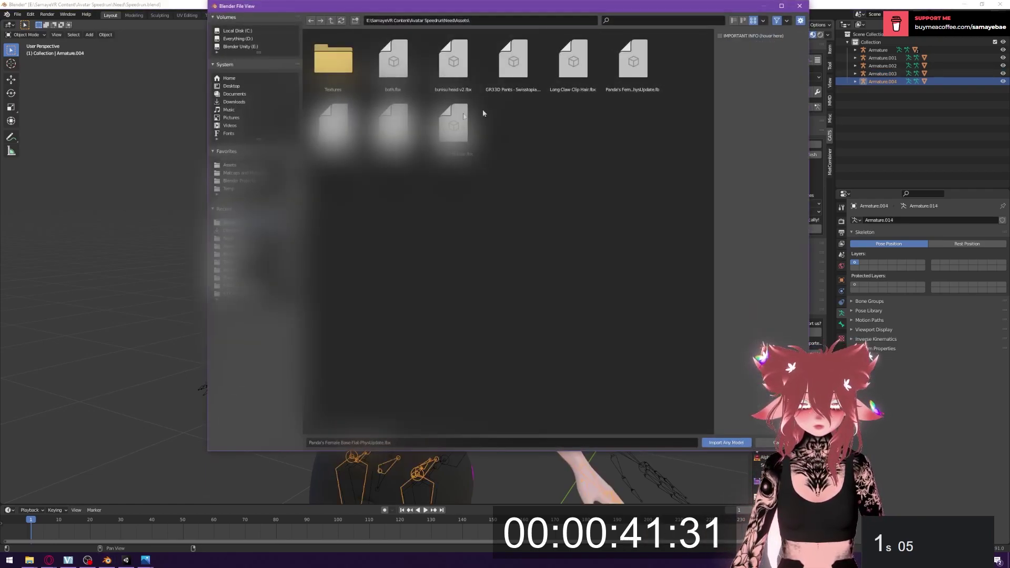
double_click(336, 125)
click(769, 60)
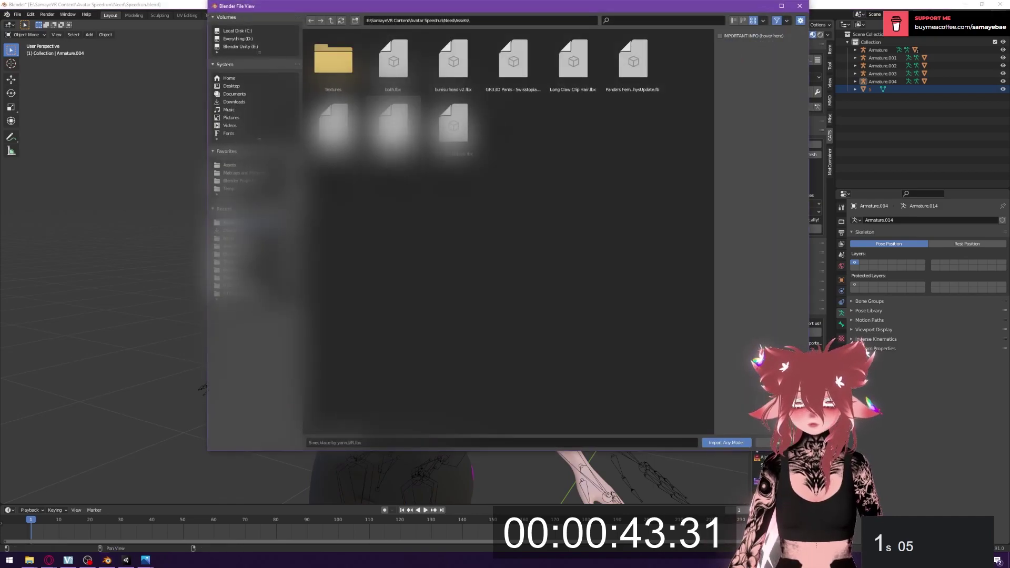
double_click(396, 125)
- Move the orange shirt's armature along Z and Y to bring it onto the body
scroll(449, 214, down, 2)
shift+middle_drag(450, 215, 476, 132)
key(g)
key(z)
click(467, 169)
middle_drag(468, 169, 381, 160)
key(g)
key(y)
click(462, 157)
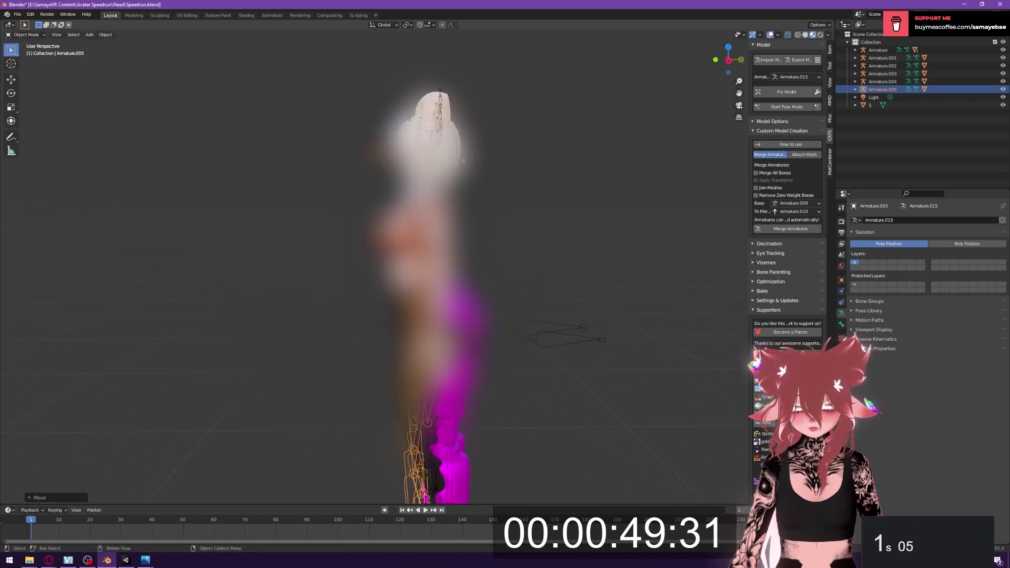
- Fine-tune the orange shirt's position along Z and Y, checking from several angles that it sits on the torso
key(g)
key(z)
click(462, 153)
key(g)
key(y)
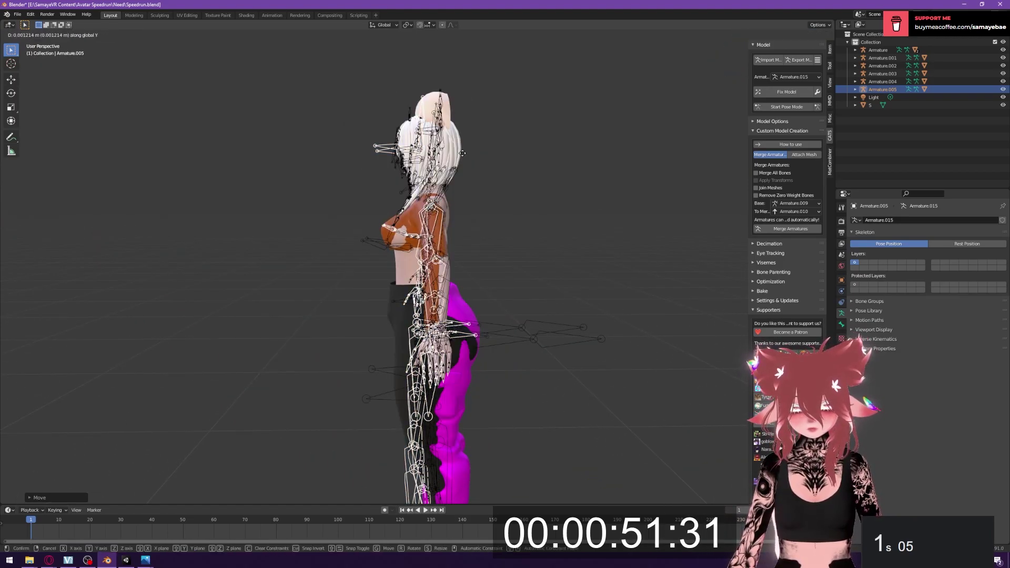
click(458, 153)
middle_drag(424, 153, 446, 158)
key(g)
key(y)
click(391, 152)
key(g)
key(z)
click(442, 154)
- Fit the head and hair together by scaling and moving along Z and Y
click(883, 81)
middle_drag(589, 89, 567, 91)
scroll(675, 73, up, 4)
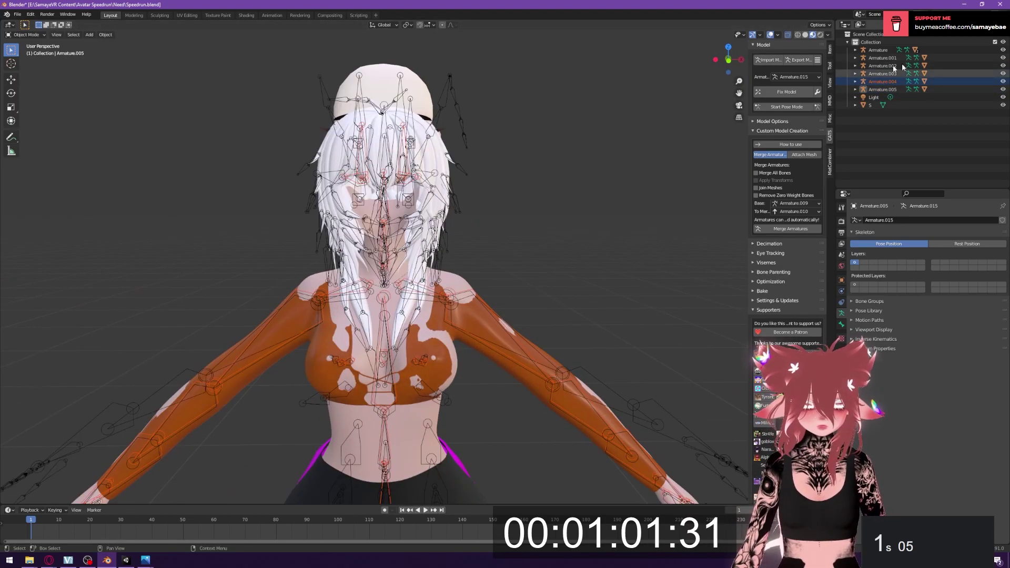
click(883, 74)
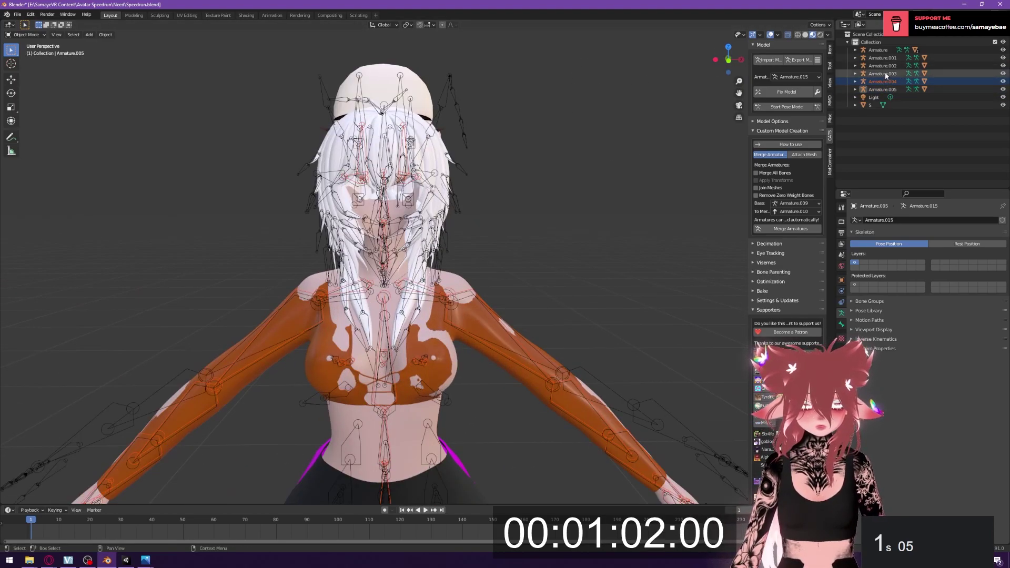
click(389, 81)
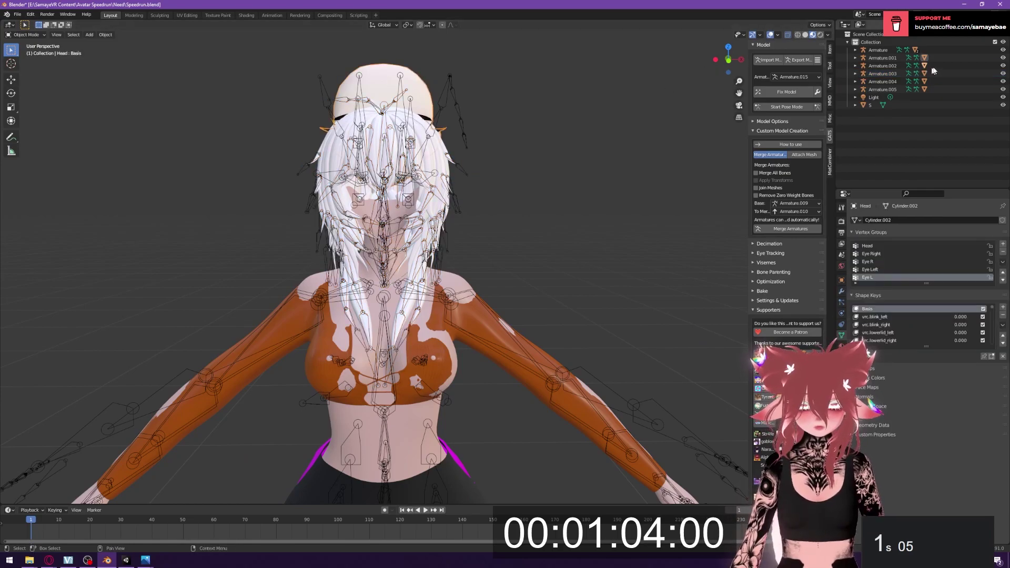
key(s)
click(557, 91)
key(g)
key(z)
click(552, 133)
middle_drag(553, 134, 556, 172)
key(g)
key(y)
click(632, 129)
- Delete the magenta pants' armature, Armature.002, together with its whole hierarchy
scroll(557, 172, down, 4)
click(878, 50)
shift+middle_drag(545, 250, 553, 153)
scroll(552, 126, down, 3)
shift+middle_drag(553, 174, 554, 131)
scroll(554, 141, up, 2)
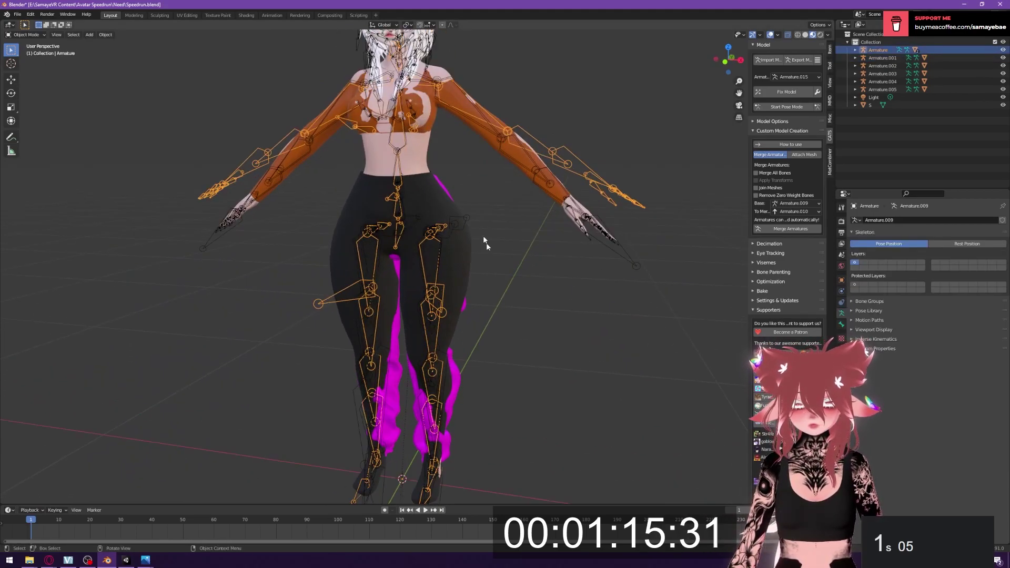
click(463, 386)
right_click(853, 65)
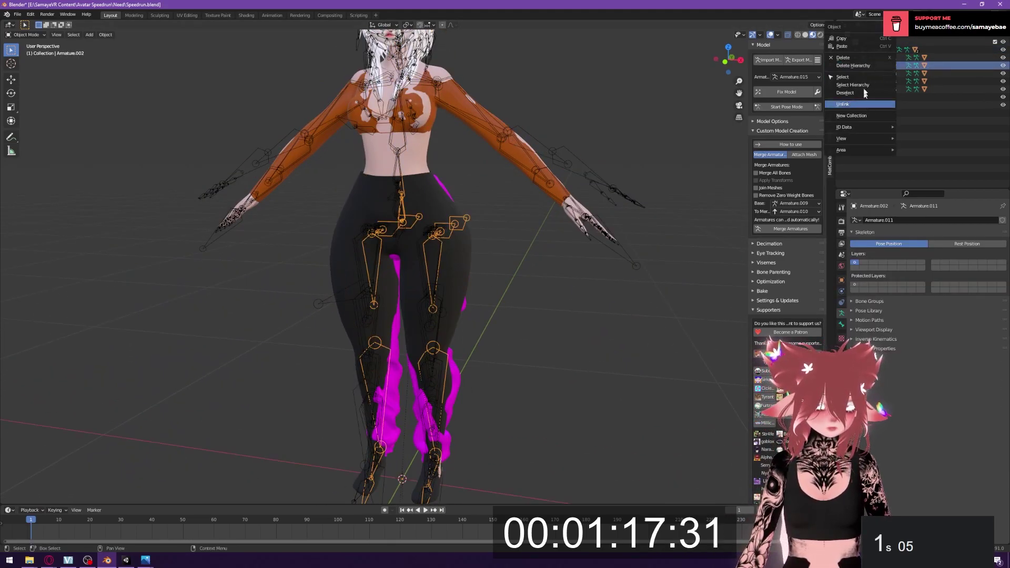
click(852, 66)
- Delete the Tights.001 mesh from the first armature's hierarchy, leaving the leggings in place
click(454, 268)
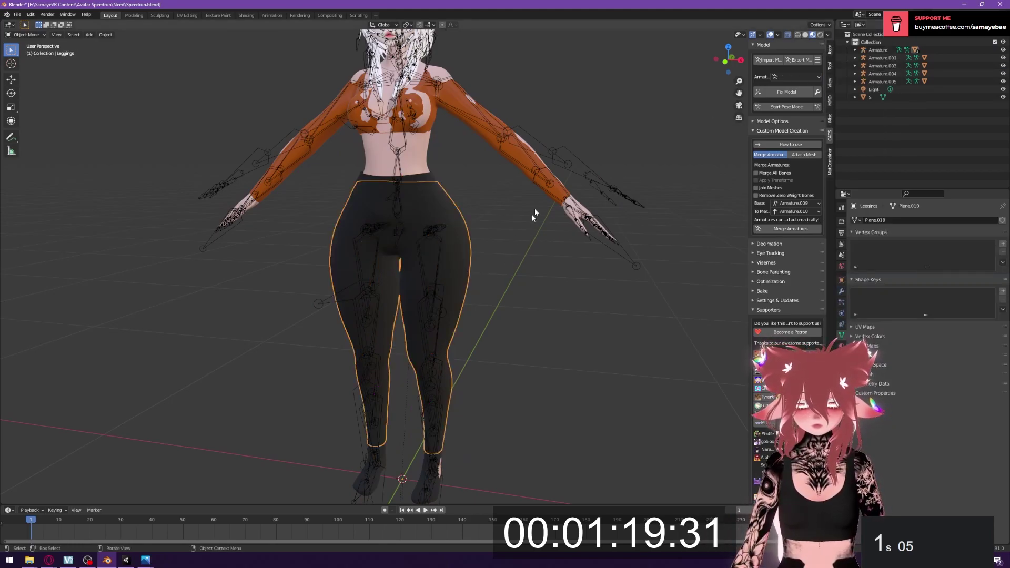
click(537, 209)
click(416, 481)
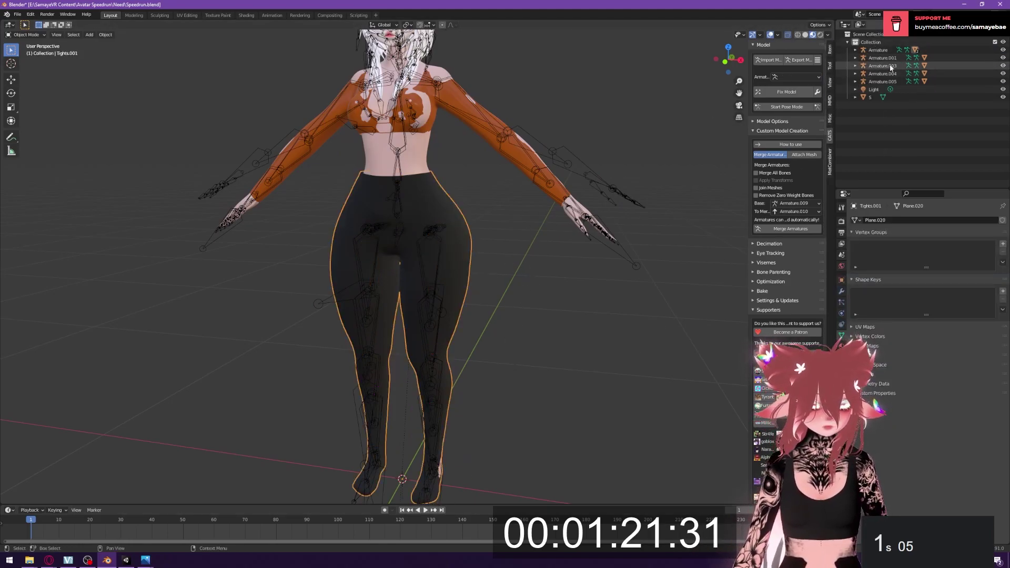
click(856, 50)
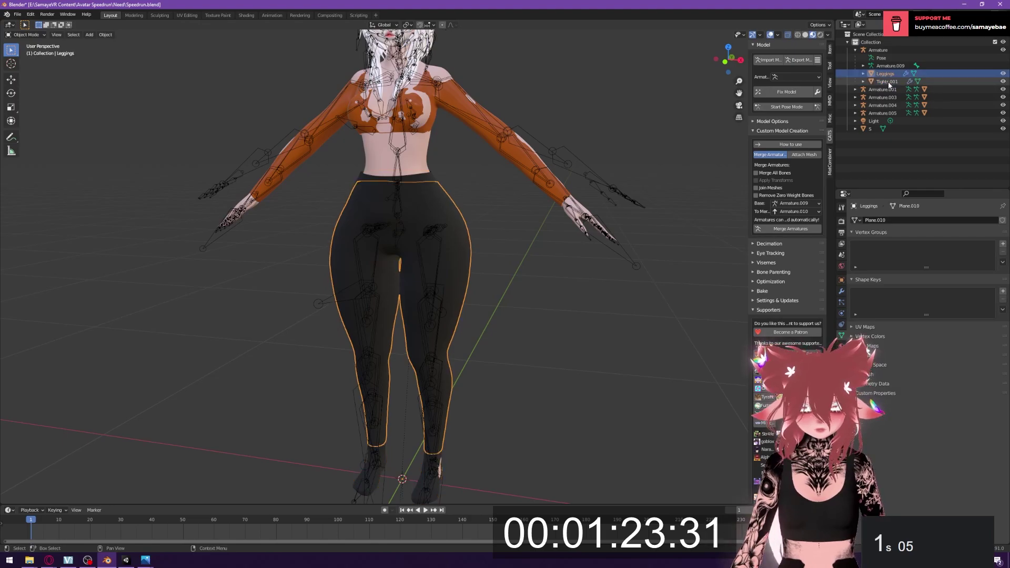
key(Delete)
- Import the shoe model Vans_Pandabear.fbx from its zip archive in the Downloads folder
click(768, 60)
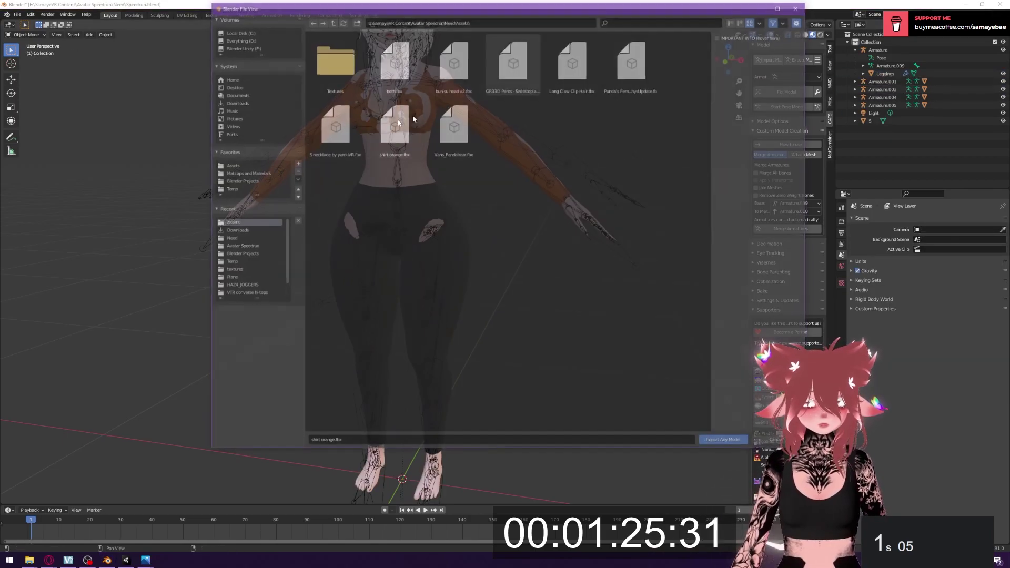
click(234, 102)
double_click(344, 253)
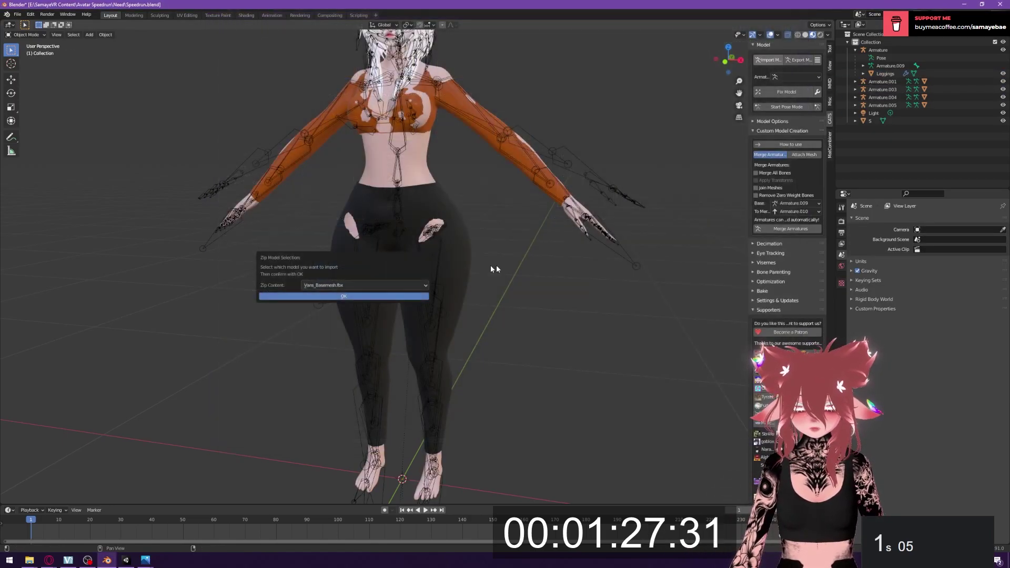
click(365, 285)
click(342, 312)
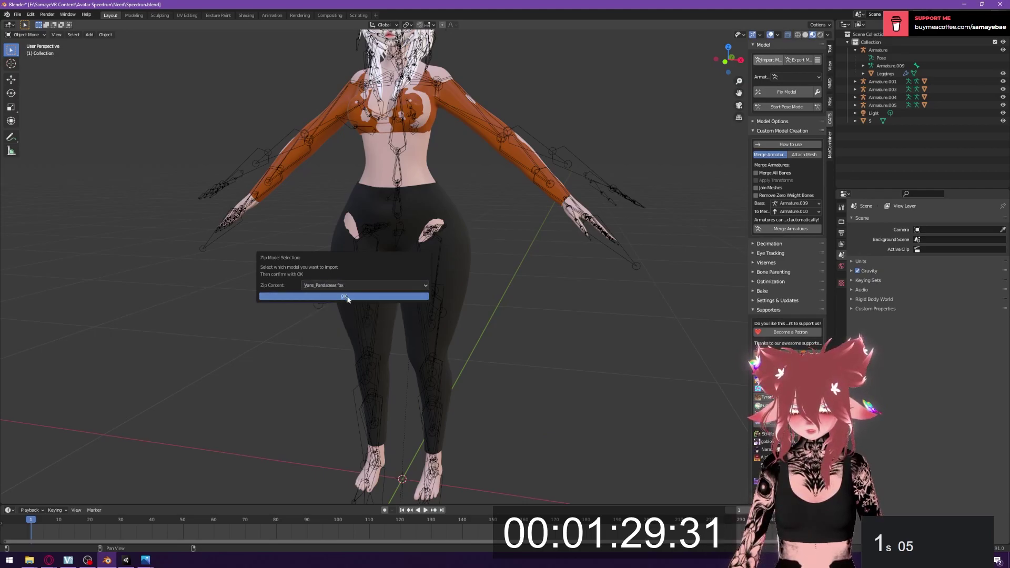
click(338, 297)
- Shift the orange shirt's armature, Armature.005, slightly along Z to fit the torso better
scroll(529, 335, up, 4)
middle_drag(528, 209, 485, 280)
scroll(513, 220, down, 5)
scroll(522, 313, up, 4)
scroll(488, 282, up, 3)
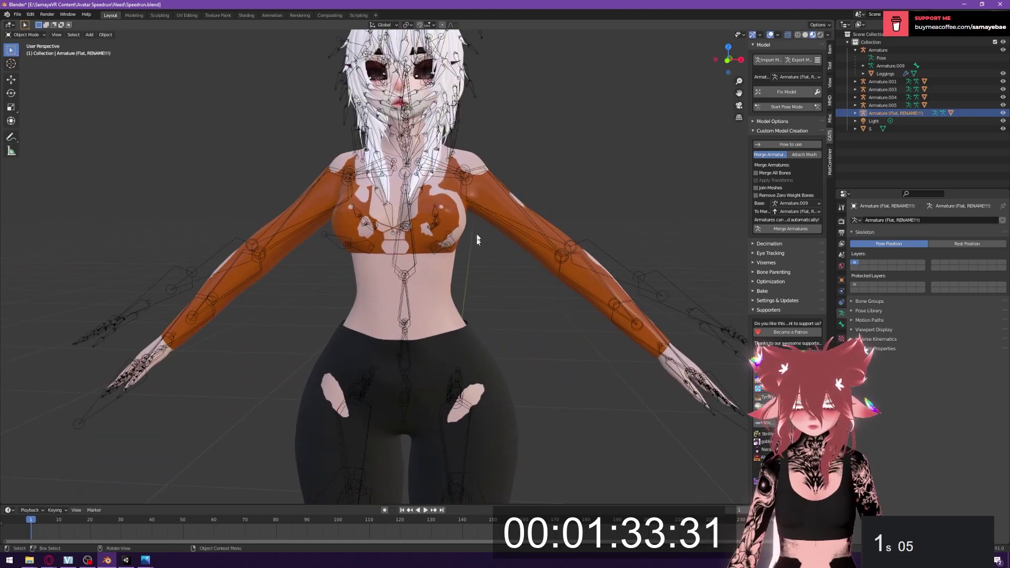
click(481, 186)
click(878, 106)
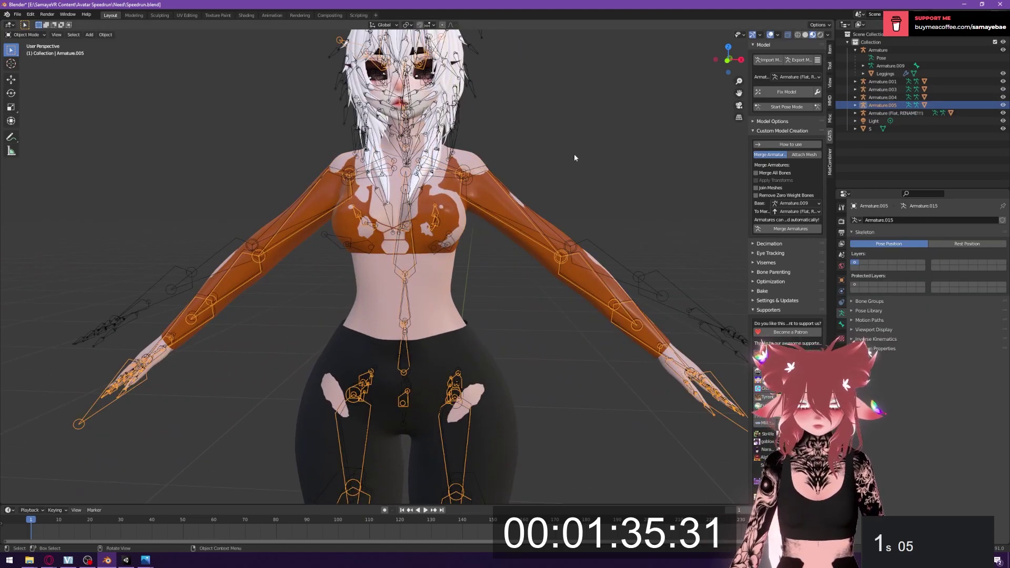
key(g)
key(z)
click(574, 152)
click(586, 138)
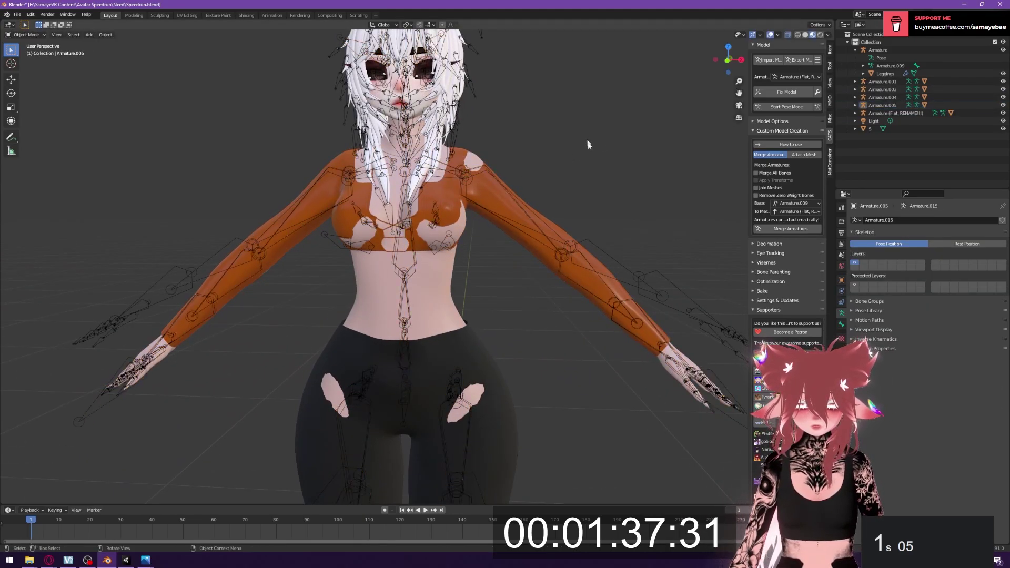
- Merge the leggings and head armatures, Armature.009 and Armature.010, into the body's Armature.014 as base
scroll(573, 146, down, 4)
middle_drag(560, 153, 654, 183)
scroll(785, 195, down, 1)
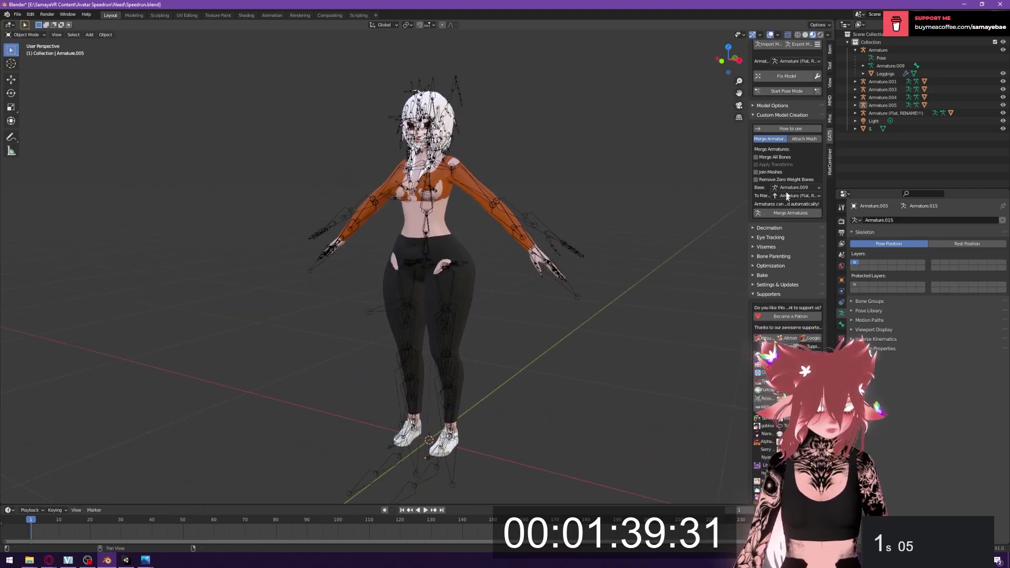
click(443, 214)
click(855, 97)
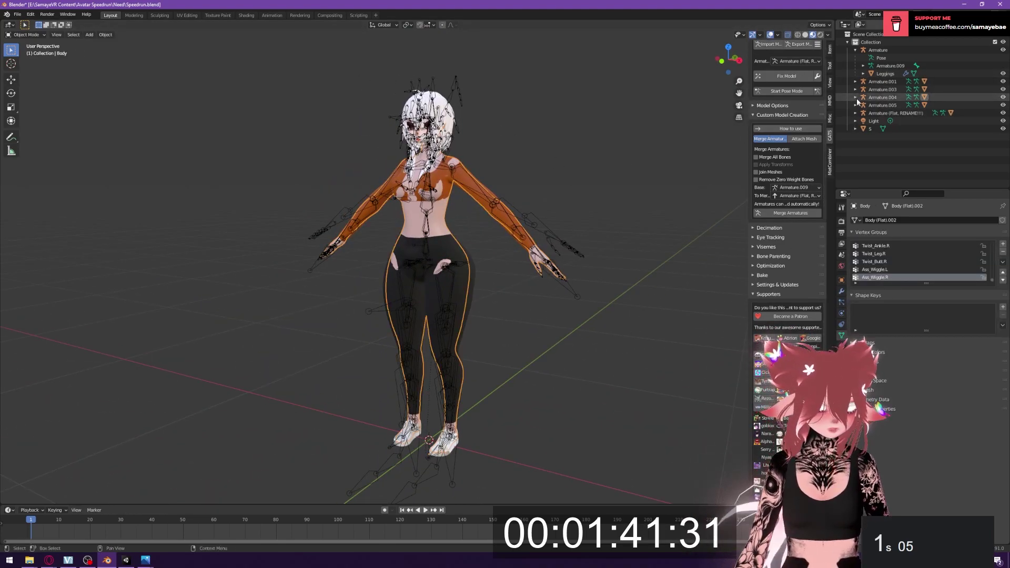
click(797, 188)
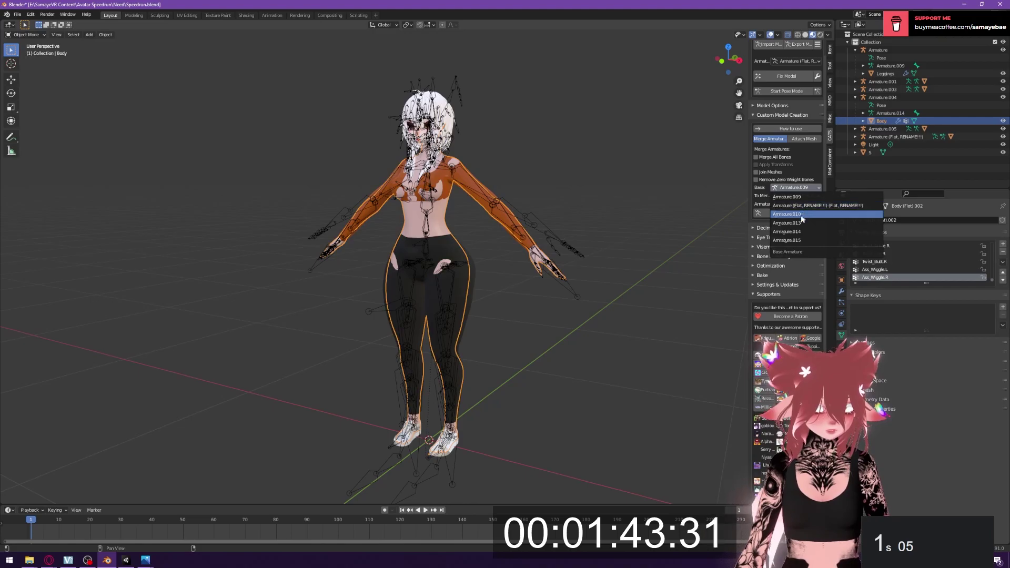
click(787, 231)
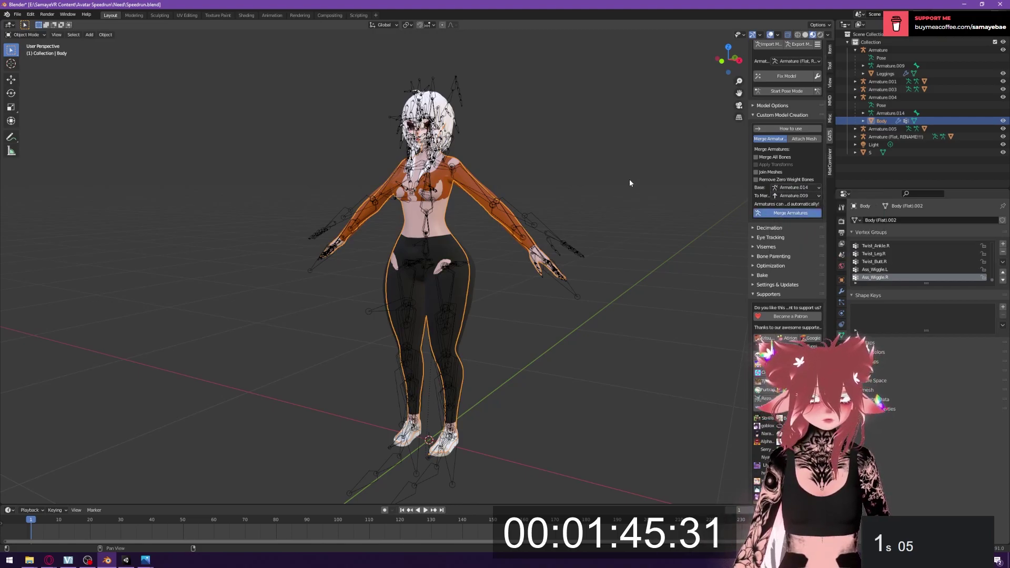
click(795, 188)
click(789, 196)
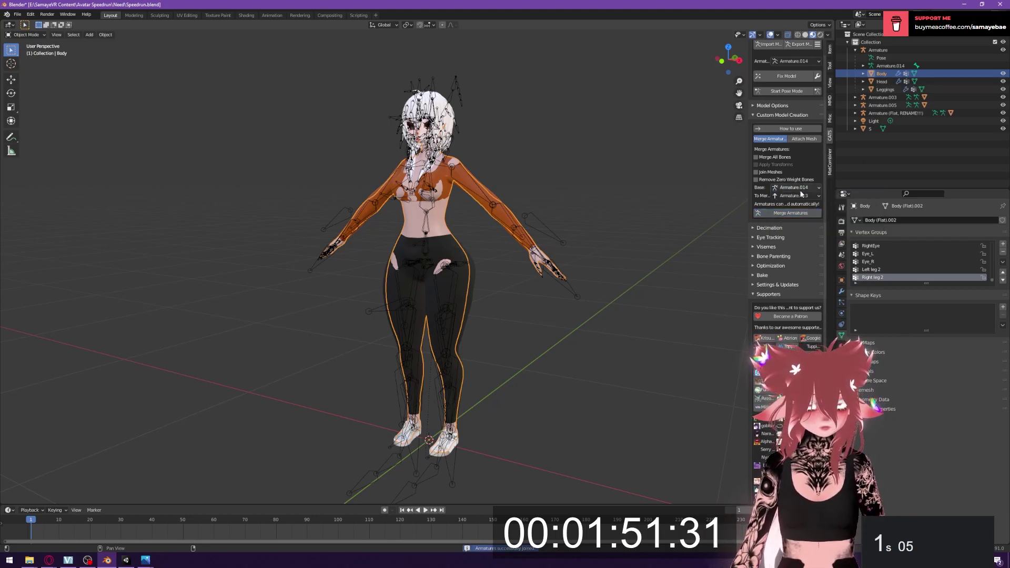
- Merge the hair's armature, Armature.013, into the base Armature.014
click(801, 188)
click(795, 197)
click(697, 213)
click(787, 213)
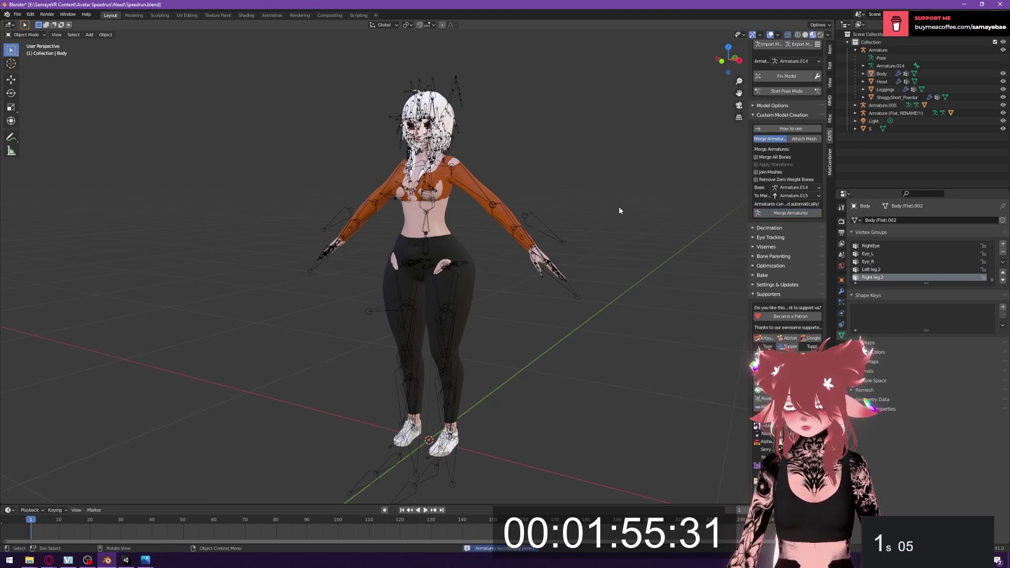
- Merge the shirt's Armature.015 and the shoes' Armature (Flat, RENAME!!!) into the base Armature.014
click(790, 213)
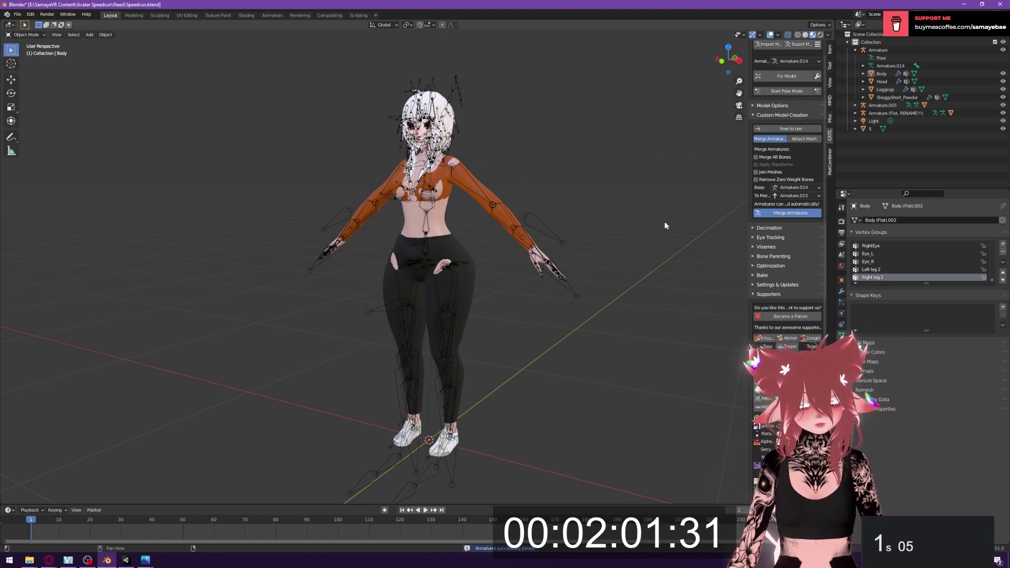
click(798, 210)
click(811, 221)
click(788, 229)
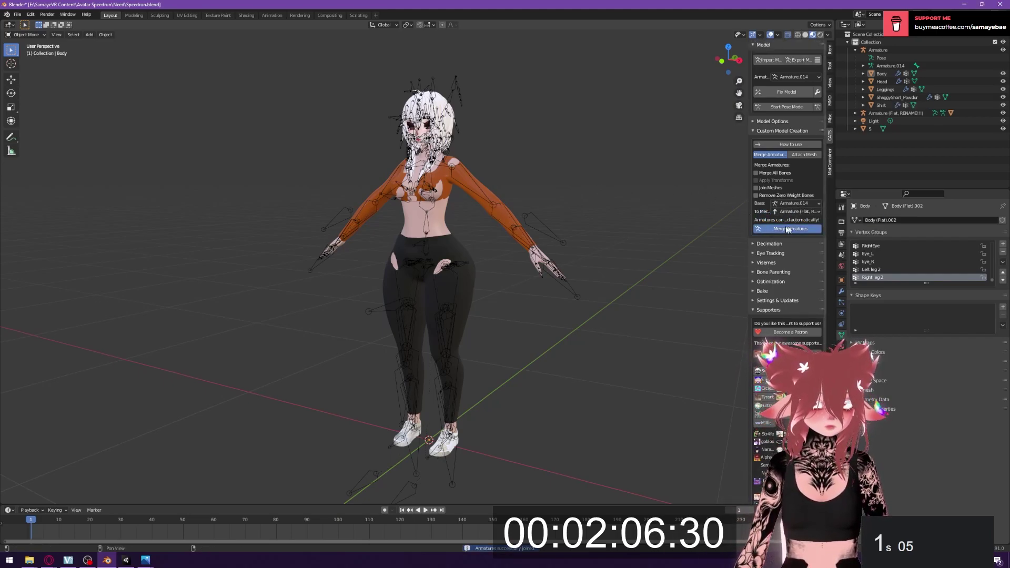
- Switch to the Unity project and import the V5-08-GodHelpYouLocomotion unitypackage from the Avatar Speedrun project's Need folder
click(123, 562)
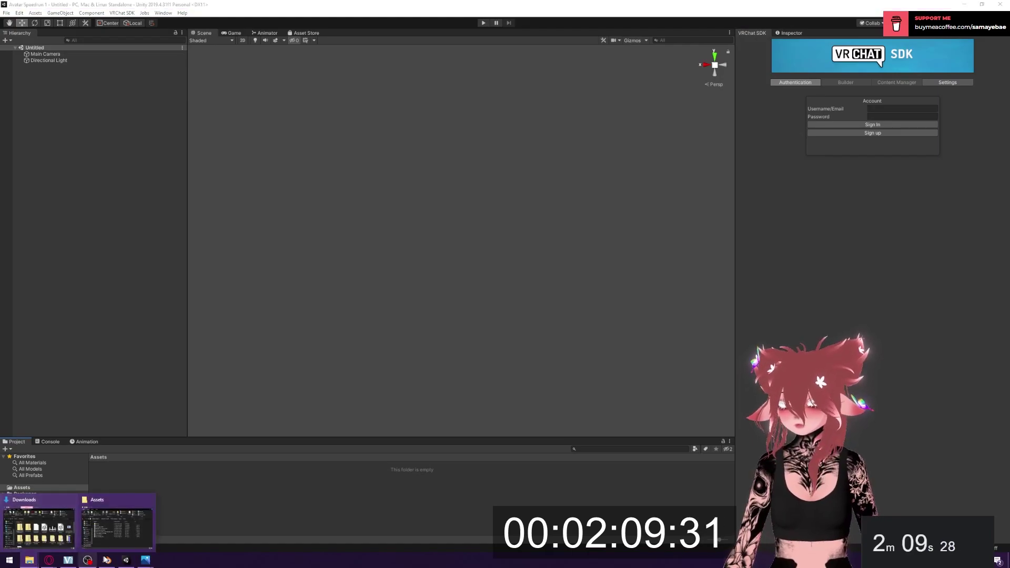
click(47, 526)
scroll(441, 399, up, 3)
click(446, 373)
double_click(491, 377)
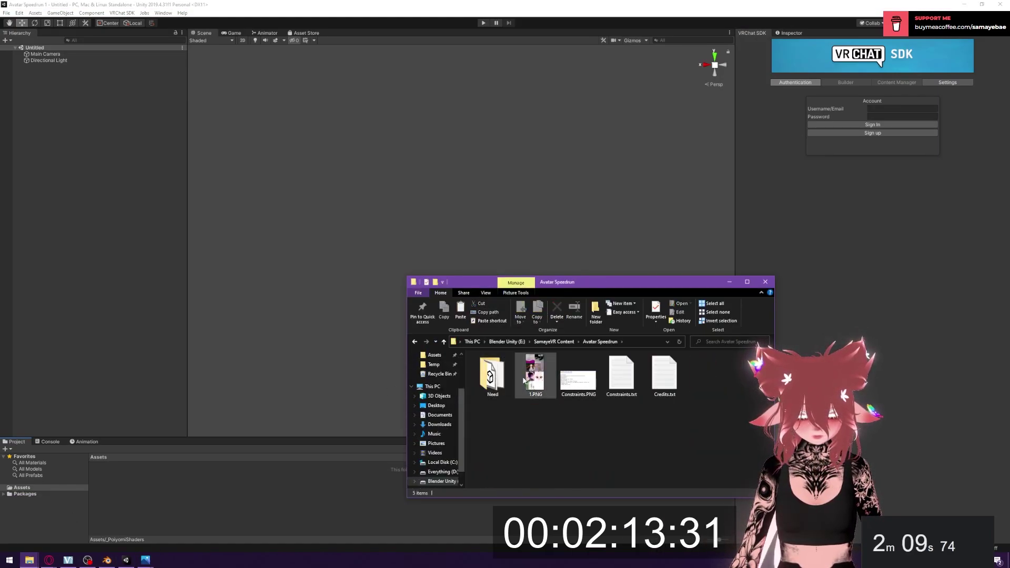
double_click(498, 380)
double_click(491, 409)
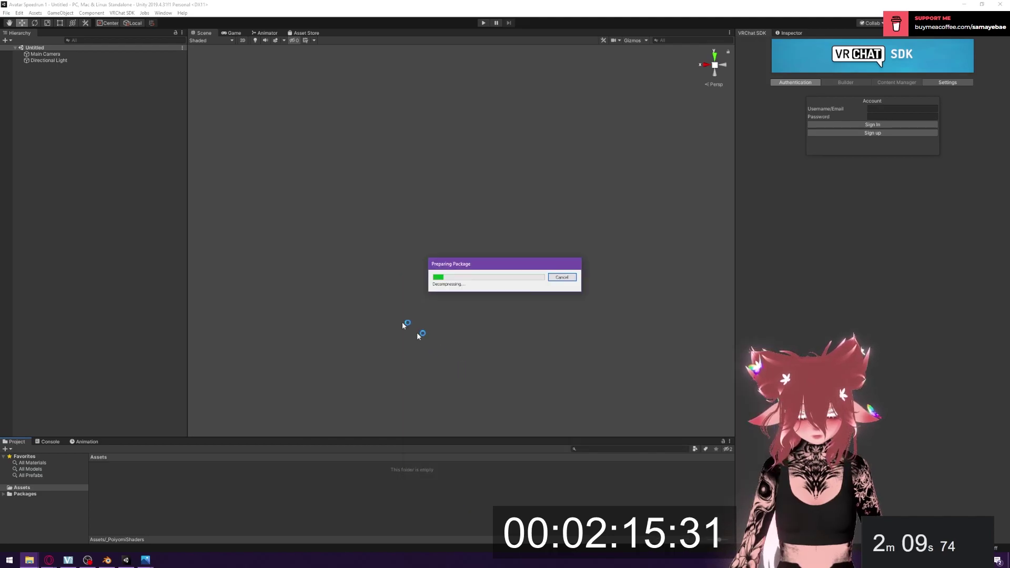
click(124, 224)
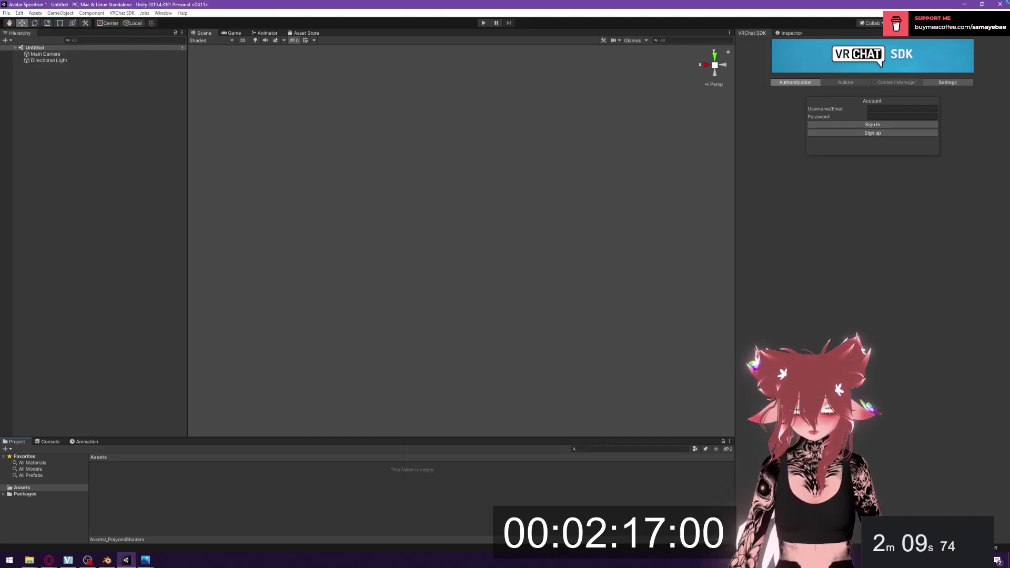
- Switch back to Blender and delete the Light object from the scene
click(962, 5)
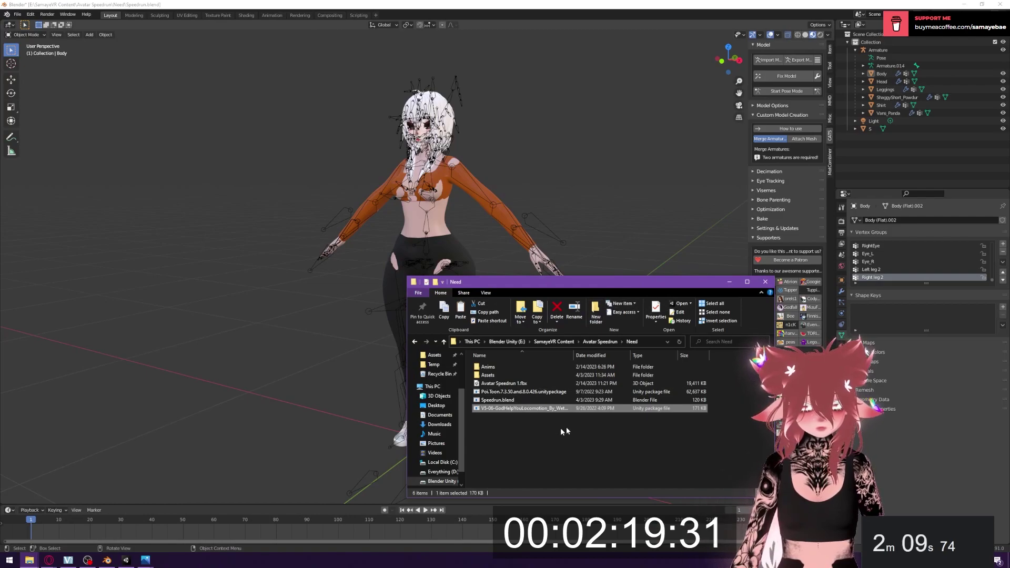
click(897, 156)
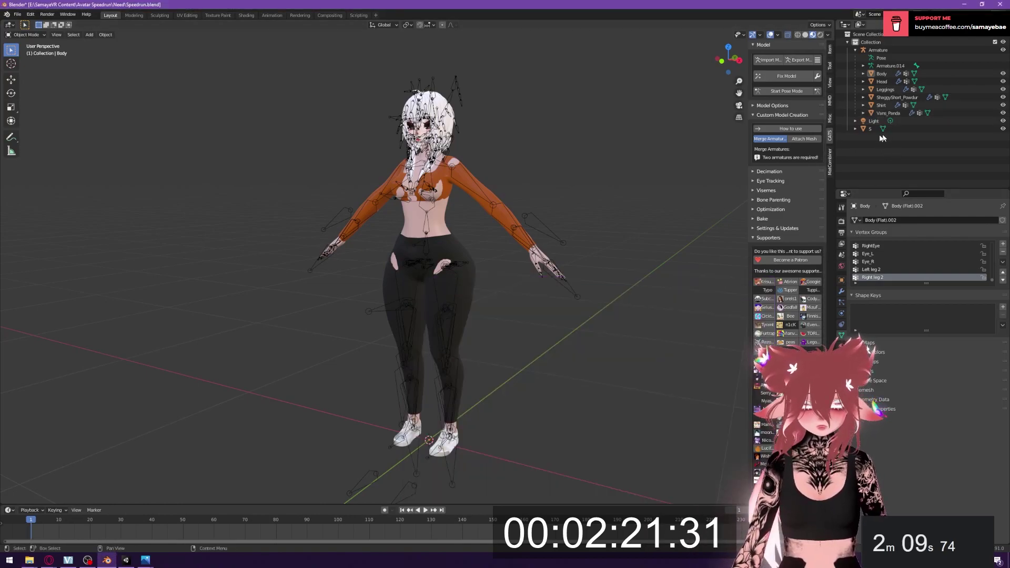
click(871, 121)
key(Delete)
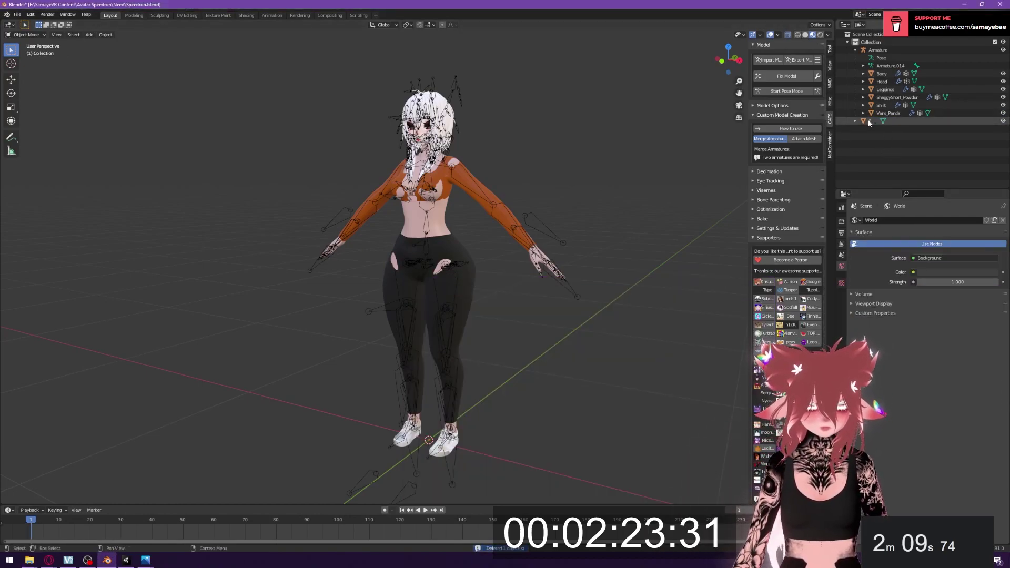
- Parent the necklace mesh S to the merged Armature
click(869, 122)
scroll(503, 205, up, 1)
shift+middle_drag(503, 205, 527, 264)
scroll(527, 265, up, 3)
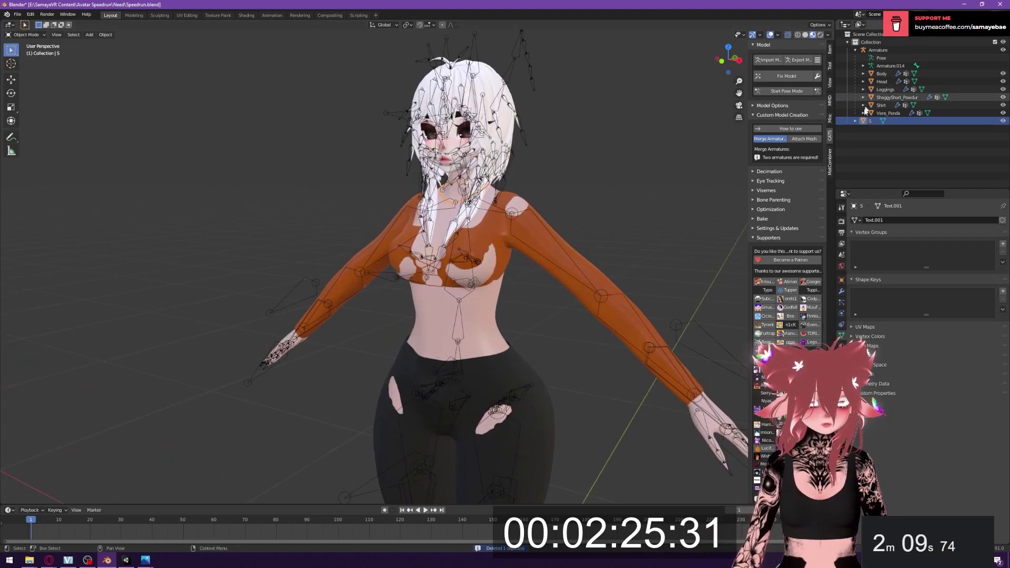
drag(871, 121, 875, 52)
middle_drag(549, 167, 575, 221)
scroll(586, 171, up, 2)
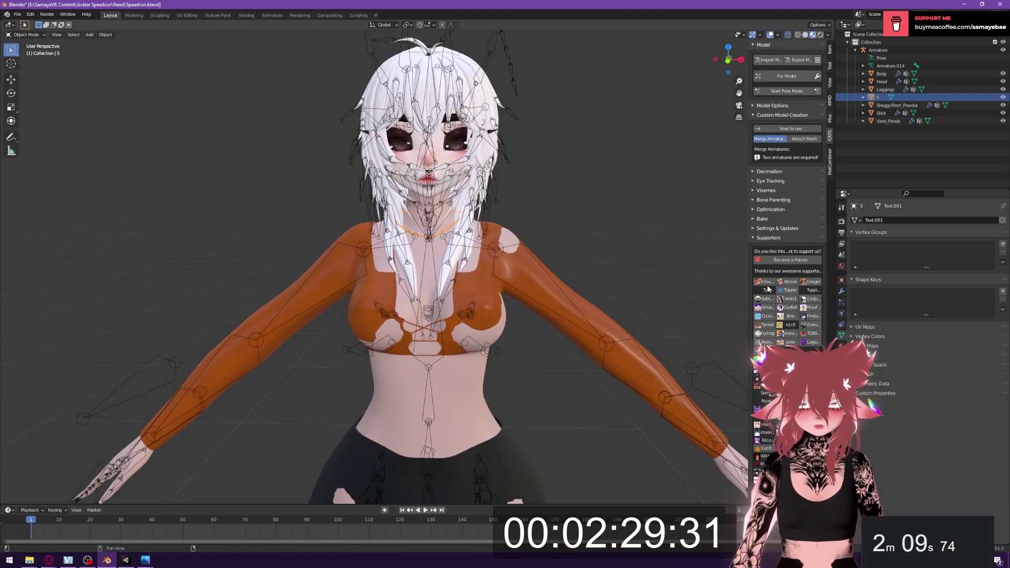
- Add a Data Transfer modifier to S with Body as source, enable vertex groups, generate the data layers and apply it
click(842, 291)
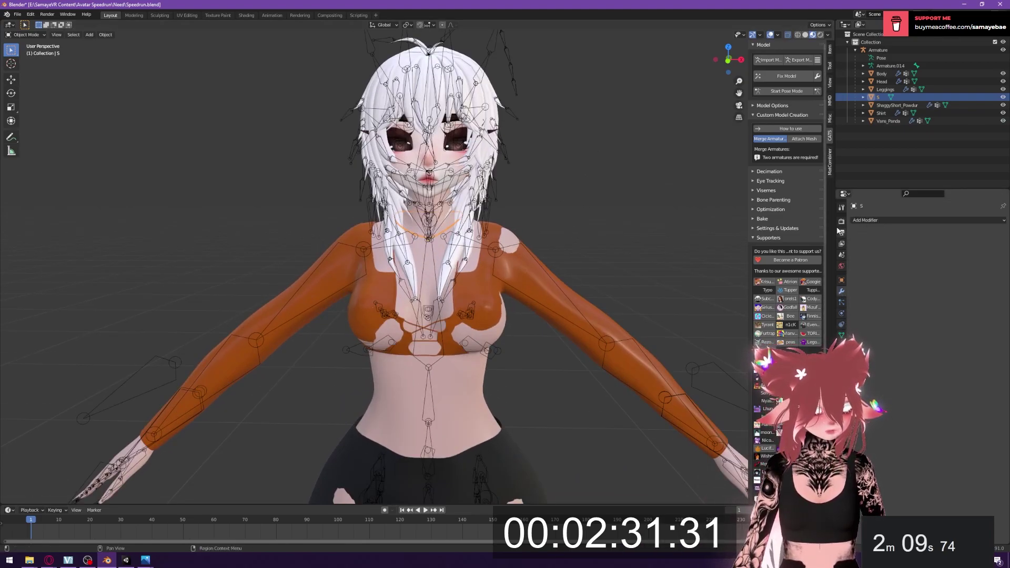
click(895, 219)
click(778, 241)
click(978, 246)
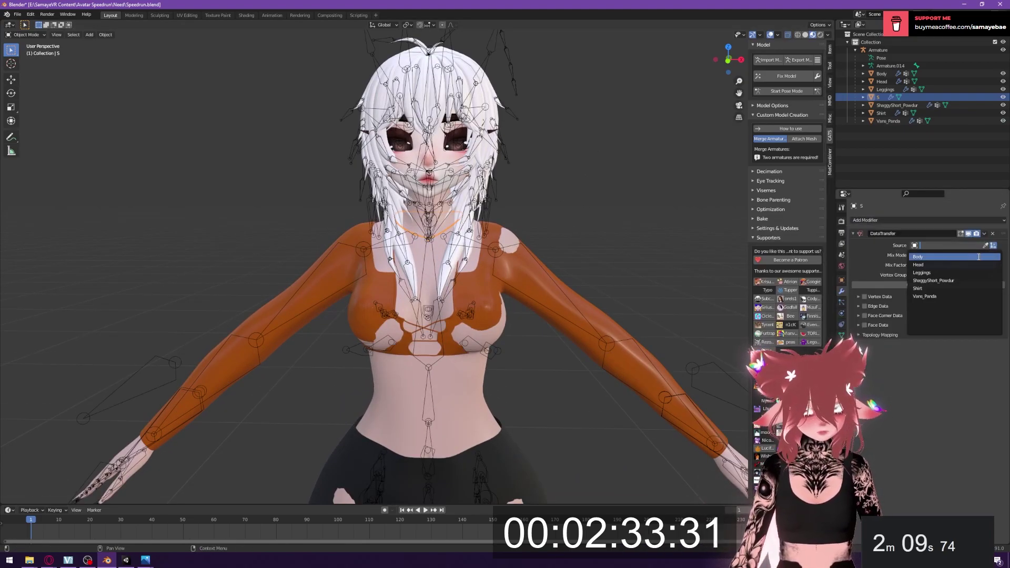
click(942, 256)
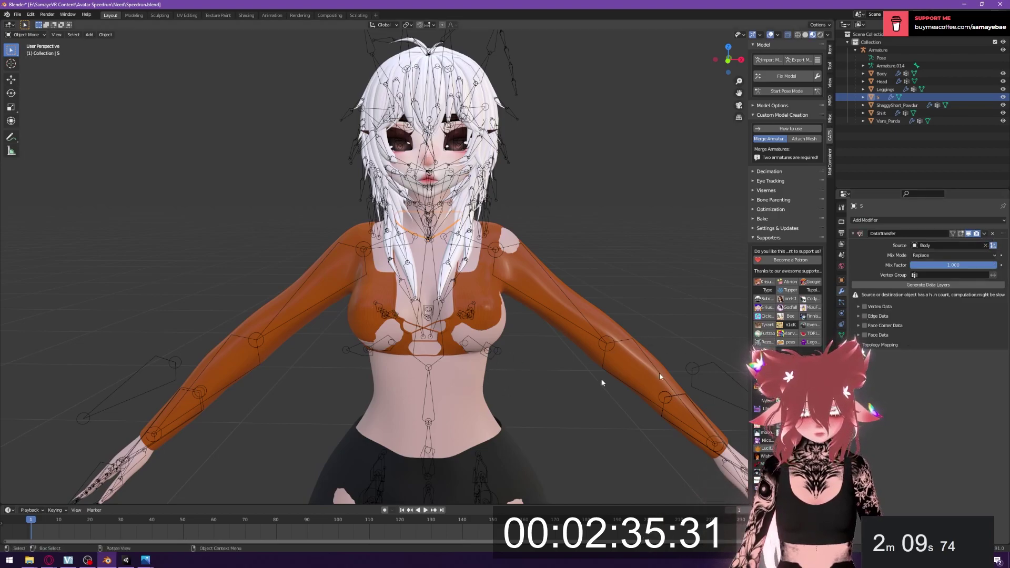
click(869, 307)
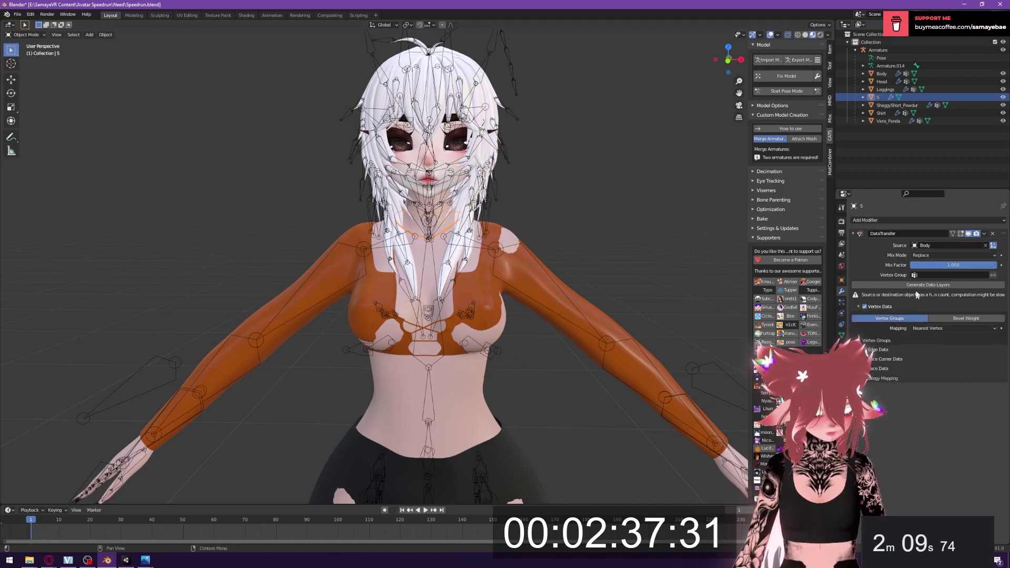
click(984, 233)
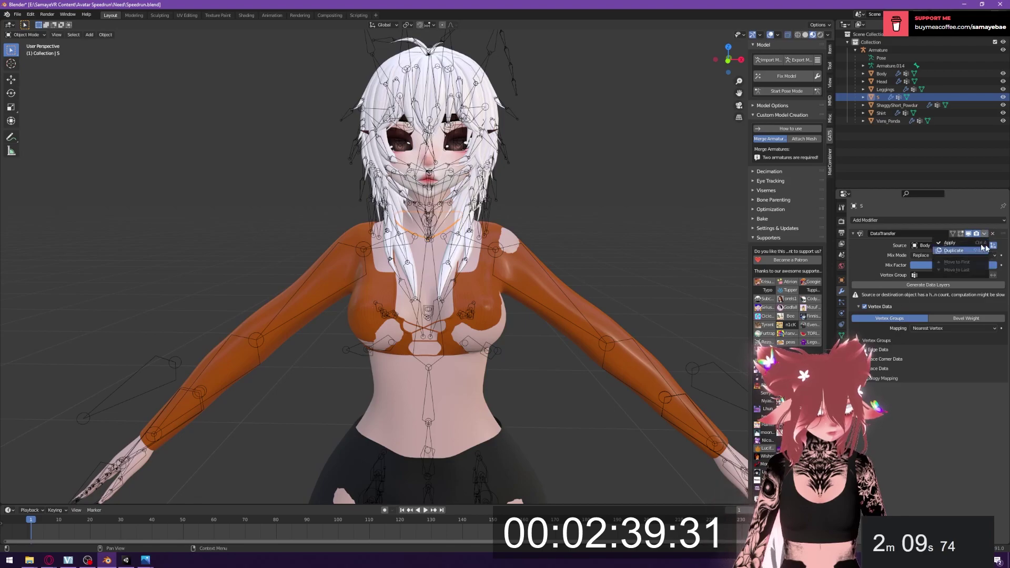
key(ctrl+a)
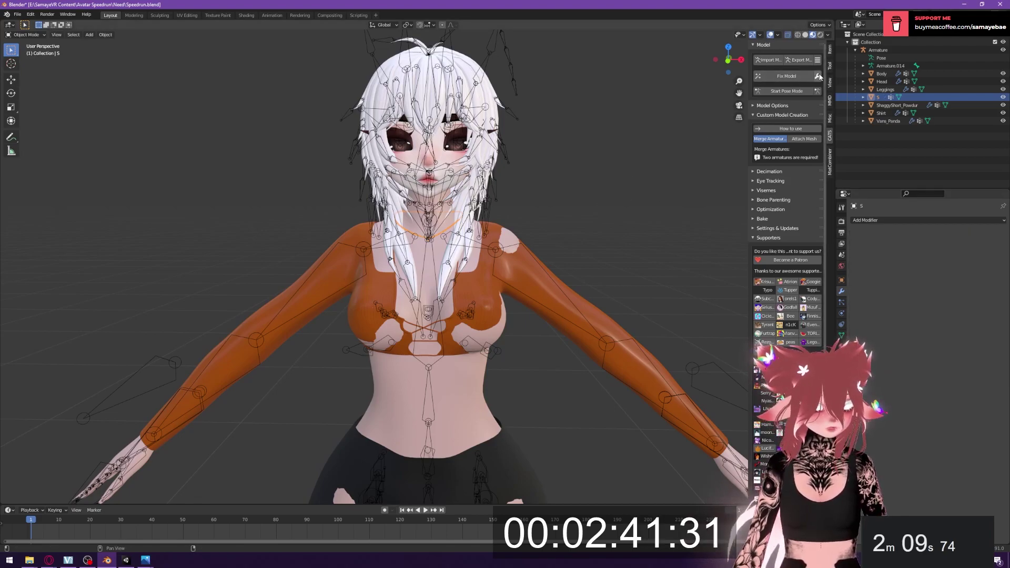
- Run Fix Model on the avatar and check the torso and necklace up close
click(819, 76)
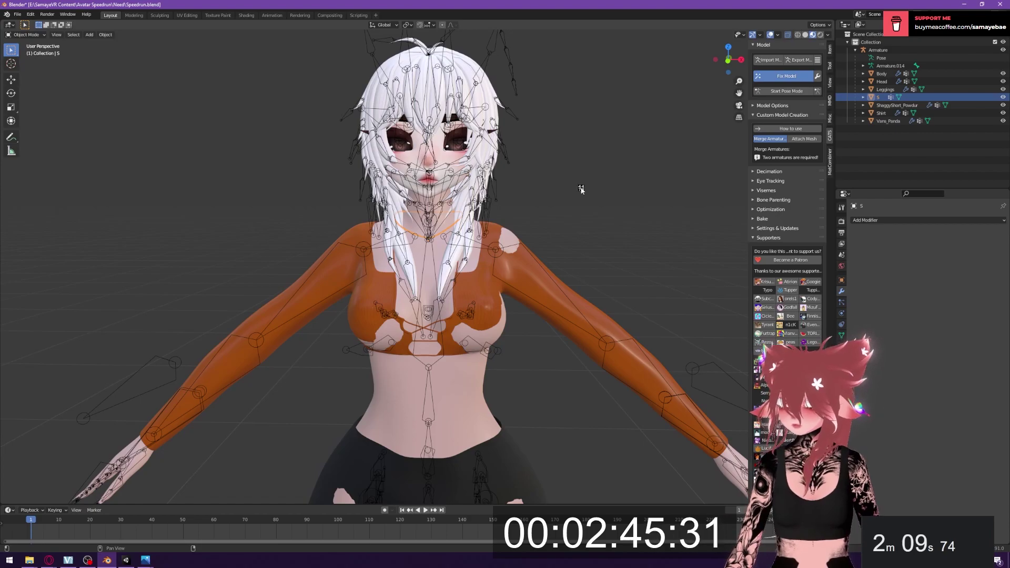
middle_drag(576, 192, 582, 192)
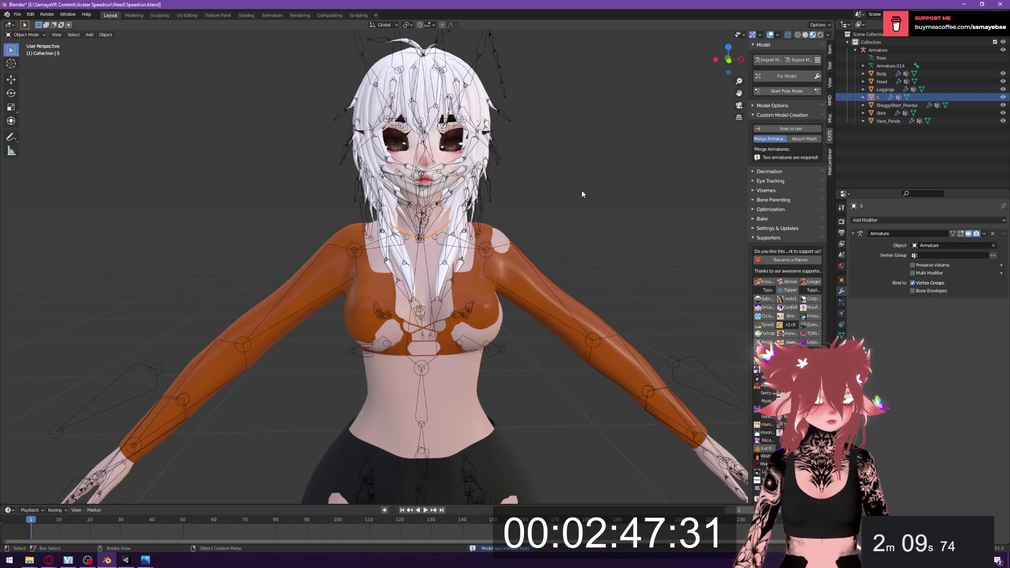
scroll(581, 193, down, 2)
scroll(568, 261, up, 2)
scroll(567, 265, up, 2)
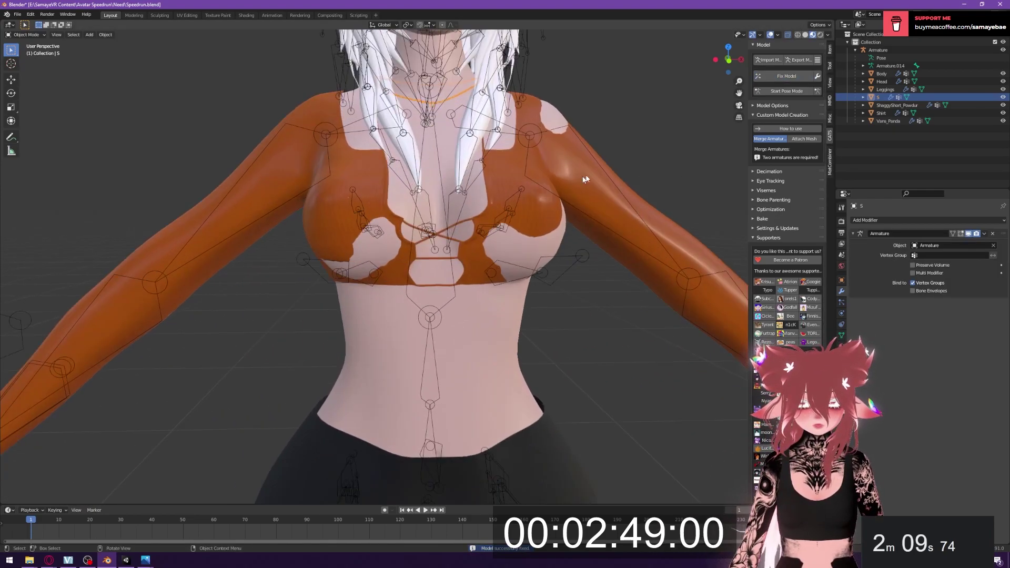
- Start pose mode and rotate the left and right arm bones down to test how the shirt follows
click(787, 90)
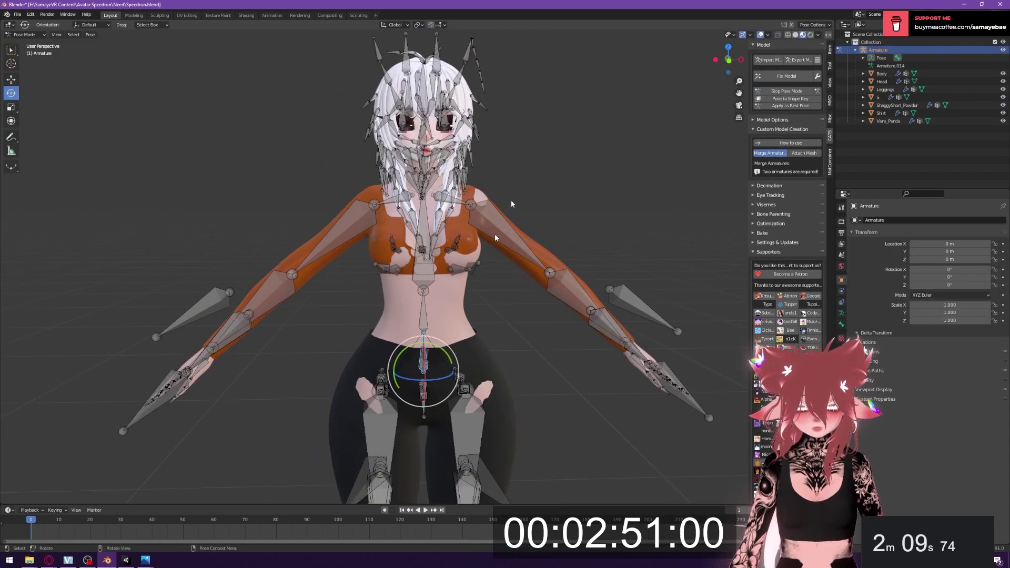
click(498, 202)
drag(499, 199, 368, 236)
click(361, 183)
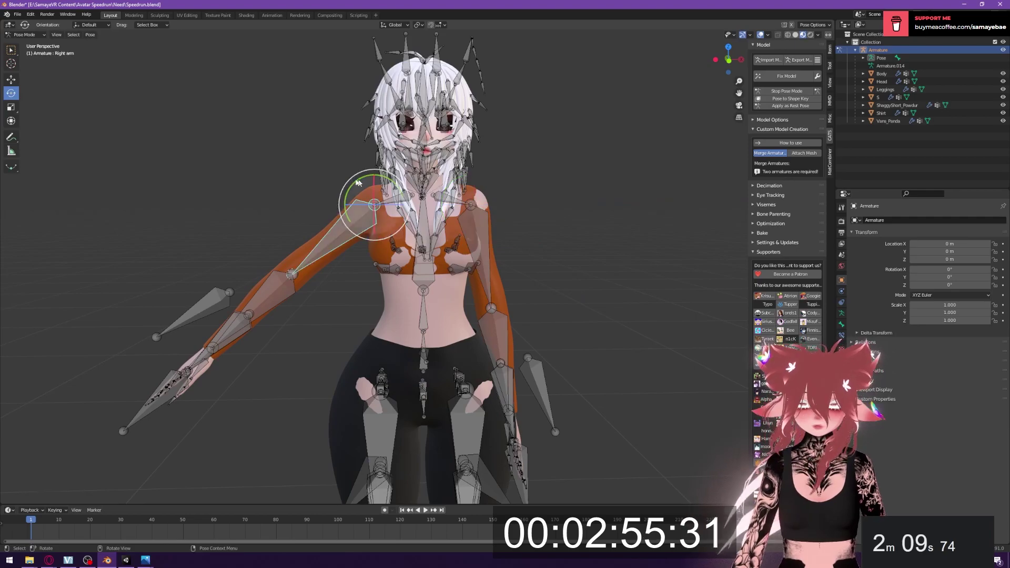
drag(355, 179, 326, 226)
- Swing the left leg bone up to test how the leggings follow, and stop pose mode
scroll(368, 237, down, 5)
scroll(451, 208, up, 6)
shift+middle_drag(468, 321, 352, 153)
click(352, 152)
drag(385, 92, 529, 169)
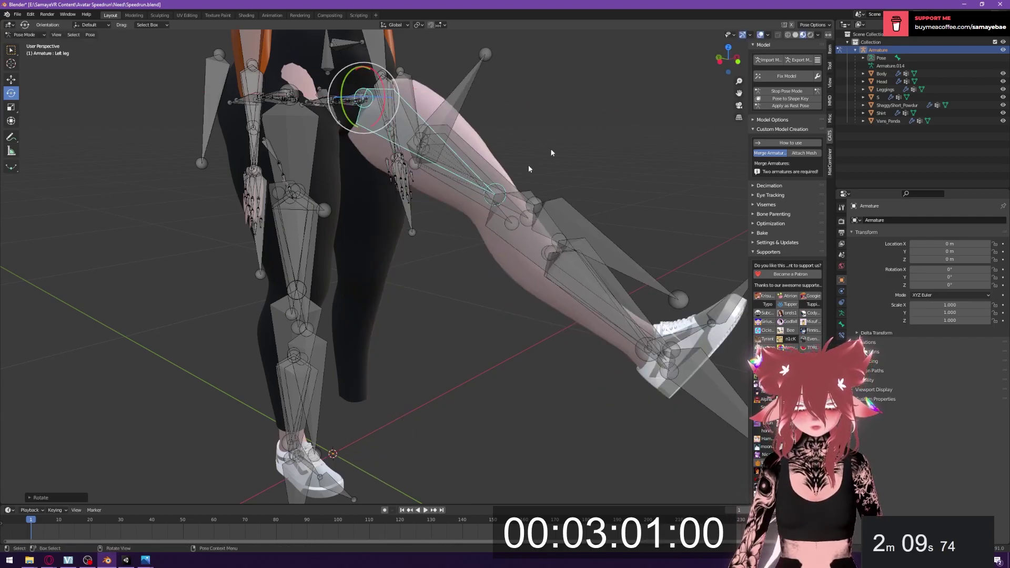
click(780, 91)
- Add a Data Transfer modifier to Leggings with Body as source, enable vertex groups, generate the data layers and apply it
click(397, 160)
middle_drag(547, 174, 513, 245)
click(866, 221)
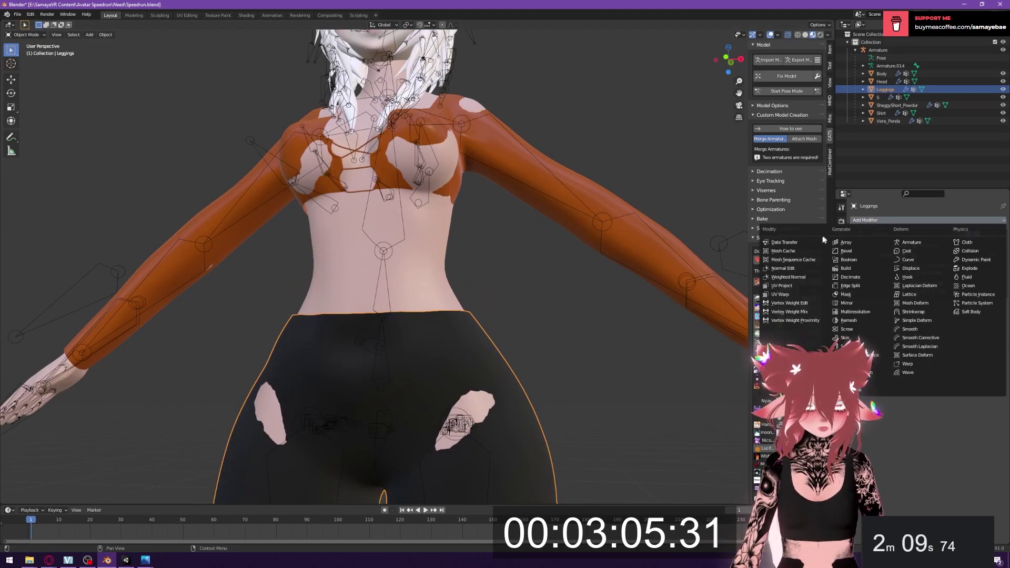
click(804, 237)
drag(1003, 304, 1000, 238)
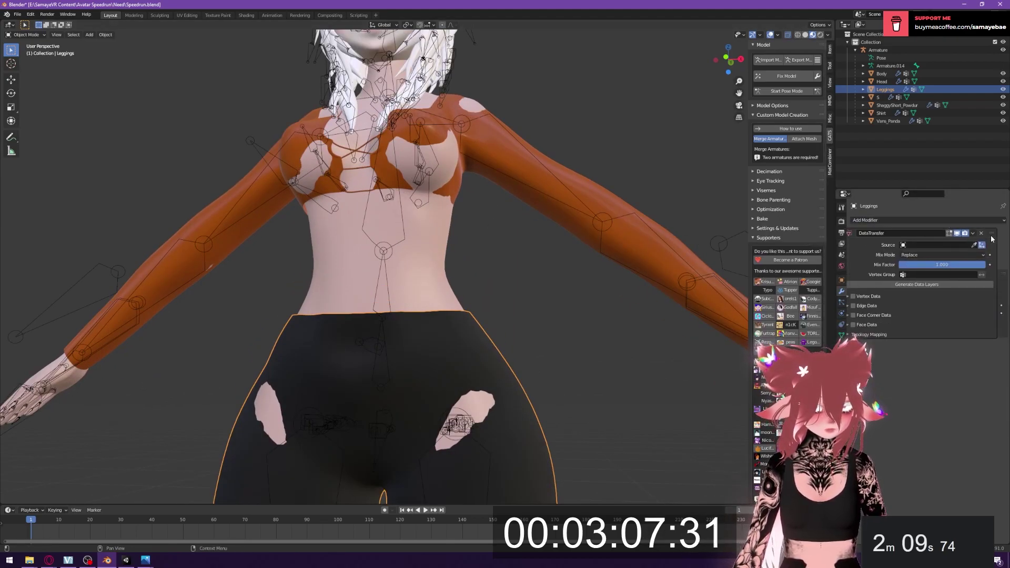
click(433, 235)
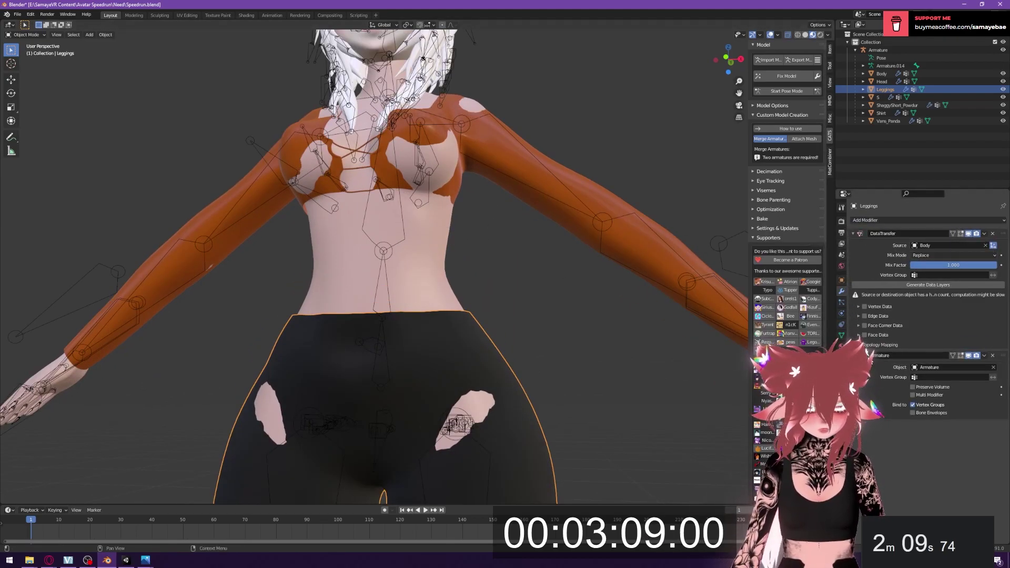
click(864, 306)
click(859, 307)
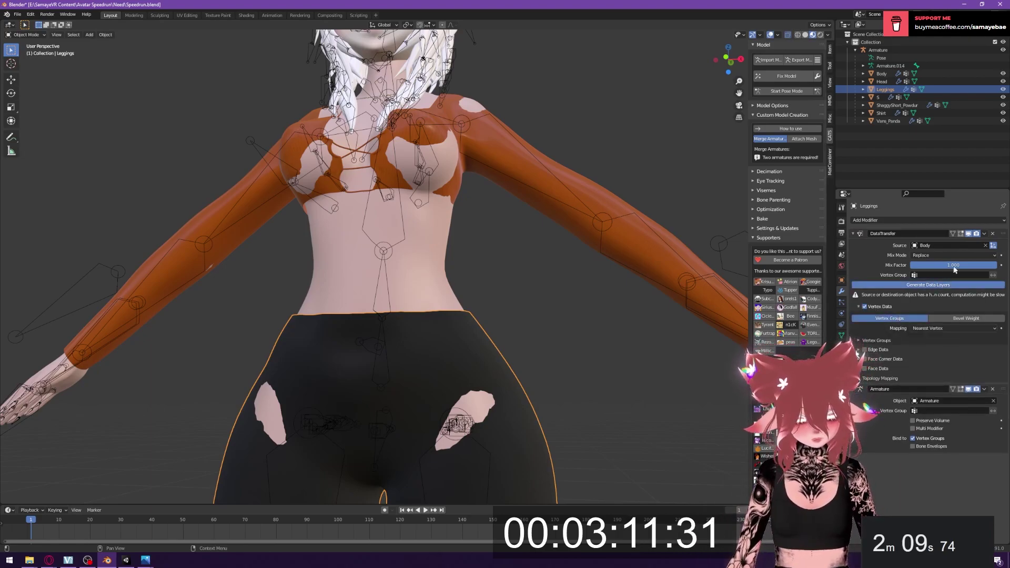
click(984, 234)
click(955, 243)
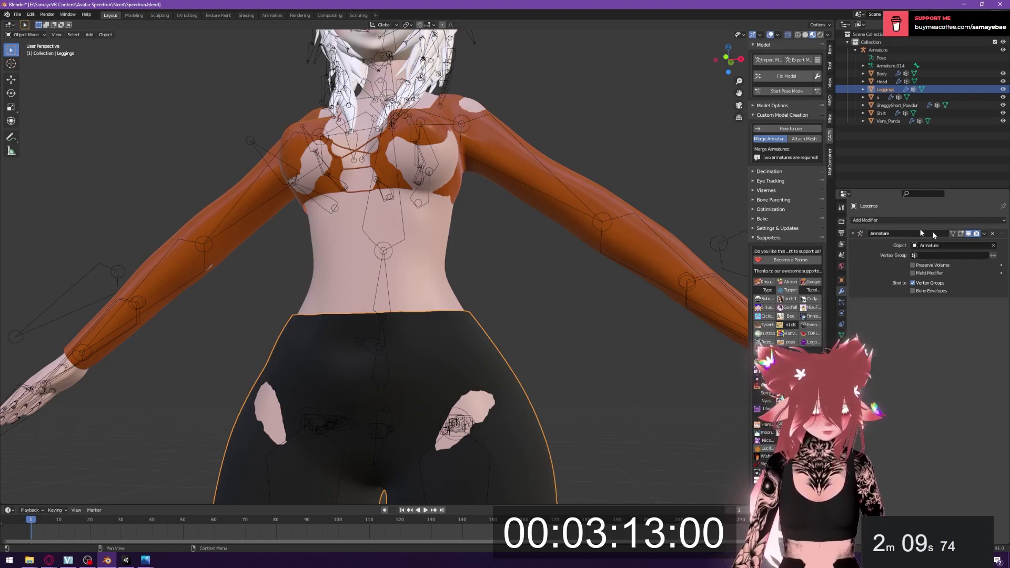
- Run Fix Model on the avatar again after the leggings weight transfer
click(601, 113)
click(821, 78)
click(715, 84)
click(818, 76)
click(726, 82)
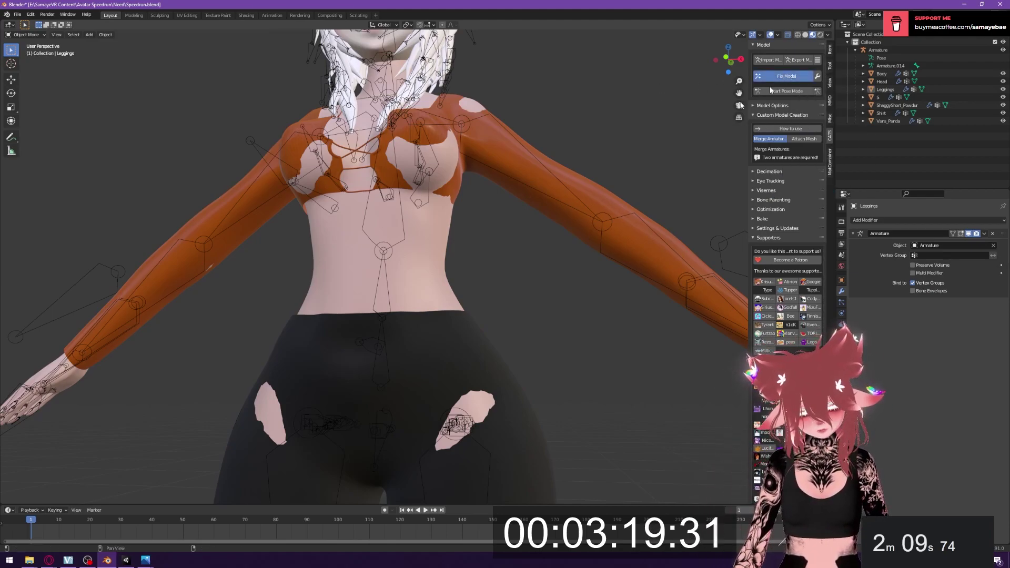
scroll(561, 197, down, 4)
middle_drag(525, 207, 553, 234)
shift+middle_drag(521, 266, 549, 239)
scroll(446, 223, down, 2)
scroll(446, 224, up, 3)
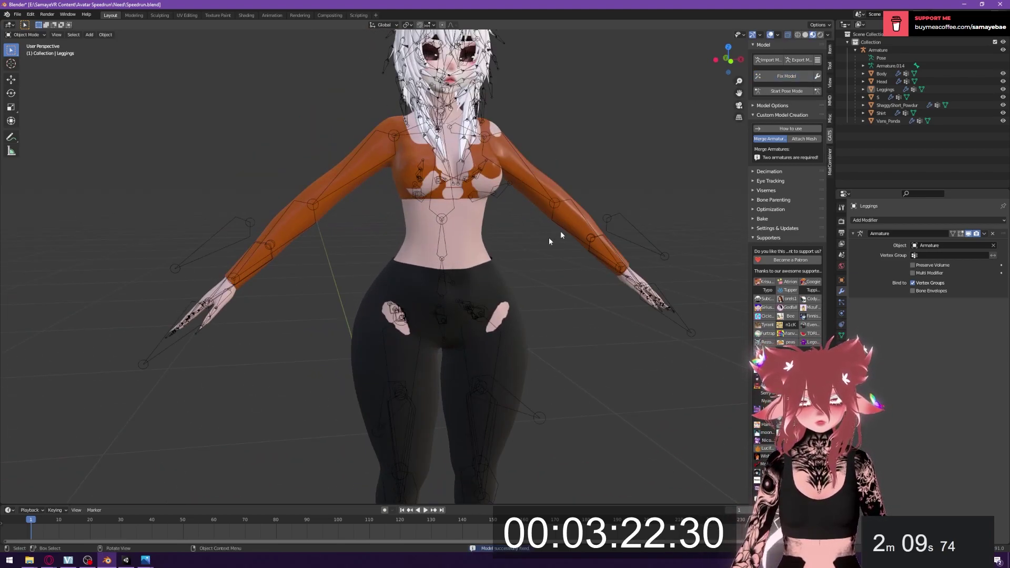
- Test the weights in pose mode by lowering the left arm and swinging the right leg forward, and stop pose mode
click(796, 93)
click(476, 193)
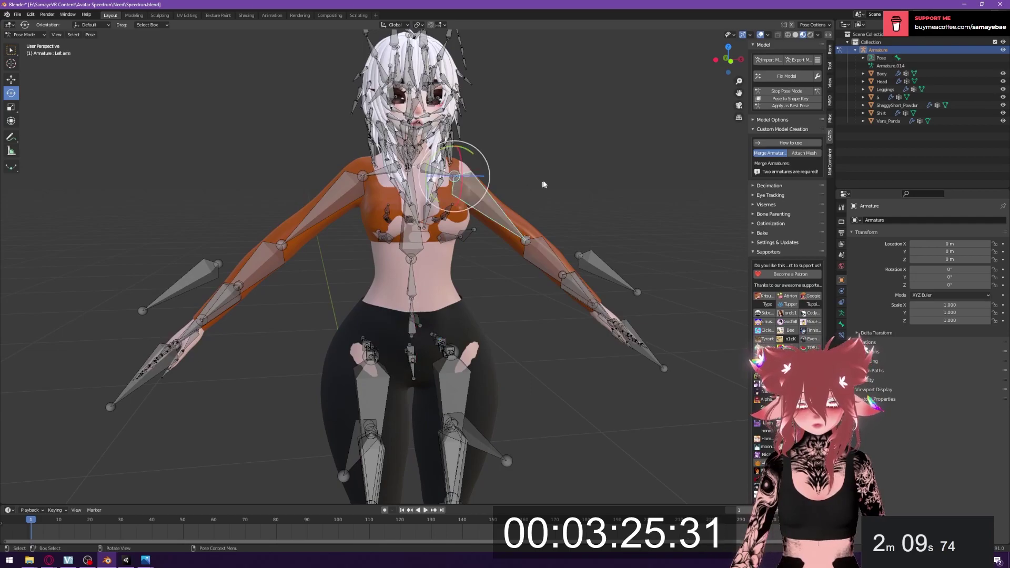
drag(466, 155, 488, 177)
shift+middle_drag(379, 366, 402, 150)
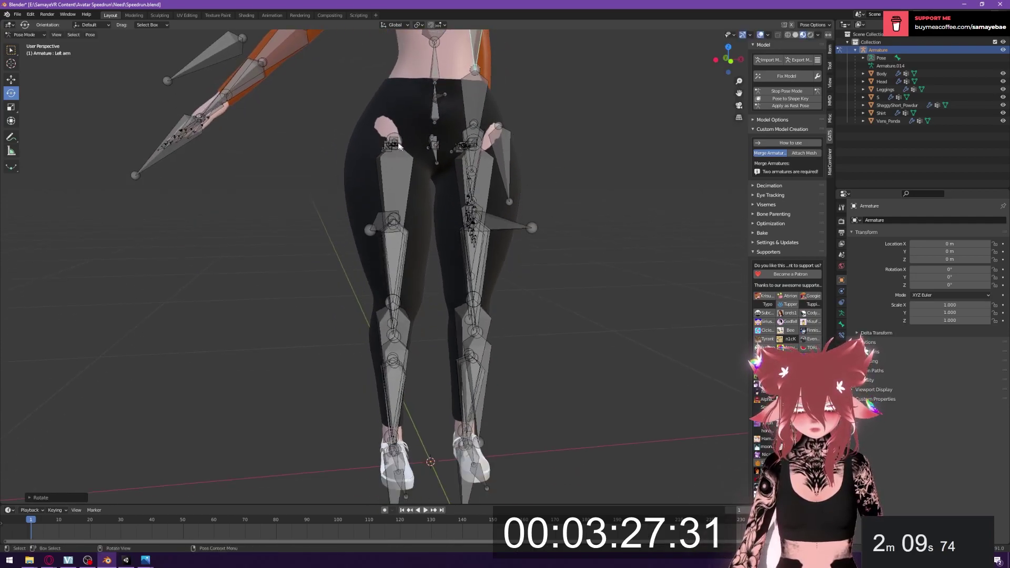
click(397, 177)
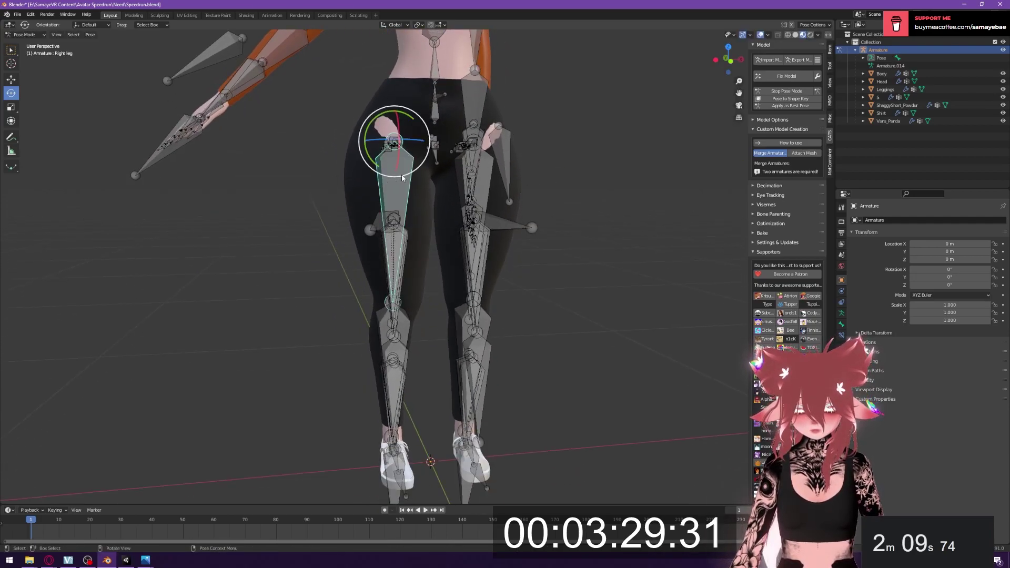
drag(400, 131, 379, 189)
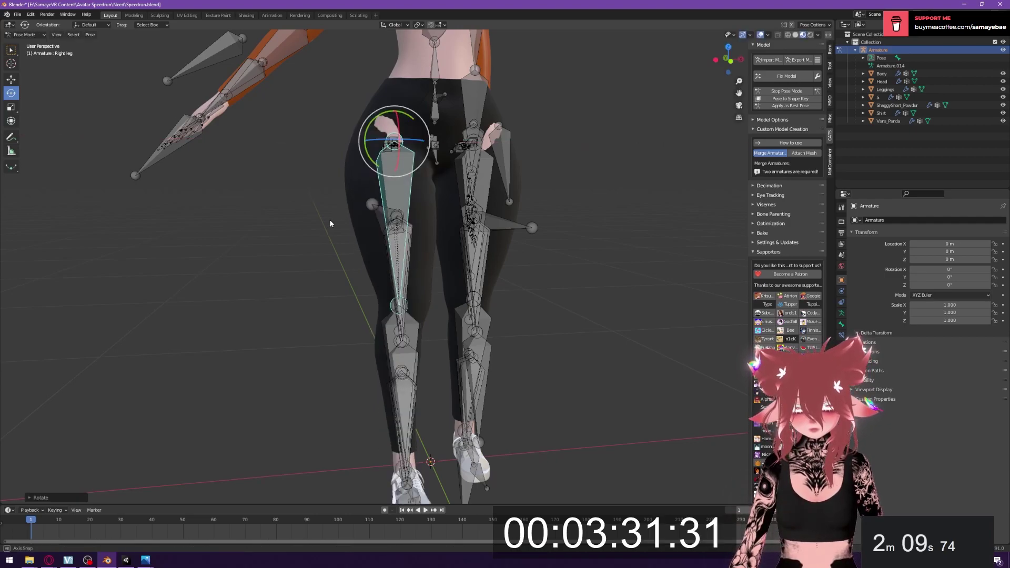
middle_drag(329, 219, 424, 161)
drag(428, 146, 468, 108)
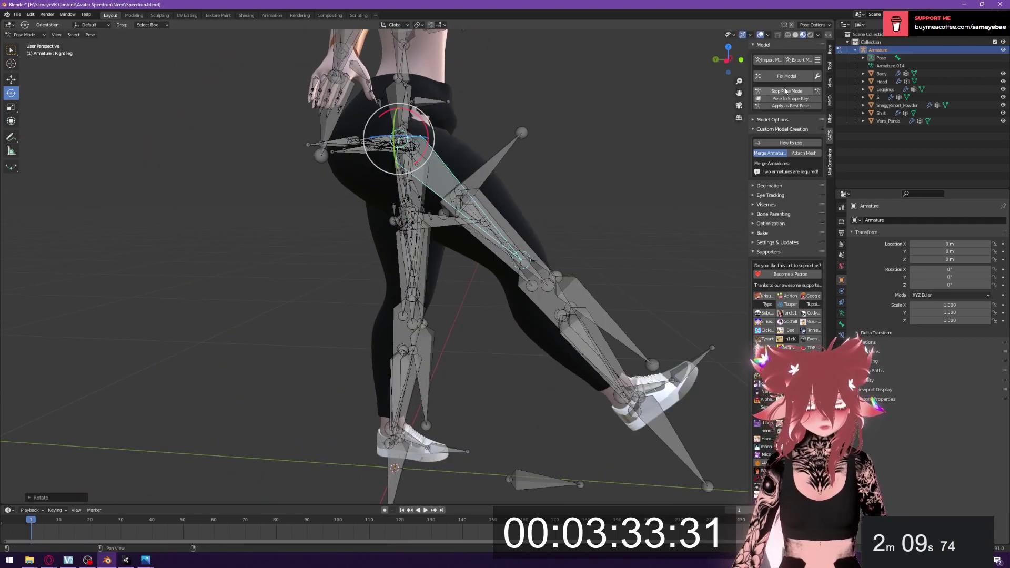
click(783, 92)
- Test the head, hair and necklace in pose mode by rotating the Neck bone, and stop pose mode
middle_drag(599, 150, 487, 105)
shift+middle_drag(486, 106, 514, 273)
scroll(514, 273, up, 3)
shift+middle_drag(500, 121, 490, 255)
middle_drag(468, 198, 612, 180)
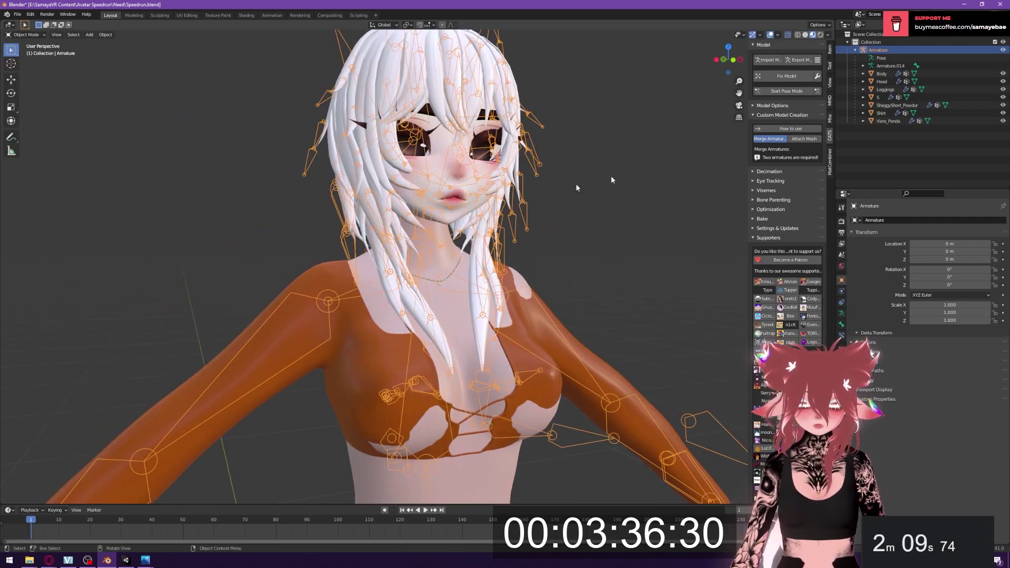
click(779, 93)
scroll(424, 223, up, 5)
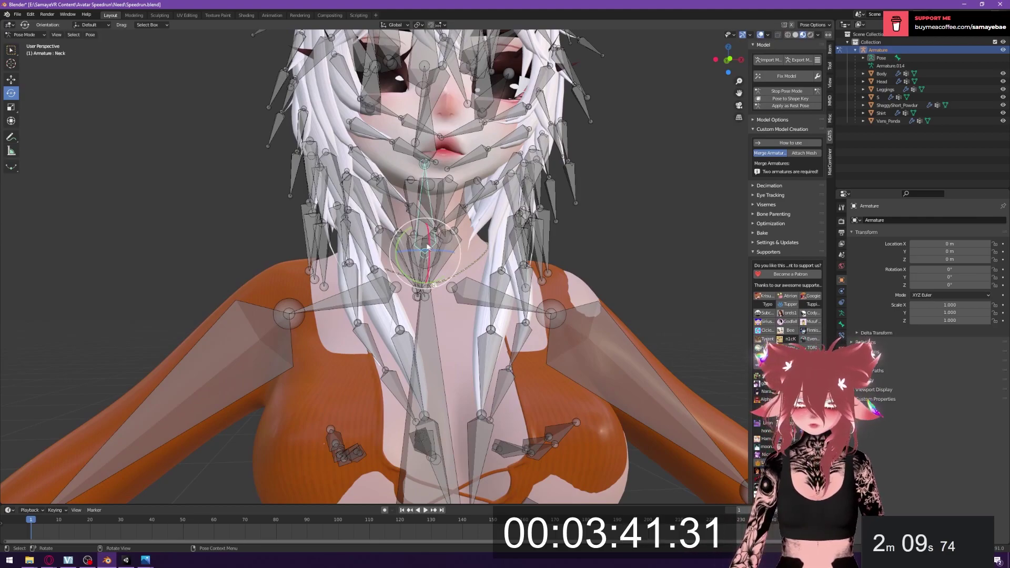
drag(430, 245, 433, 221)
scroll(433, 221, down, 2)
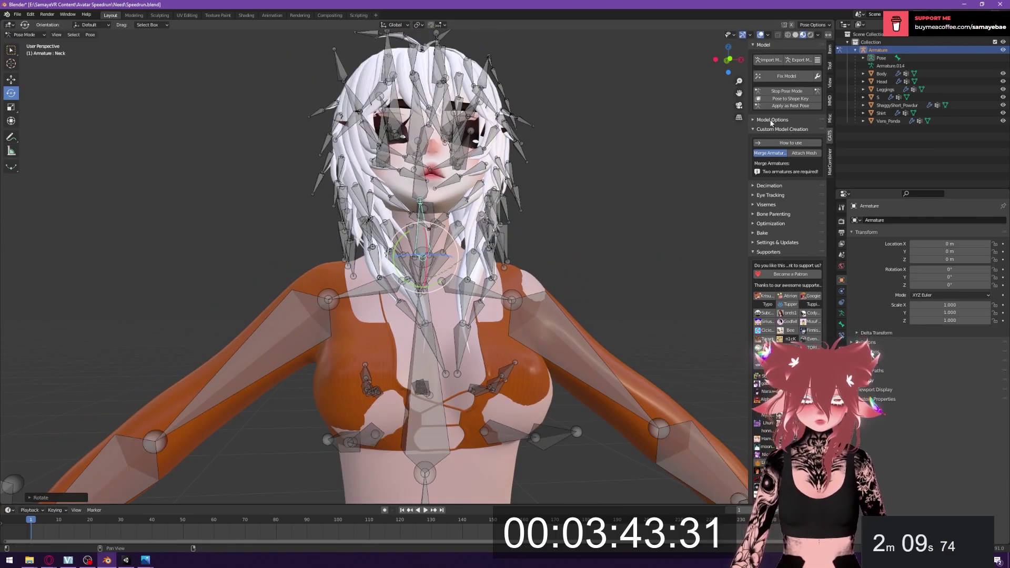
click(773, 94)
scroll(604, 177, down, 8)
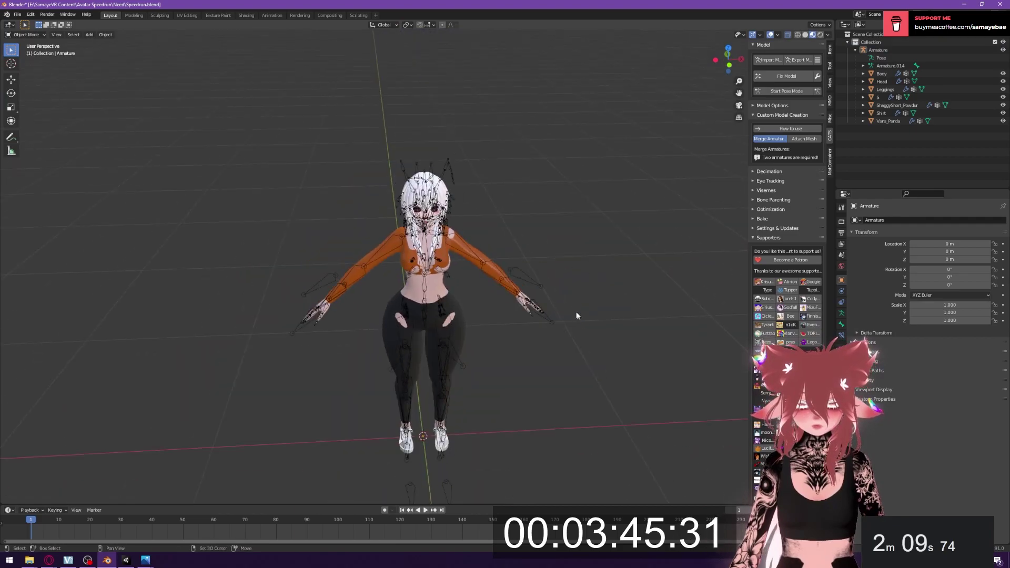
scroll(686, 154, up, 3)
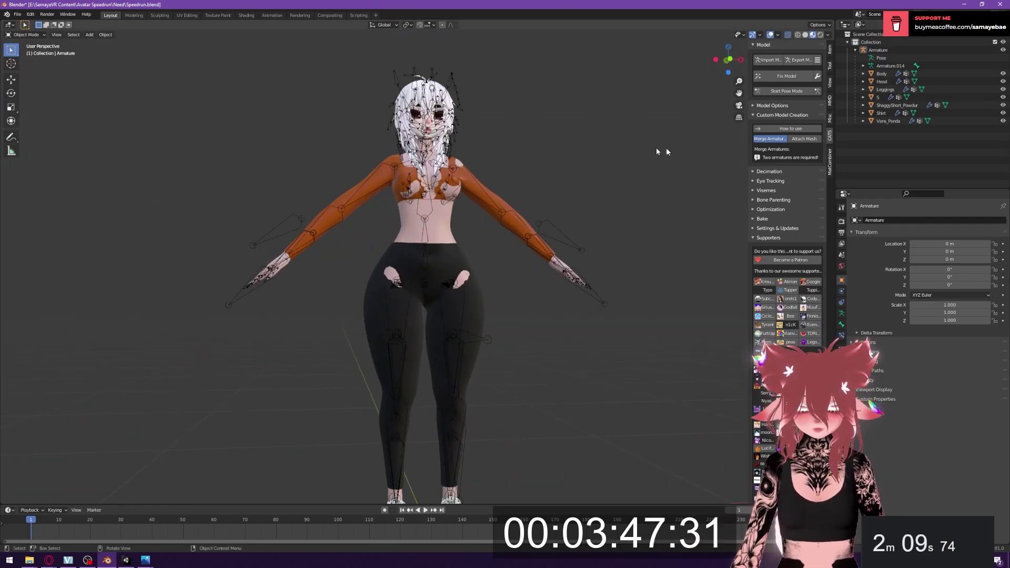
- Sculpt the Shirt with the Draw brush to cover the skin poking through the chest and shoulder, and return to Object Mode
click(465, 168)
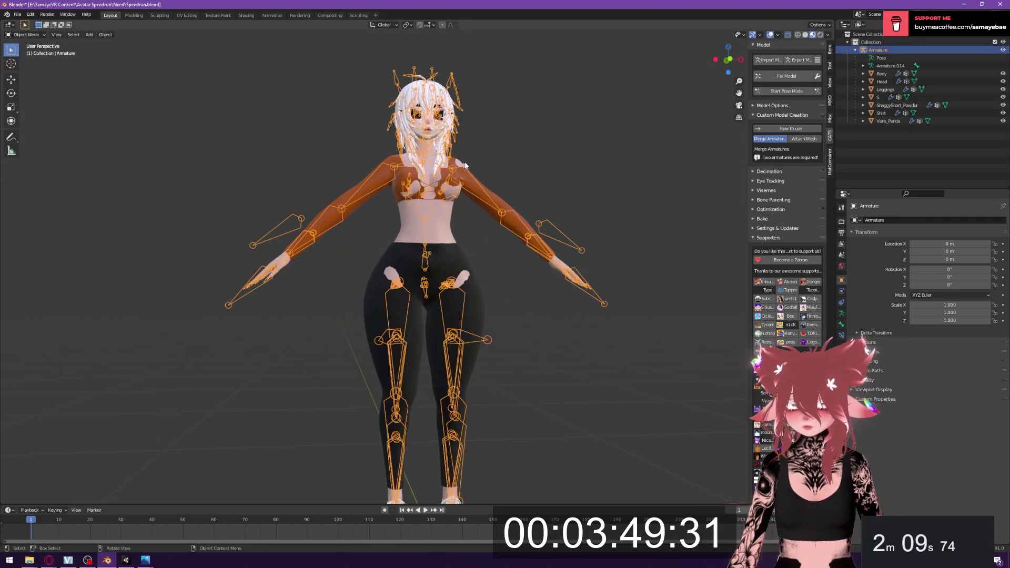
click(454, 162)
click(28, 35)
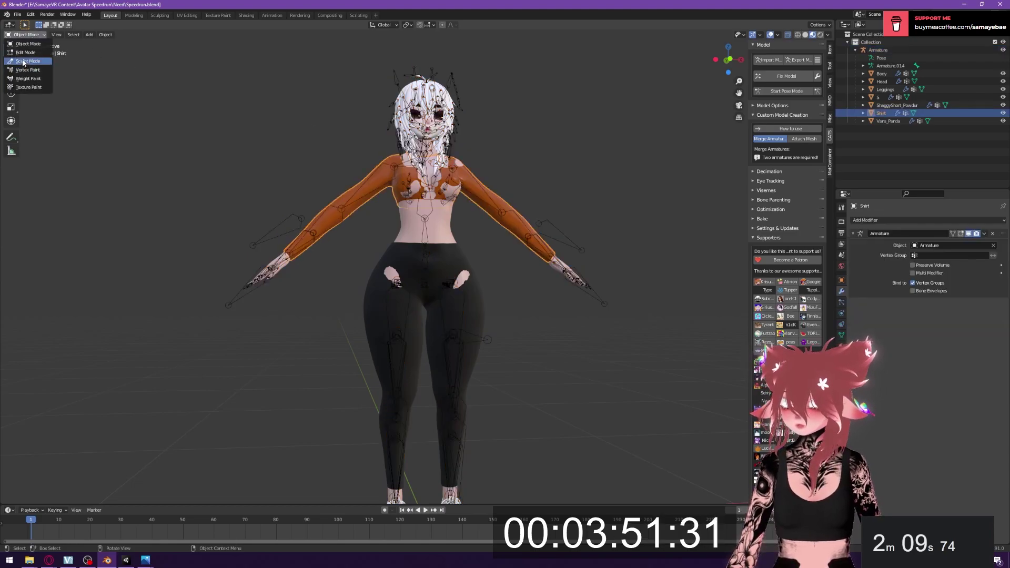
click(23, 61)
mouse_move(252, 258)
middle_down()
mouse_move(308, 271)
mouse_move(473, 204)
mouse_move(406, 205)
middle_up()
mouse_move(486, 213)
middle_down()
mouse_move(305, 240)
mouse_move(529, 247)
mouse_move(513, 228)
middle_up()
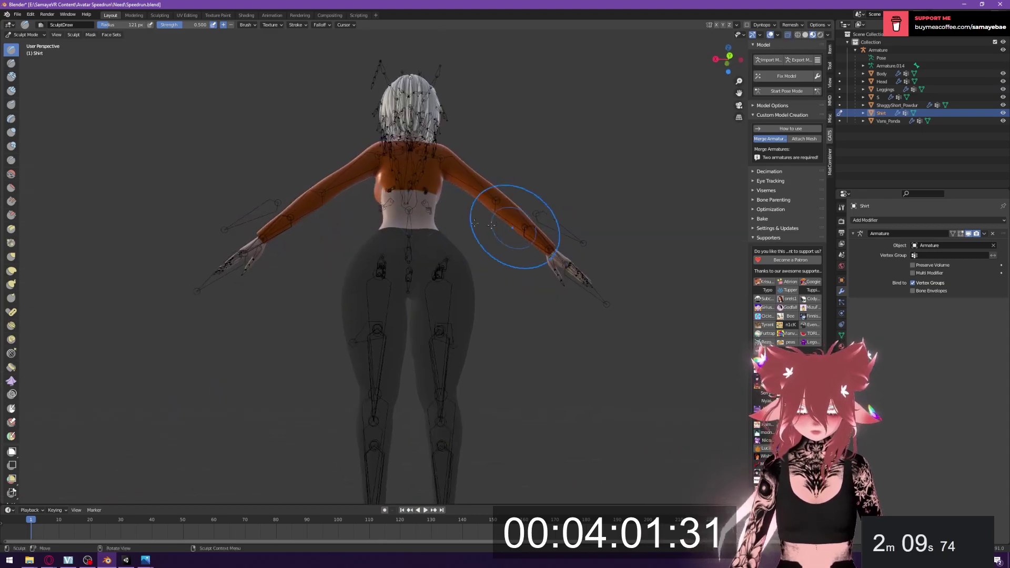
mouse_move(390, 190)
middle_down()
mouse_move(406, 203)
mouse_move(414, 187)
mouse_move(293, 215)
mouse_move(431, 252)
mouse_move(478, 282)
mouse_move(368, 234)
middle_up()
mouse_move(287, 236)
middle_down()
mouse_move(289, 220)
mouse_move(358, 232)
mouse_move(514, 280)
mouse_move(551, 262)
middle_up()
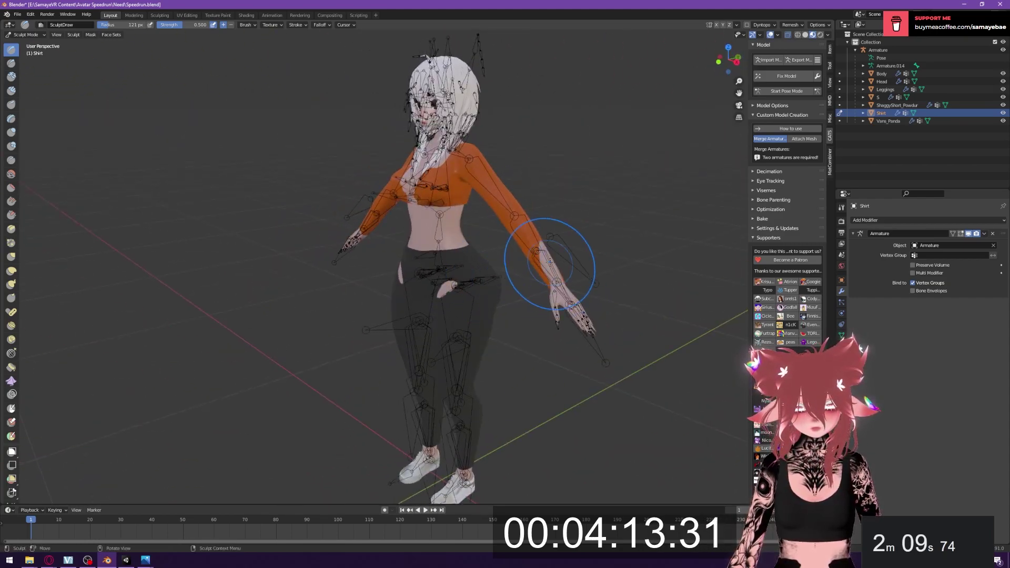
middle_drag(484, 272, 414, 266)
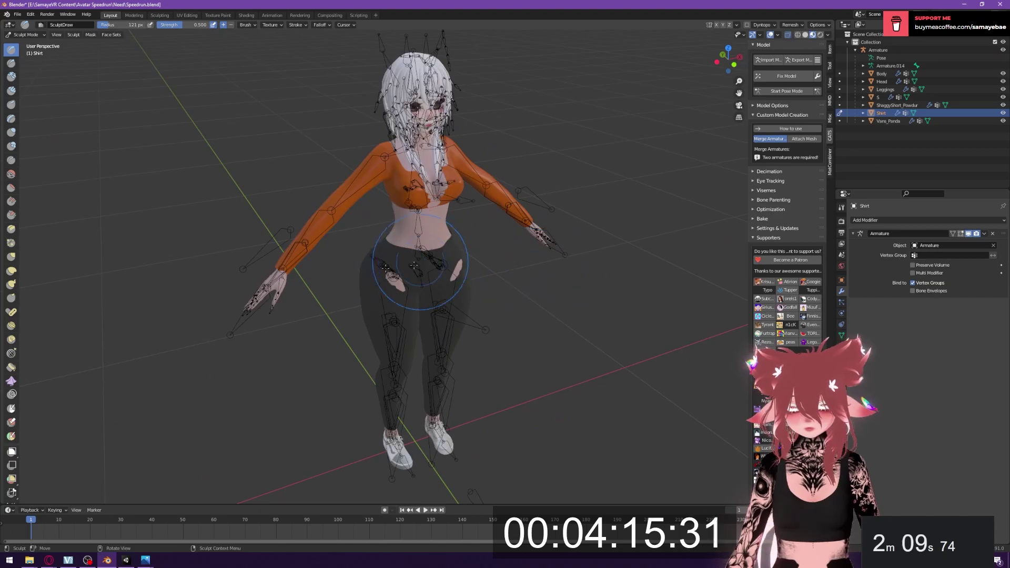
mouse_move(292, 275)
middle_down()
mouse_move(451, 236)
mouse_move(381, 155)
mouse_move(221, 157)
mouse_move(316, 119)
middle_up()
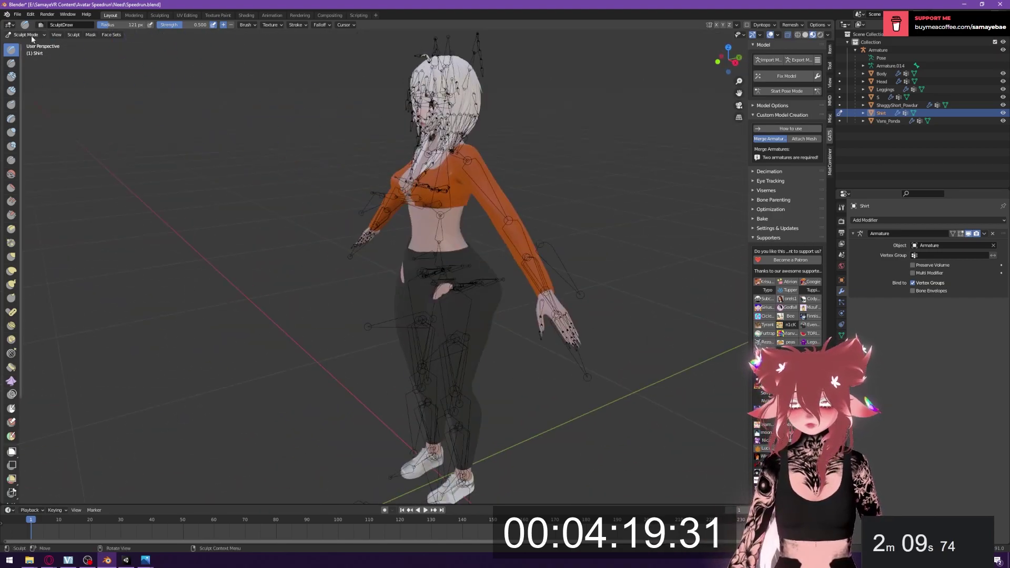
click(26, 35)
click(25, 51)
click(21, 34)
click(22, 44)
- Sculpt the Leggings with the Draw brush at the hips to cover the skin poking through, and return to Object Mode
shift+middle_drag(403, 240, 399, 180)
click(450, 193)
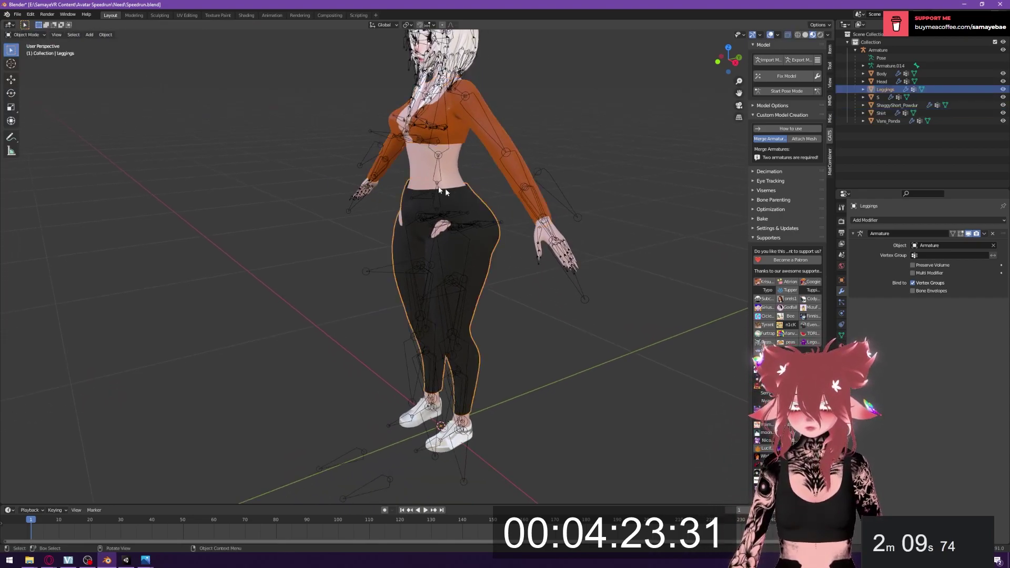
click(25, 34)
click(24, 63)
mouse_move(67, 67)
middle_down()
mouse_move(384, 203)
mouse_move(418, 229)
middle_up()
drag(449, 234, 437, 233)
drag(377, 231, 375, 231)
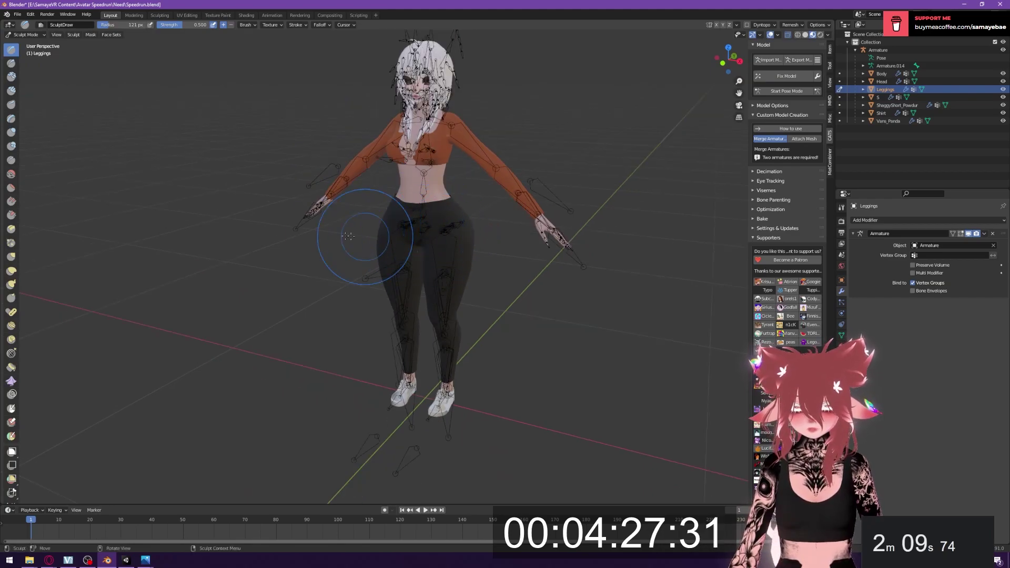
middle_drag(362, 236, 478, 245)
middle_drag(489, 324, 424, 293)
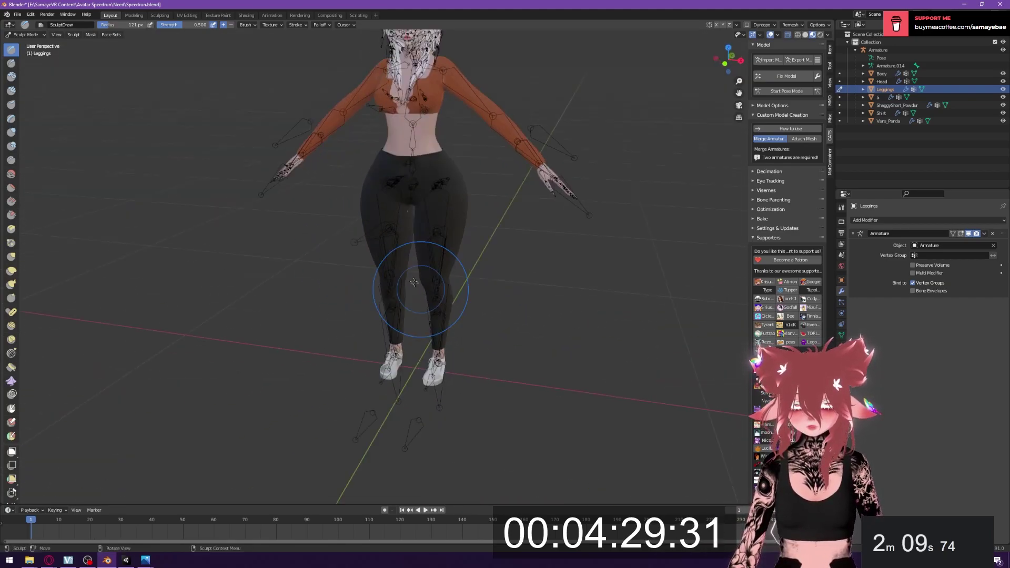
shift+middle_drag(448, 151, 481, 282)
scroll(481, 279, up, 2)
click(28, 44)
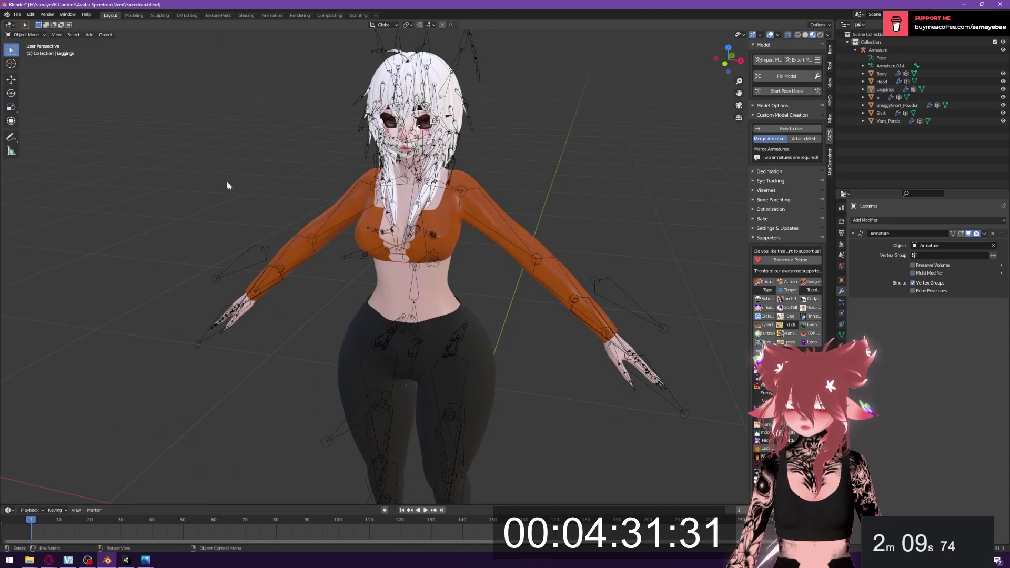
scroll(374, 270, down, 4)
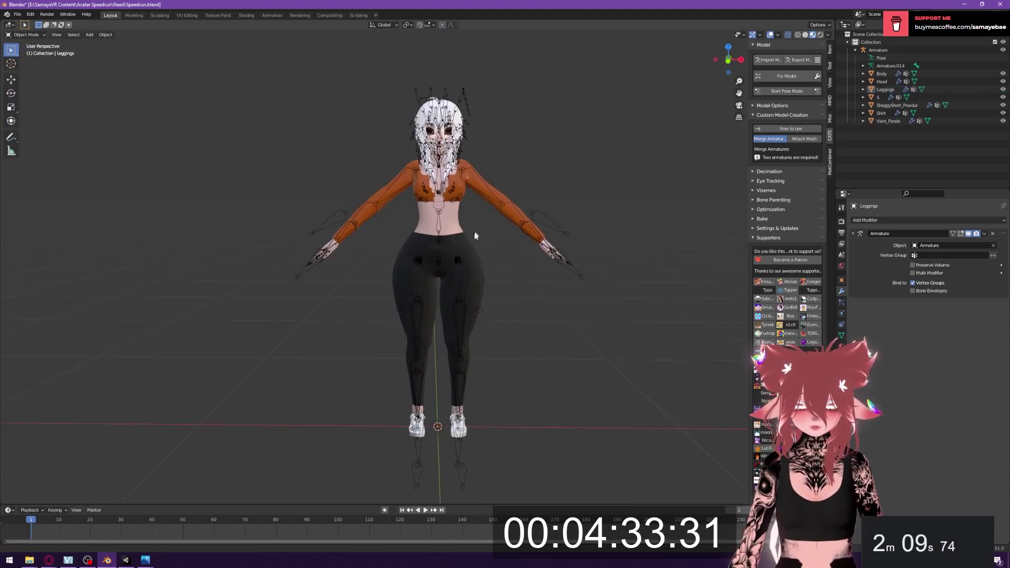
scroll(475, 222, up, 6)
scroll(494, 364, down, 4)
scroll(493, 364, down, 3)
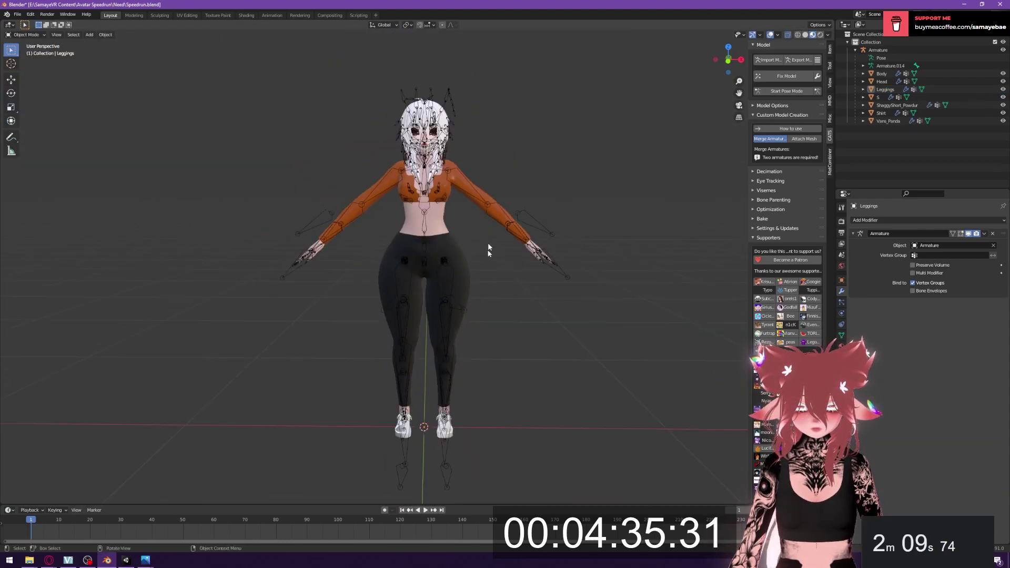
scroll(488, 227, up, 4)
shift+middle_drag(570, 152, 559, 237)
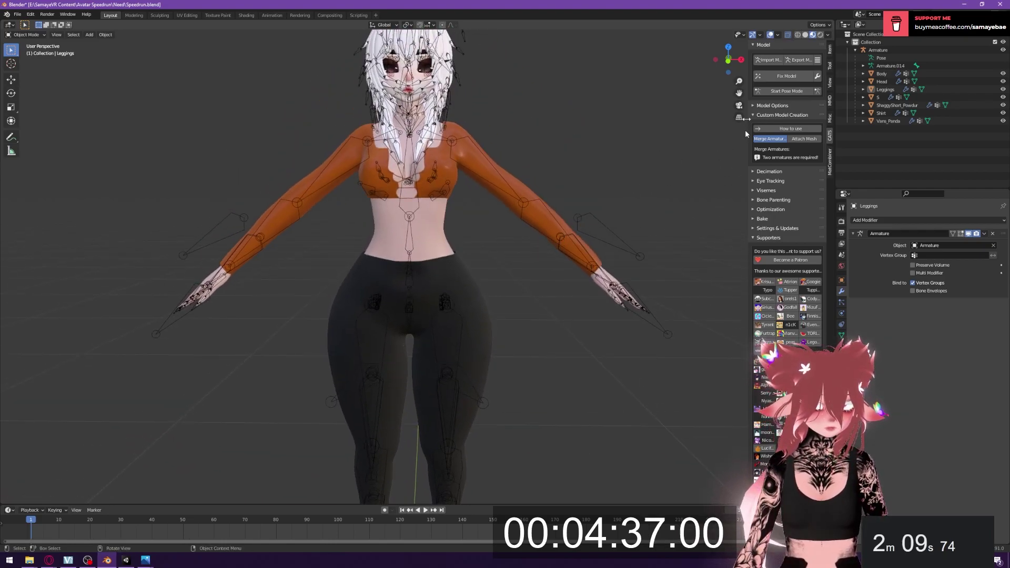
click(804, 140)
key(Tab)
key(Tab)
- Delete the Body mesh vertices hidden under the Shirt's right sleeve and shoulder in Edit Mode
click(422, 224)
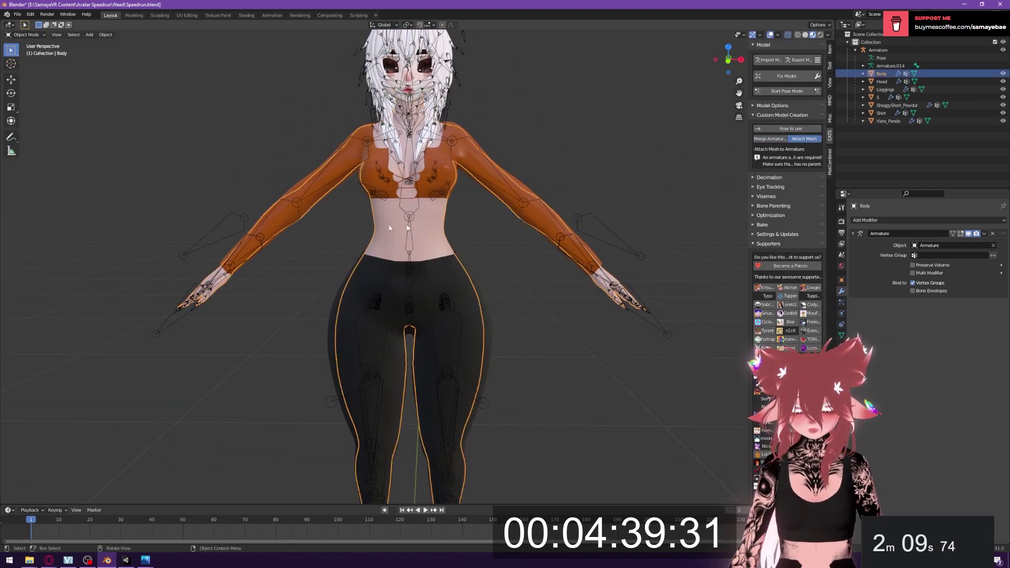
key(Tab)
drag(340, 116, 246, 258)
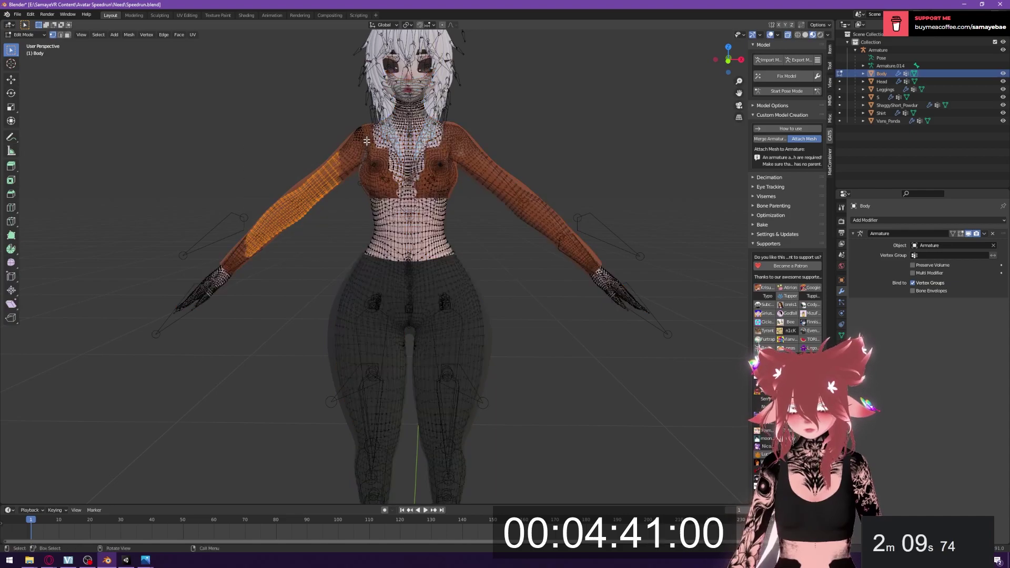
key(x)
click(362, 110)
drag(362, 110, 334, 183)
key(x)
click(334, 183)
- Delete further Body vertices hidden under the Shirt's upper body and the whole covered section of the left arm
middle_drag(334, 182, 341, 209)
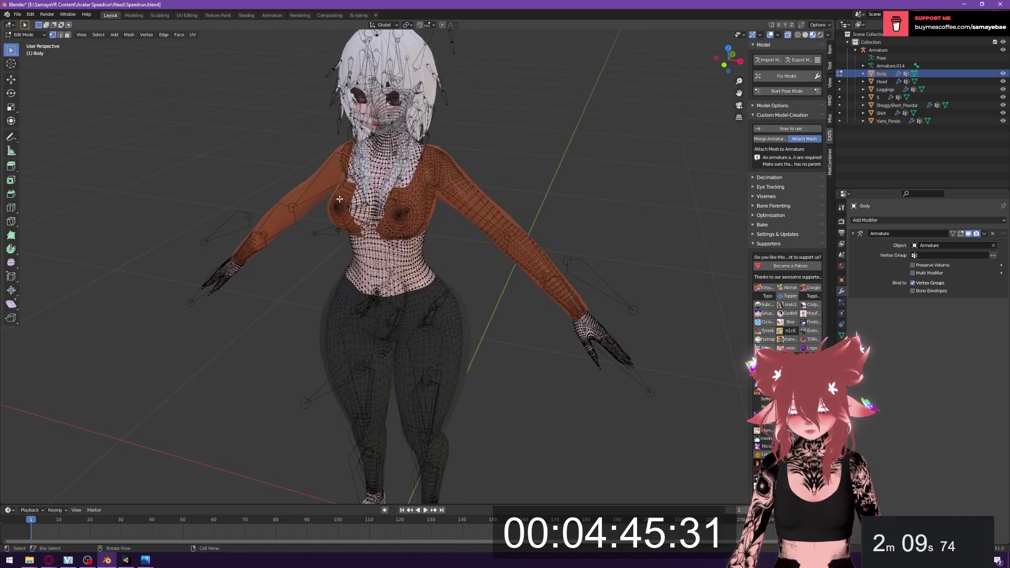
drag(322, 220, 321, 220)
key(x)
click(322, 219)
middle_drag(449, 213, 517, 211)
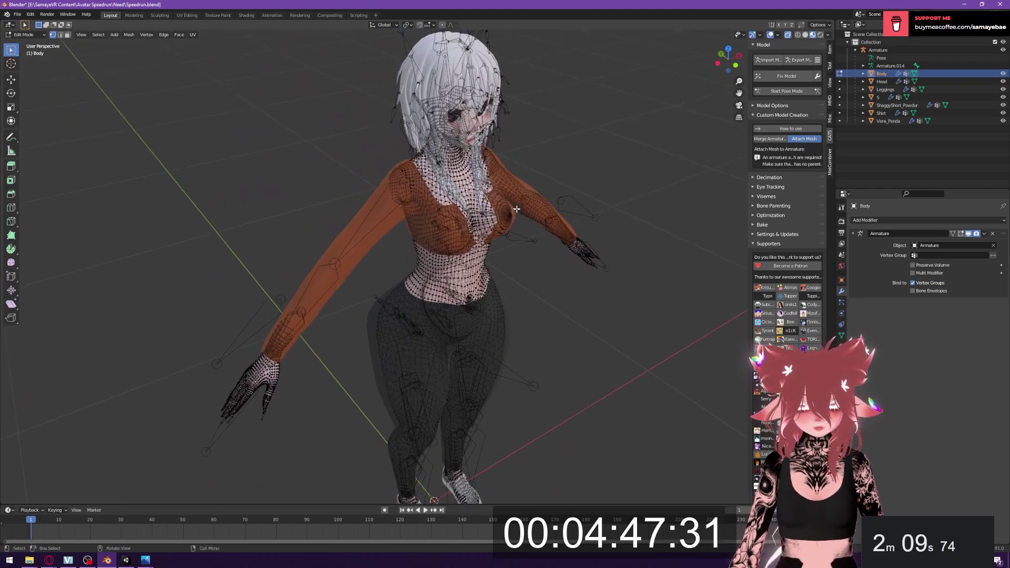
drag(503, 225, 502, 225)
key(x)
click(503, 223)
middle_drag(516, 201, 471, 148)
drag(458, 120, 581, 257)
key(x)
click(579, 256)
- Delete the Body leg vertices hidden under the Leggings from the hips to the ankles, and return to Object Mode
scroll(478, 320, down, 4)
middle_drag(467, 279, 464, 264)
scroll(465, 264, up, 2)
drag(474, 175, 330, 358)
key(x)
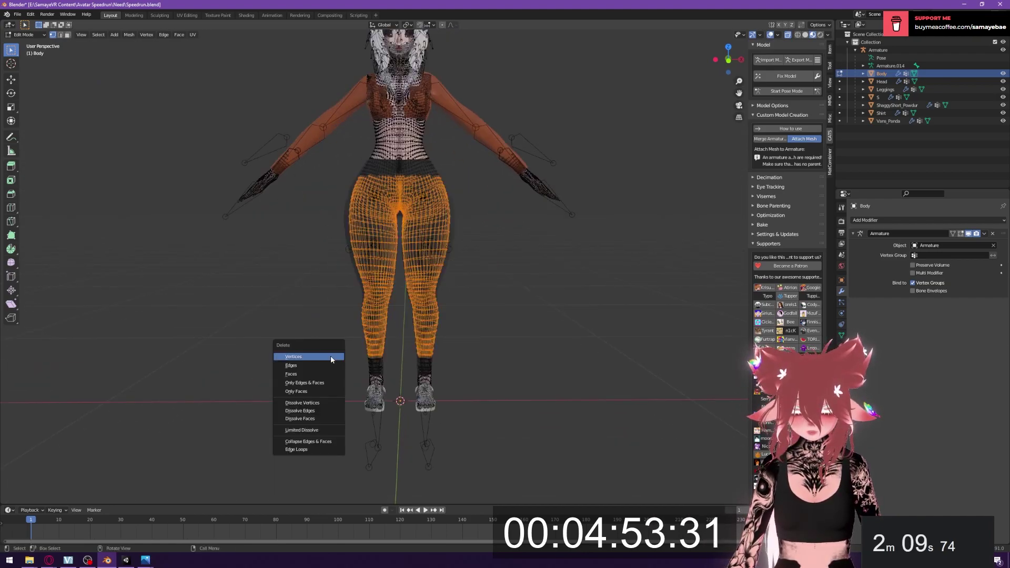
click(331, 358)
click(32, 36)
click(24, 46)
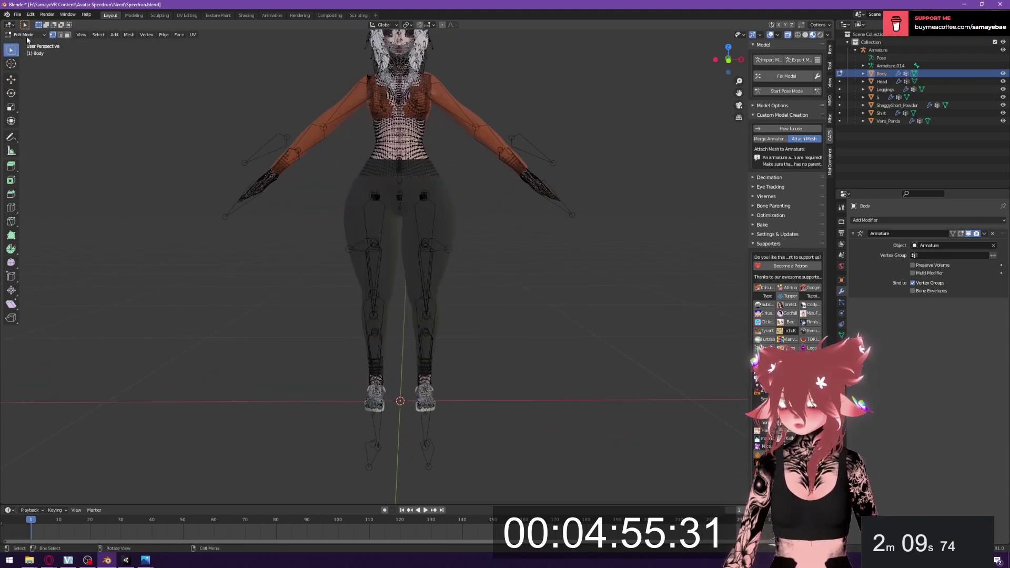
click(27, 37)
click(24, 46)
click(189, 103)
- Run Fix Model in CATS on the avatar and join all of its meshes into one
scroll(379, 286, up, 2)
shift+middle_drag(392, 129, 394, 236)
scroll(379, 287, down, 3)
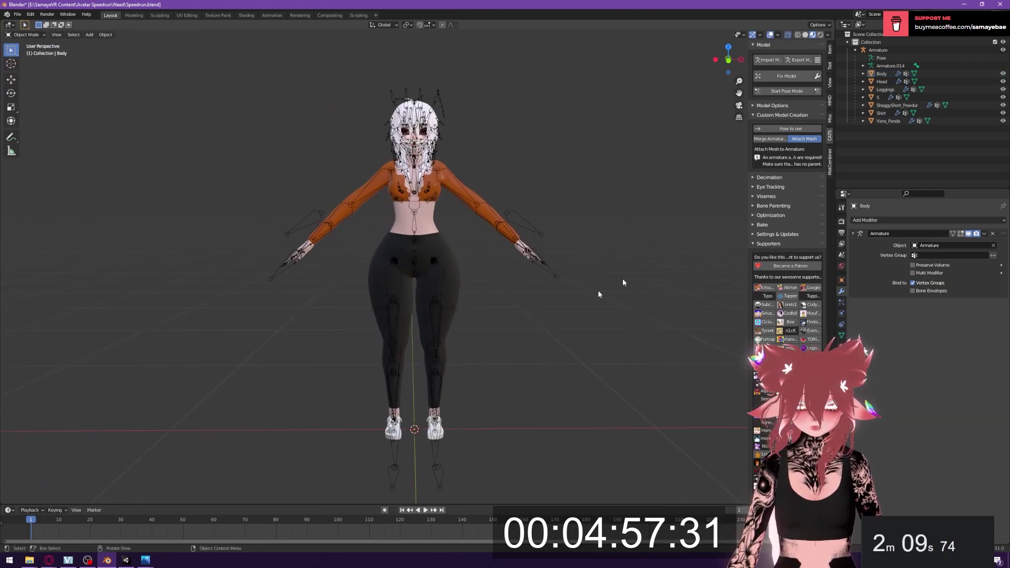
scroll(565, 300, up, 1)
click(771, 188)
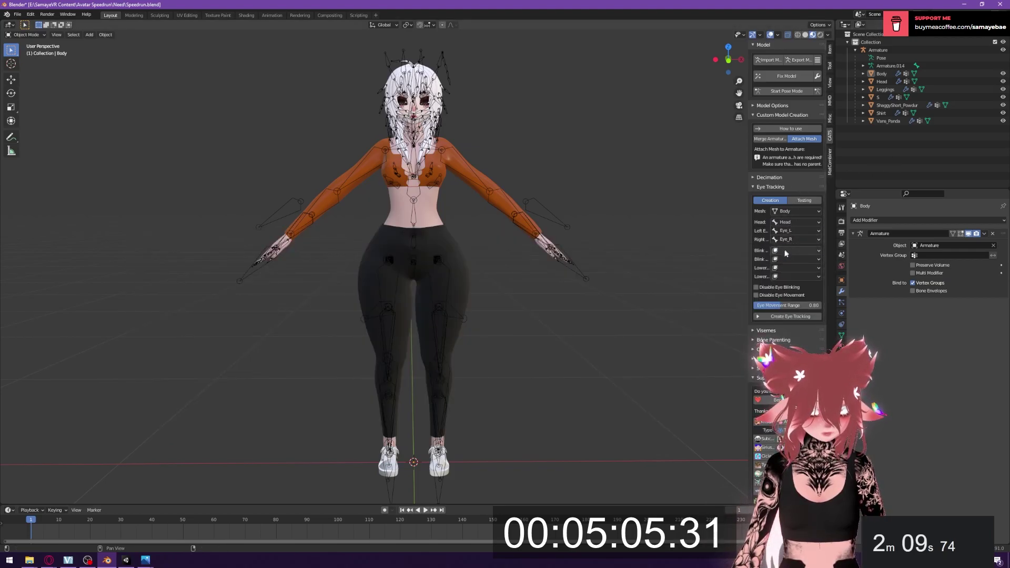
click(812, 77)
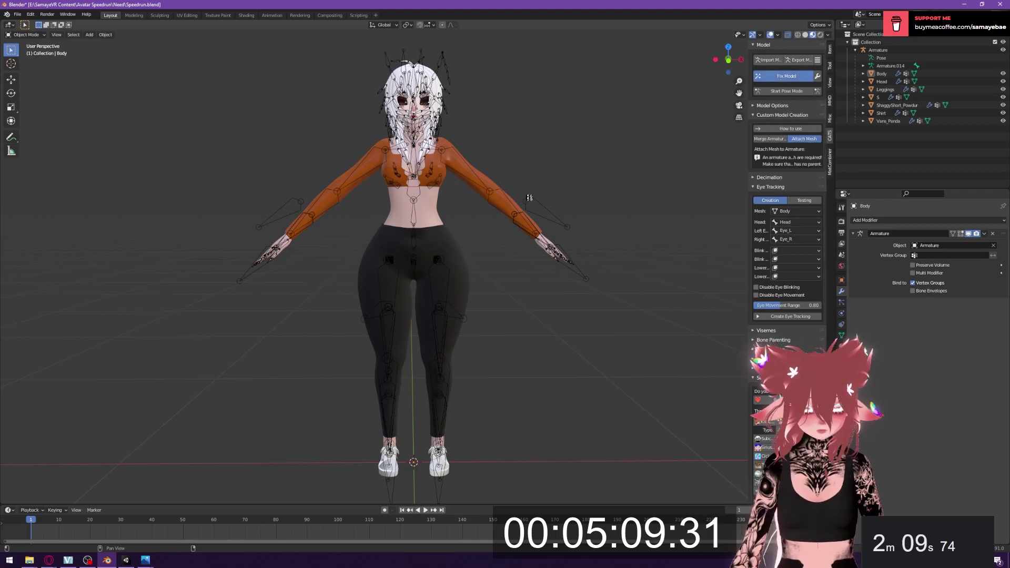
click(788, 211)
click(792, 221)
click(777, 106)
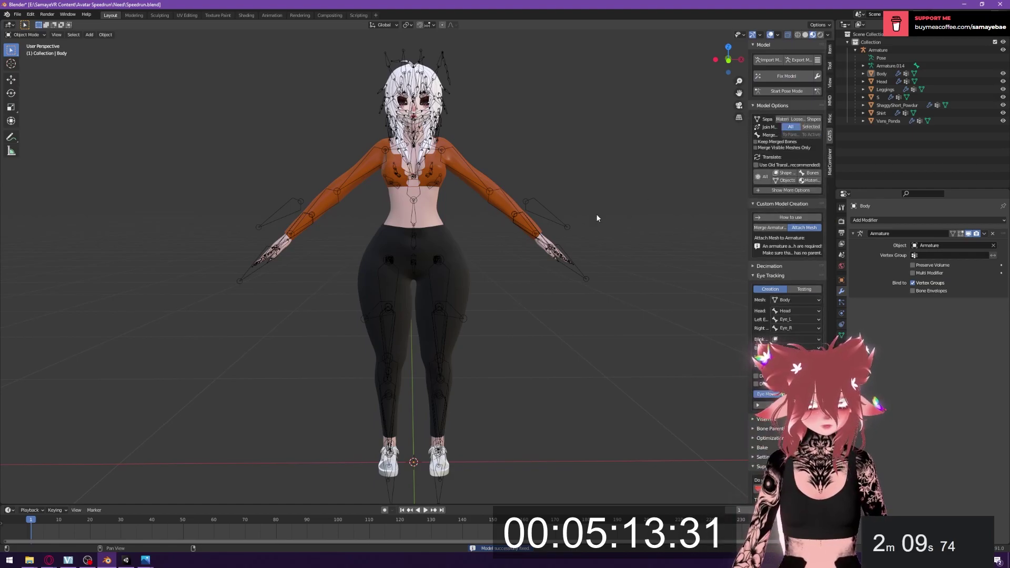
- Assign the Blink L and Blink R shape keys to the left and right eye blinks, and create the eye tracking
click(796, 328)
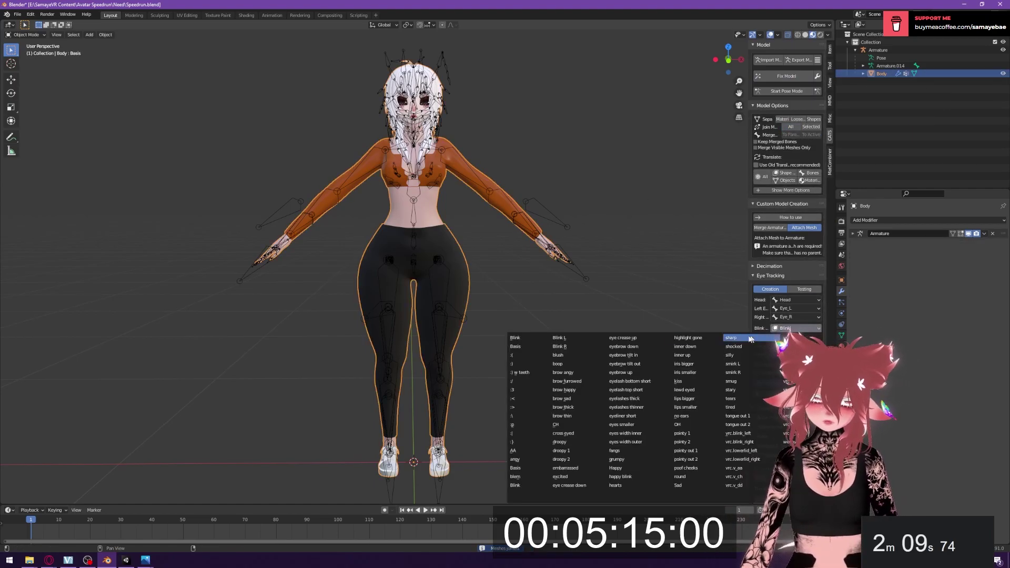
click(559, 338)
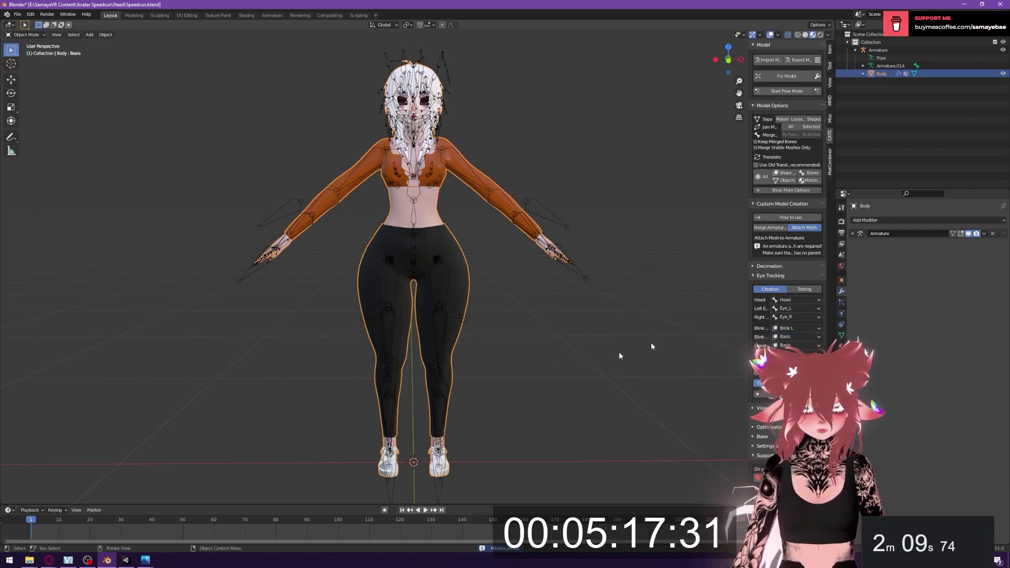
click(796, 337)
click(578, 348)
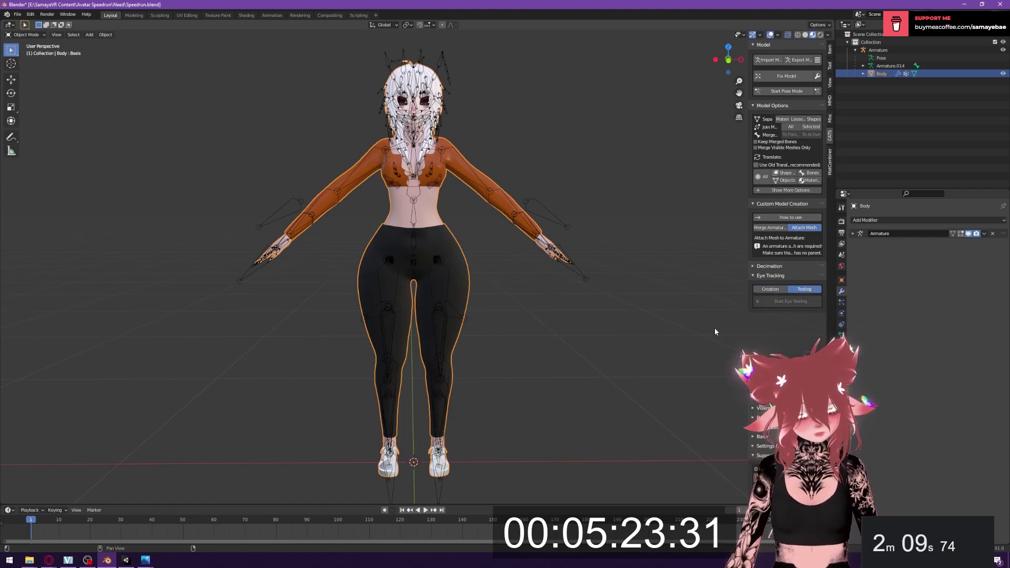
- Assign the AA, OH and CH shape keys to the three mouth visemes, and create the visemes
click(755, 318)
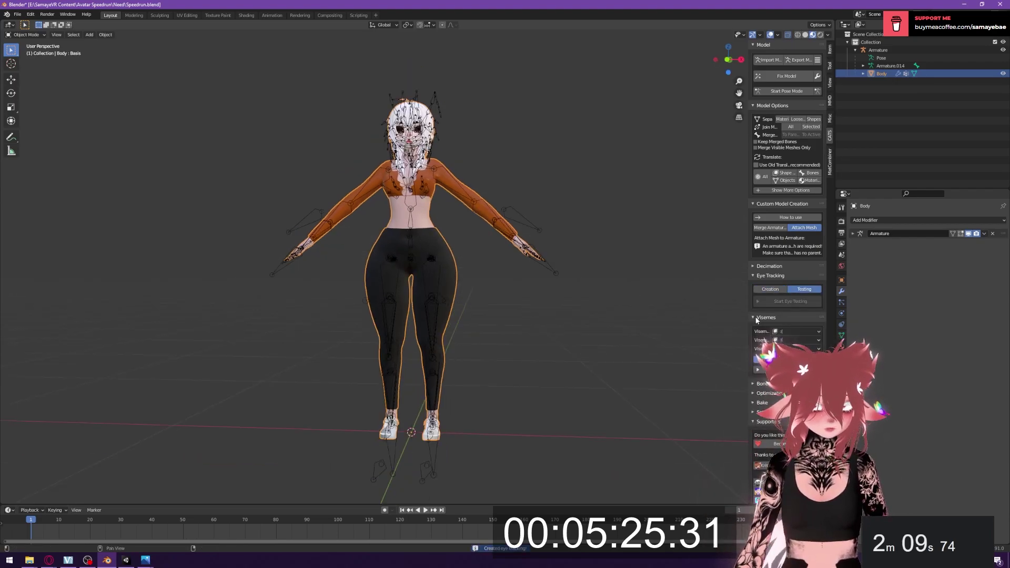
click(795, 332)
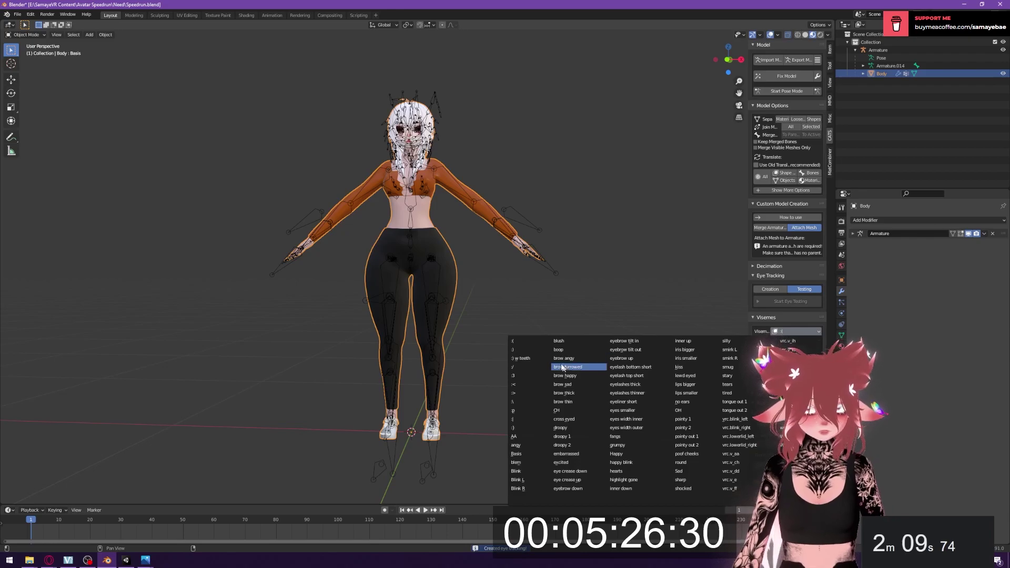
click(524, 437)
click(795, 340)
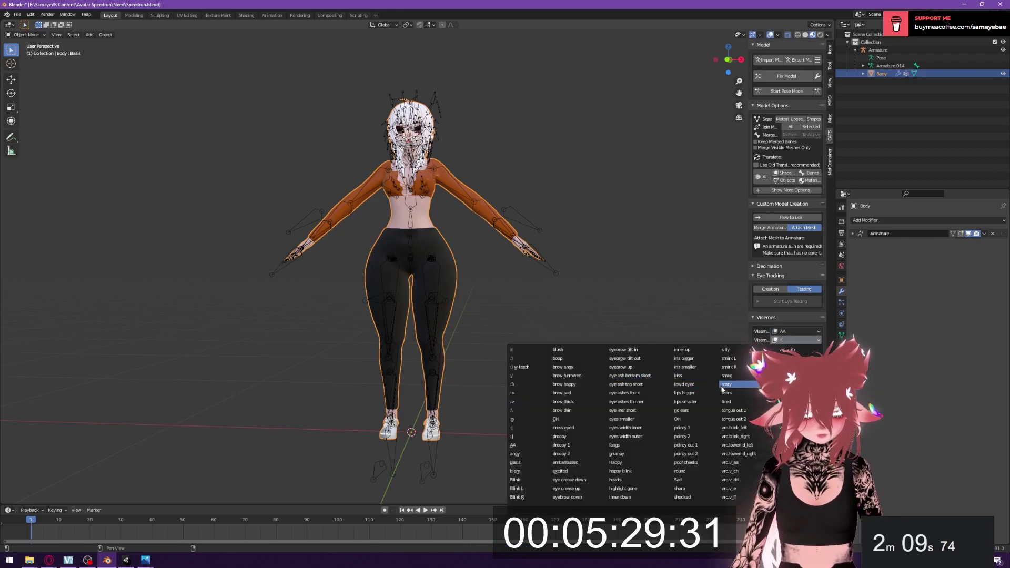
click(677, 419)
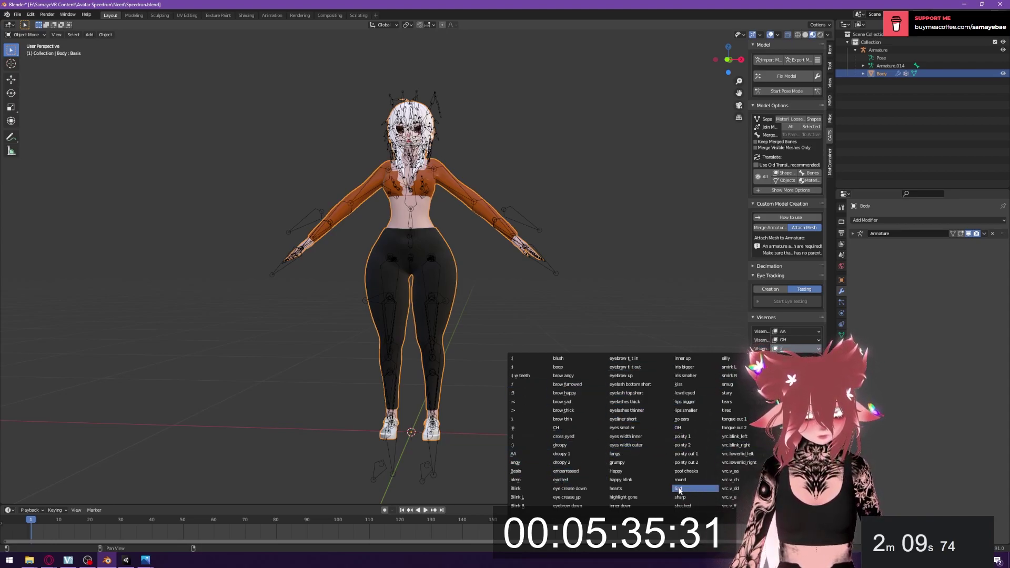
click(557, 428)
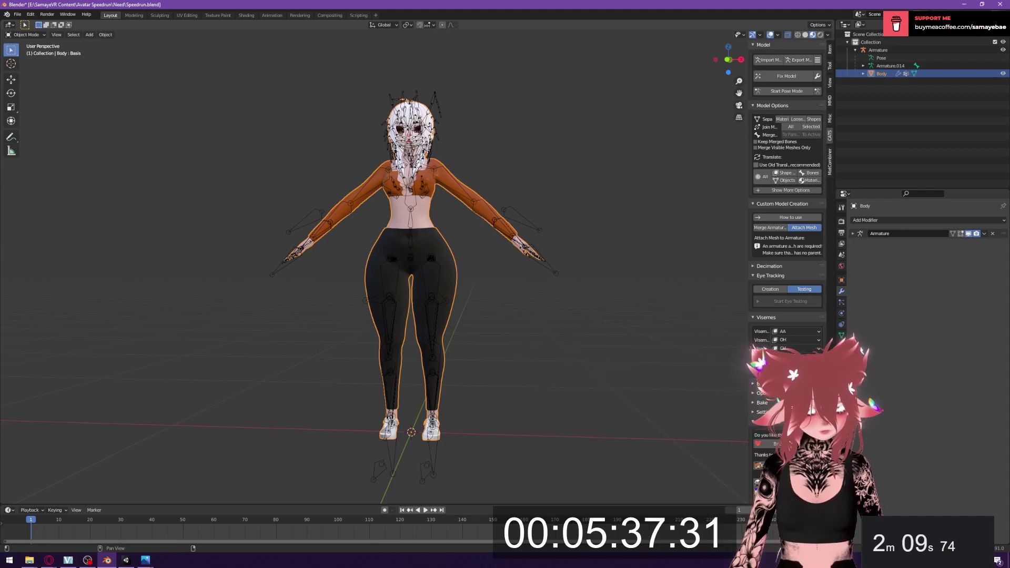
- Switch to Unity, import Poi.Toon.7.3.50.and.8.0.426.unitypackage from the Need folder into the project, and return to Blender
key(alt+Tab)
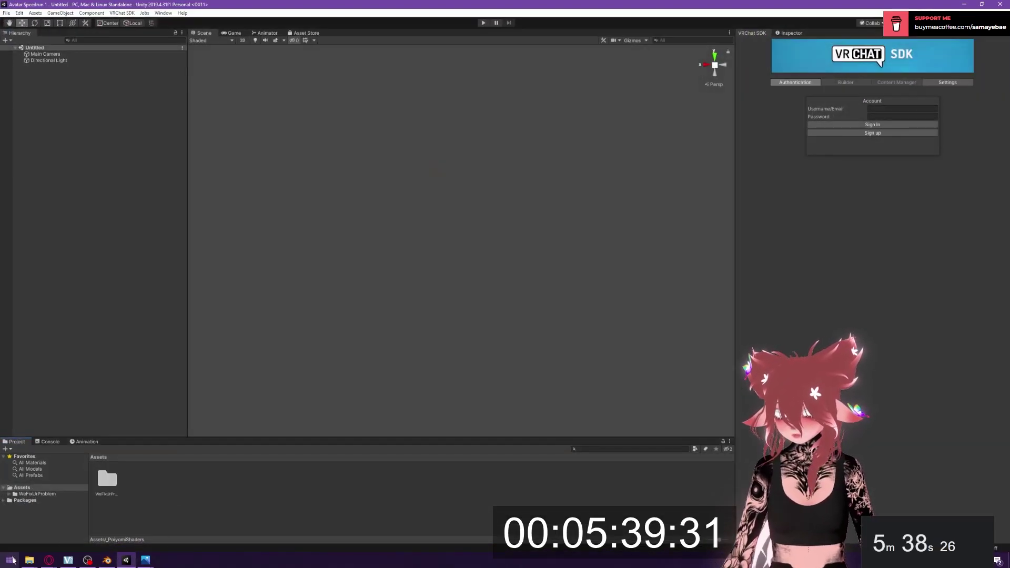
click(29, 560)
click(52, 532)
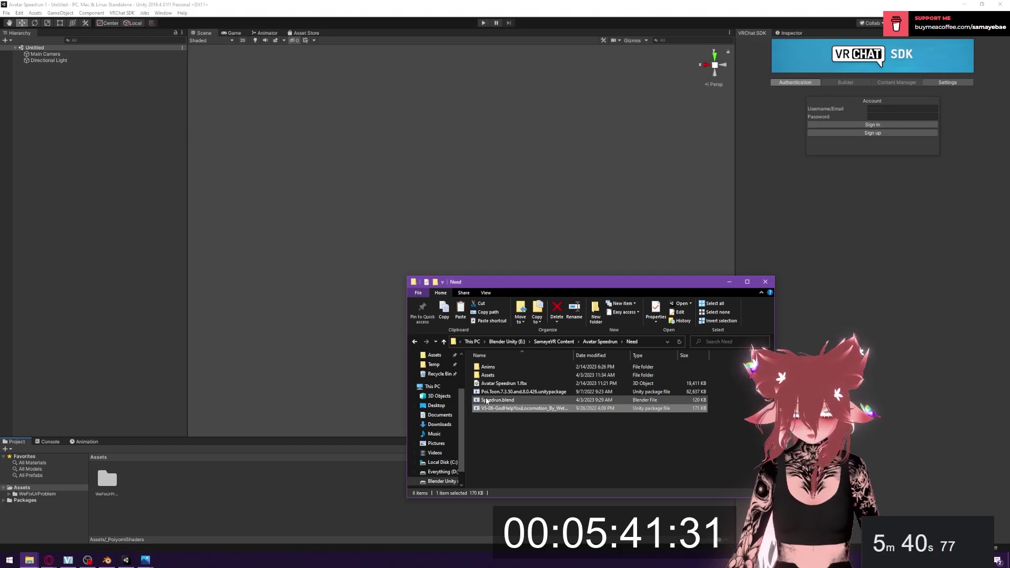
double_click(507, 408)
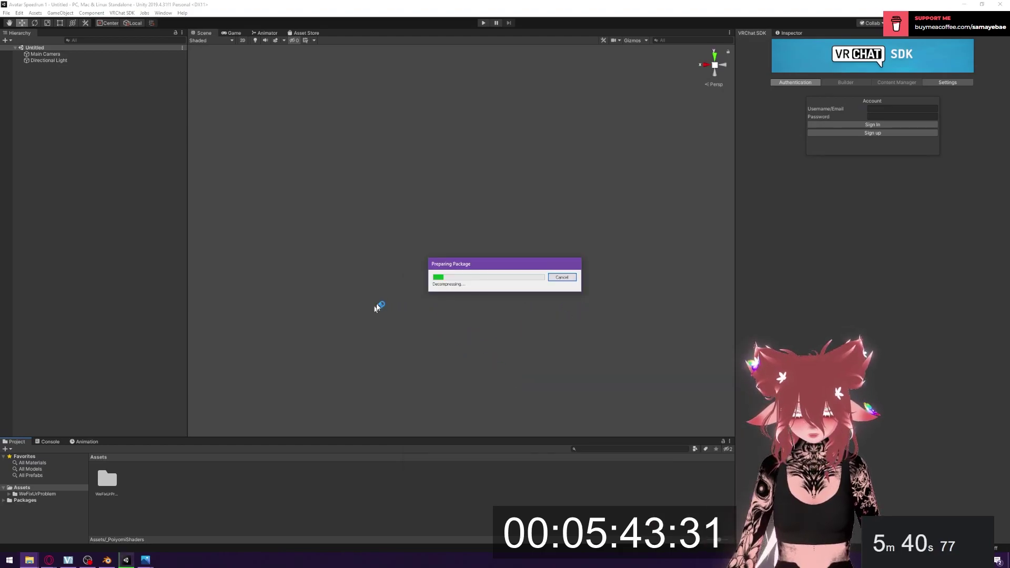
click(127, 222)
key(alt+Tab)
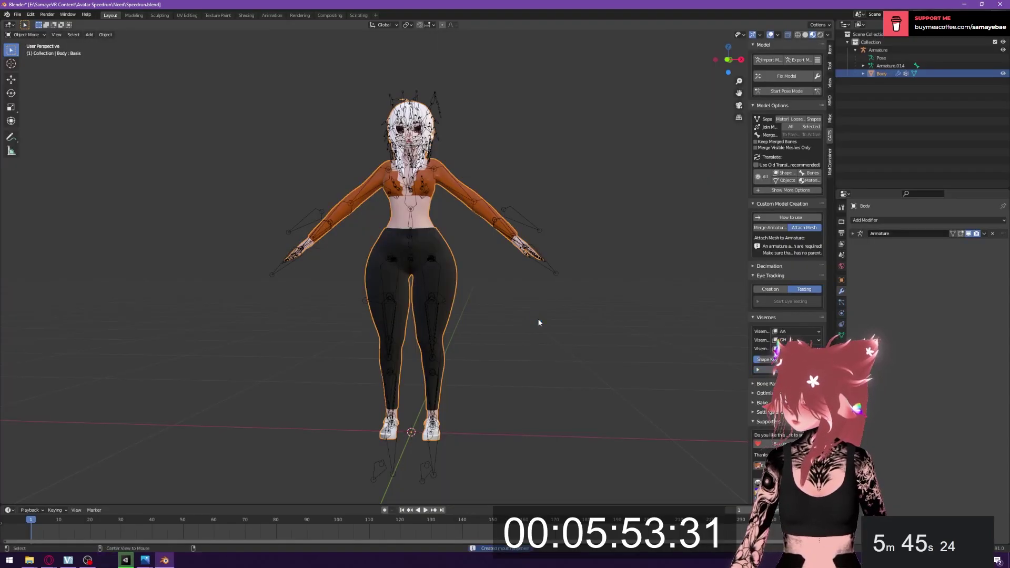
key(Left)
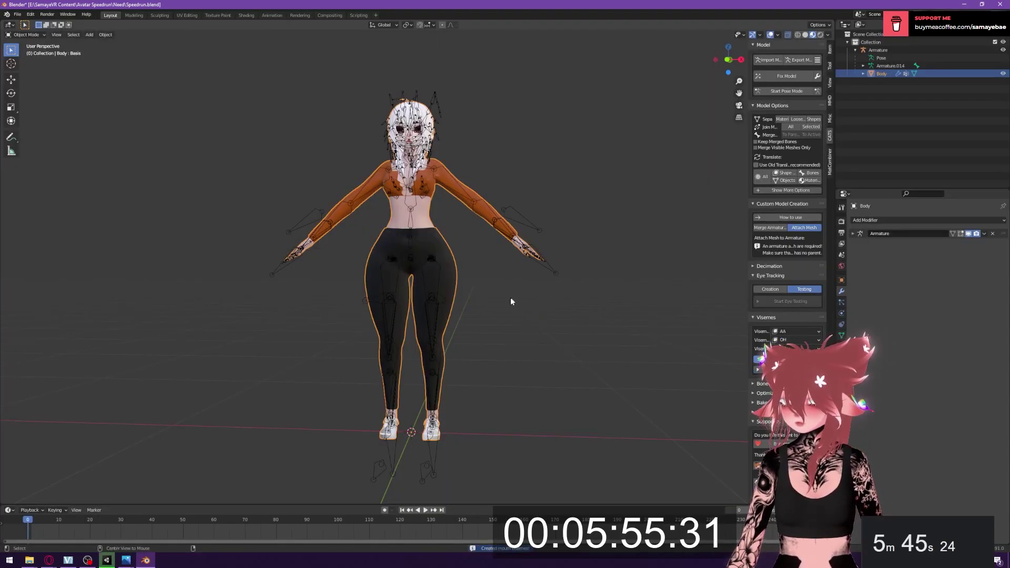
key(Left)
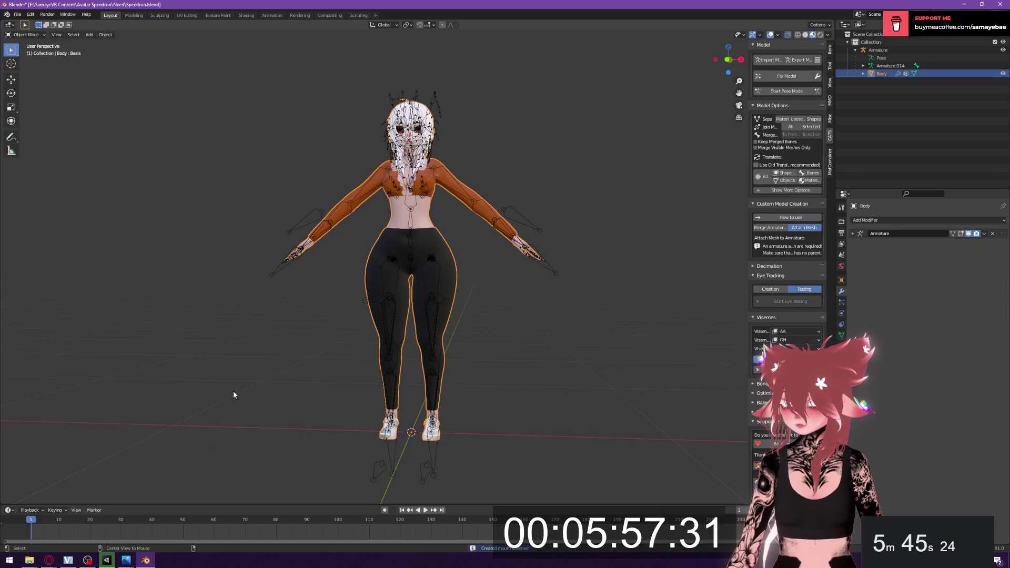
key(ctrl+KP_3)
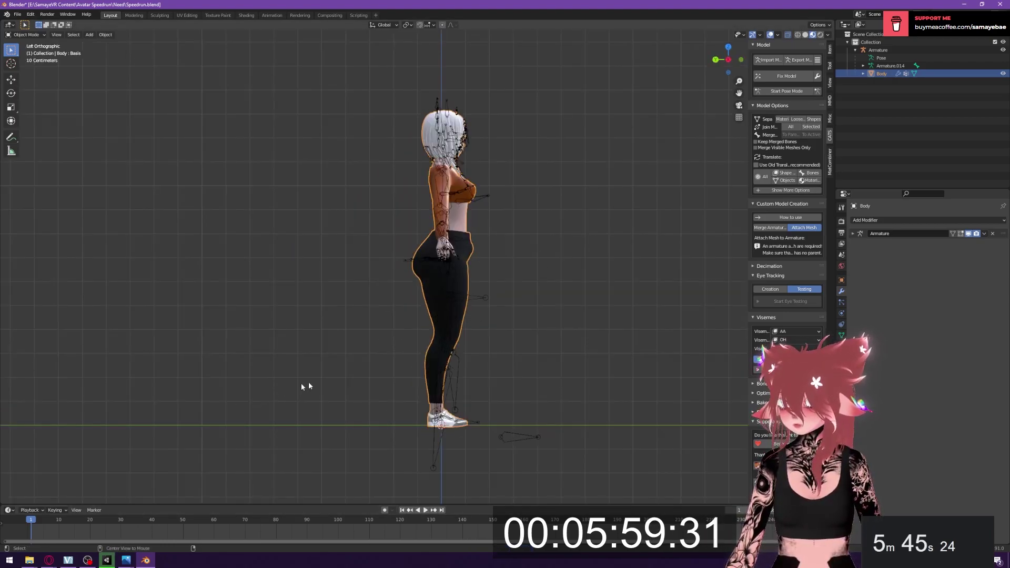
key(KP_1)
click(49, 560)
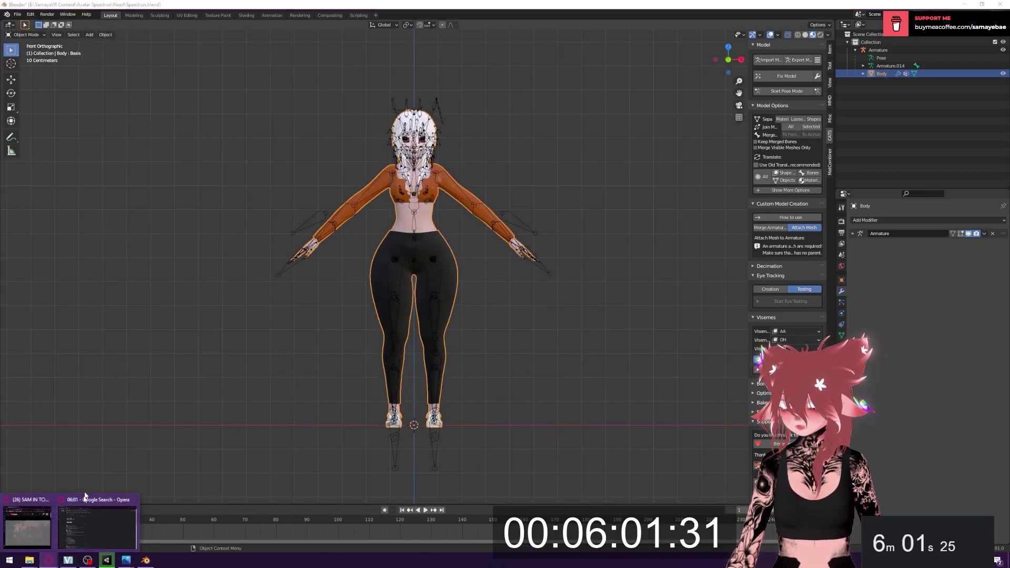
click(91, 513)
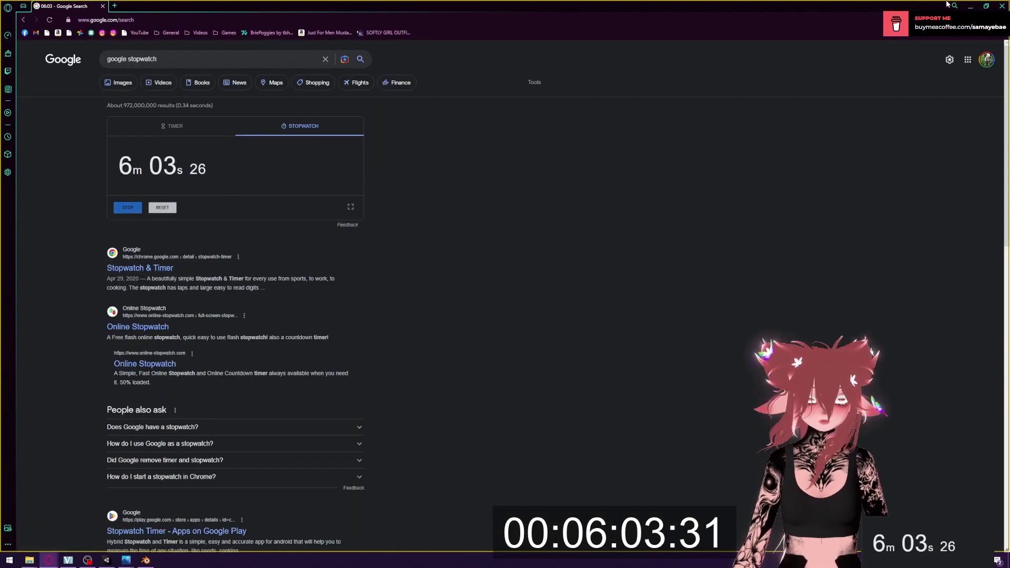
click(970, 6)
- Export the avatar model with CATS, choosing to continue the export without decimating or reducing the materials
scroll(547, 248, up, 4)
shift+middle_drag(579, 184, 540, 240)
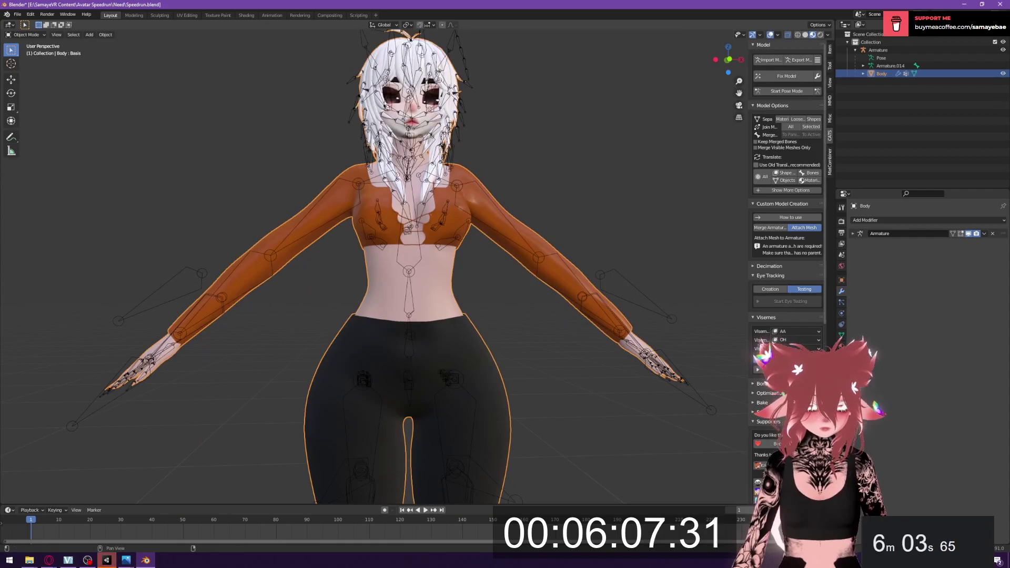
click(798, 60)
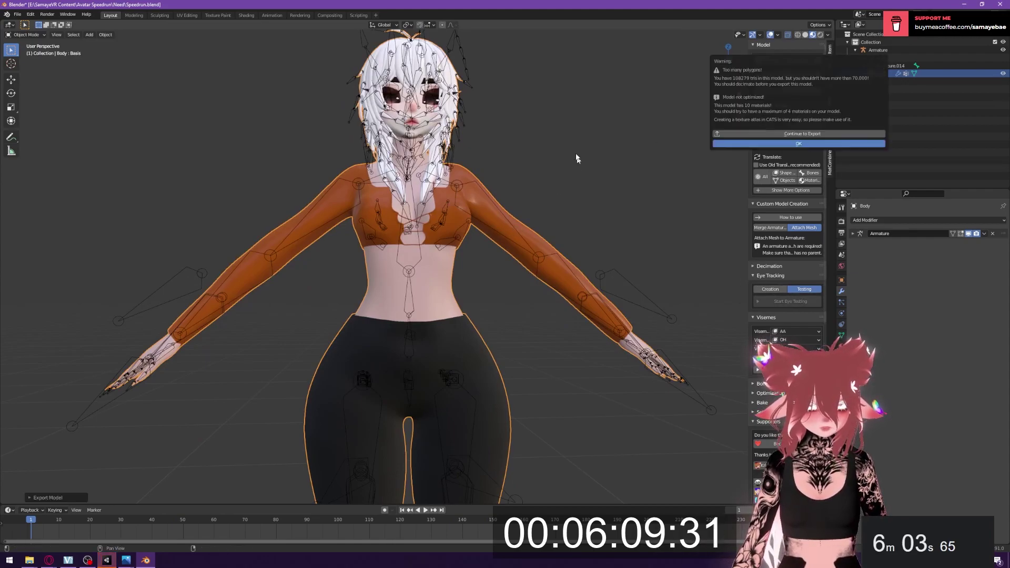
click(825, 134)
click(774, 50)
click(764, 104)
click(712, 443)
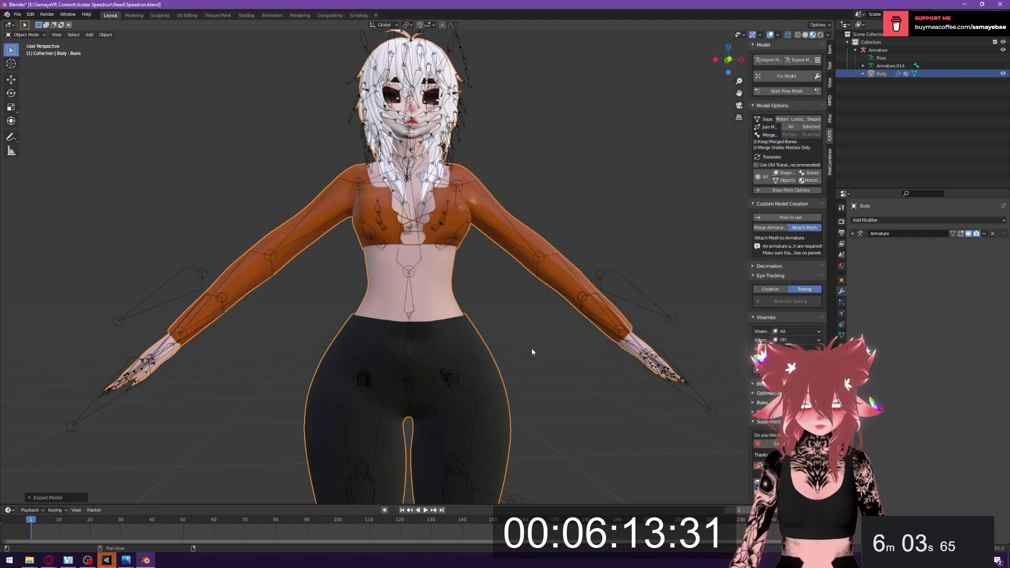
- Switch to Unity and import all animation files and the FX controller from the Anims folder, plus Speedrun.fbx from the Need folder, into Assets
key(alt+Tab)
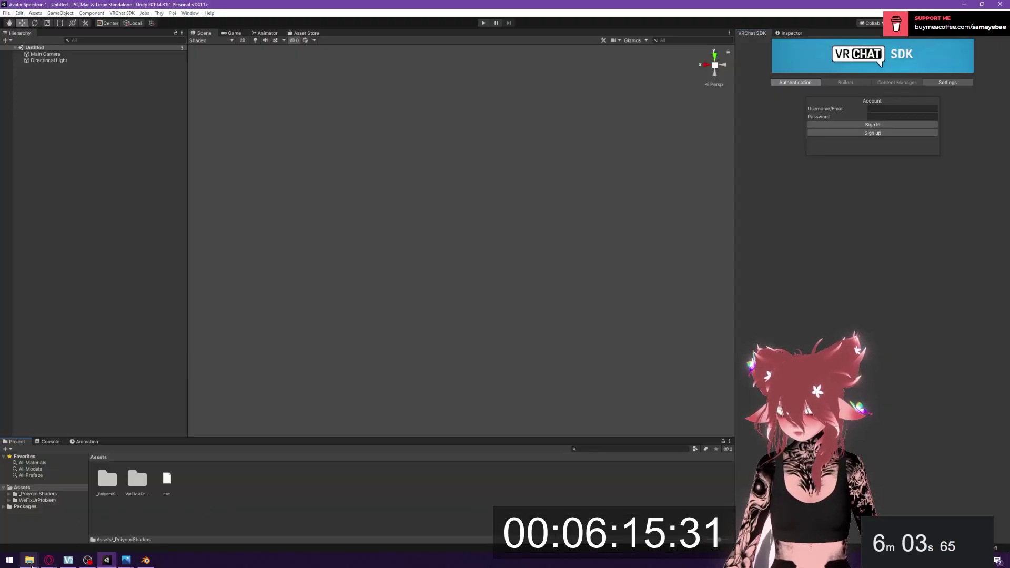
mouse_move(29, 561)
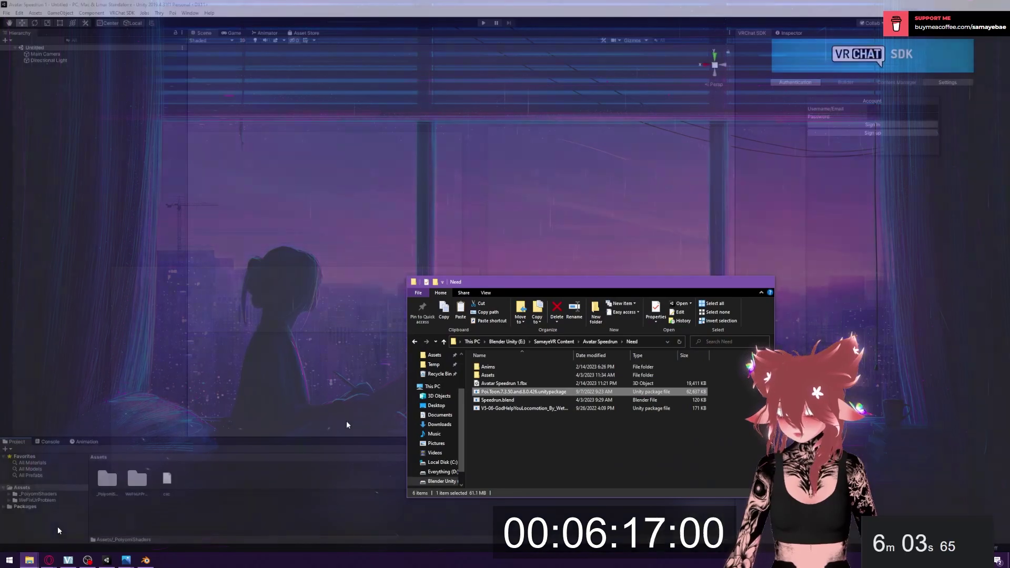
click(117, 523)
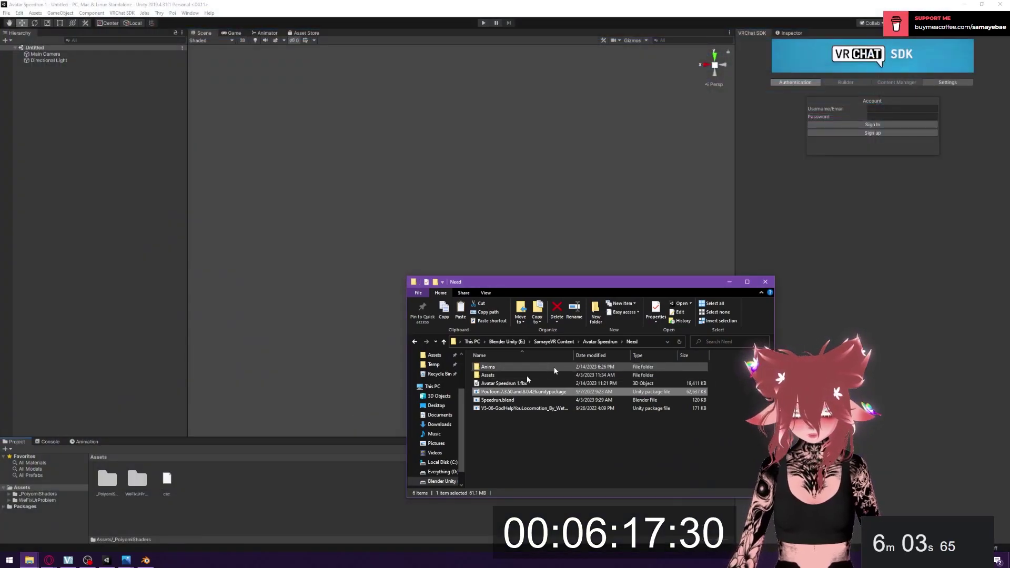
double_click(520, 375)
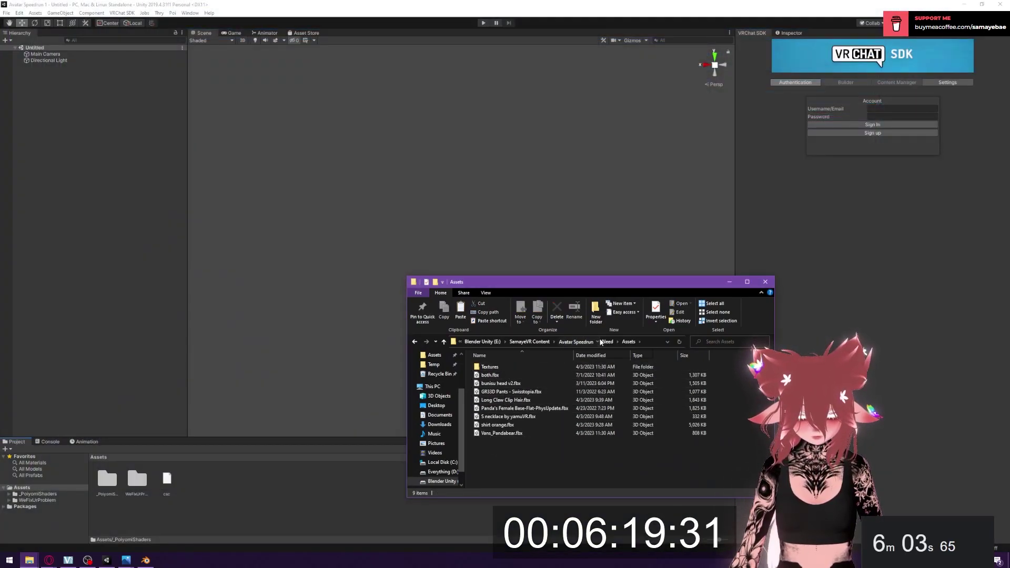
click(604, 342)
double_click(492, 367)
drag(497, 455, 505, 354)
drag(492, 408, 255, 451)
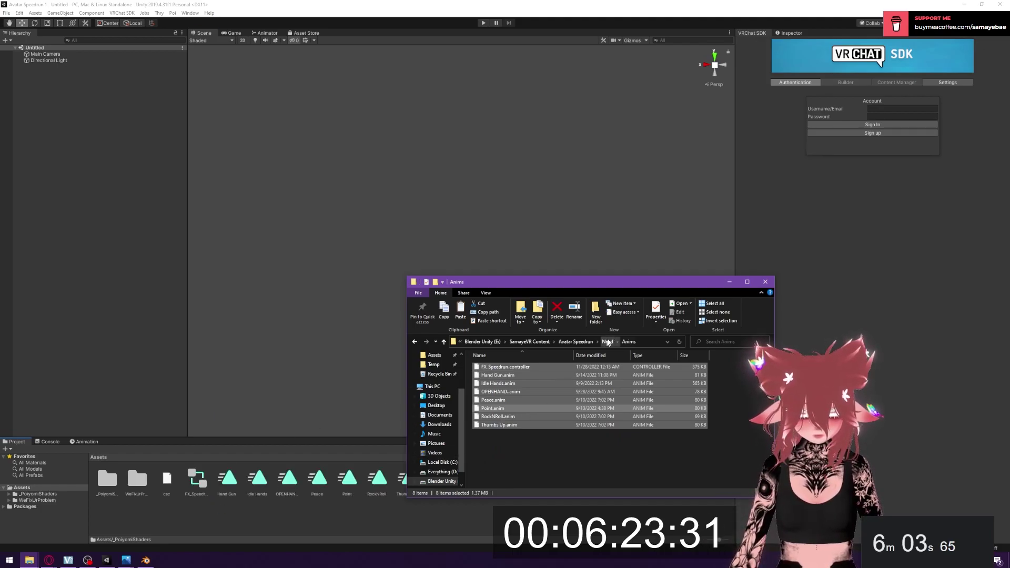
click(606, 342)
drag(494, 408, 329, 517)
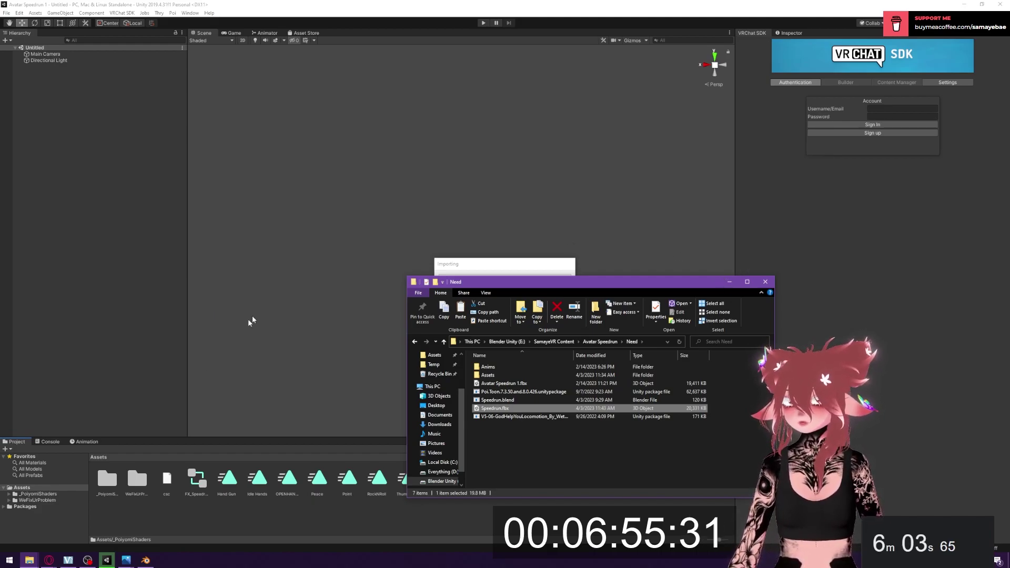
click(49, 560)
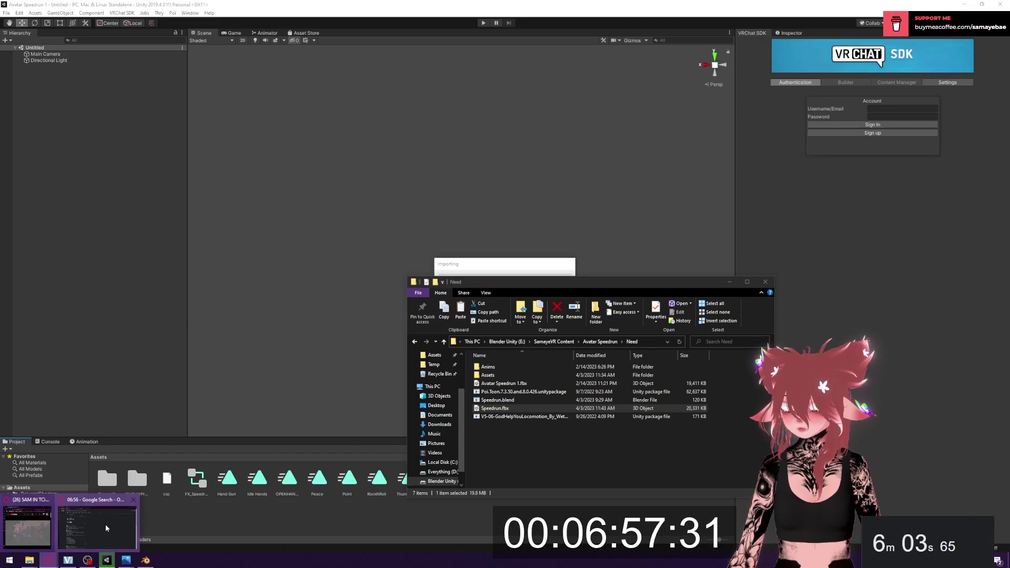
click(106, 529)
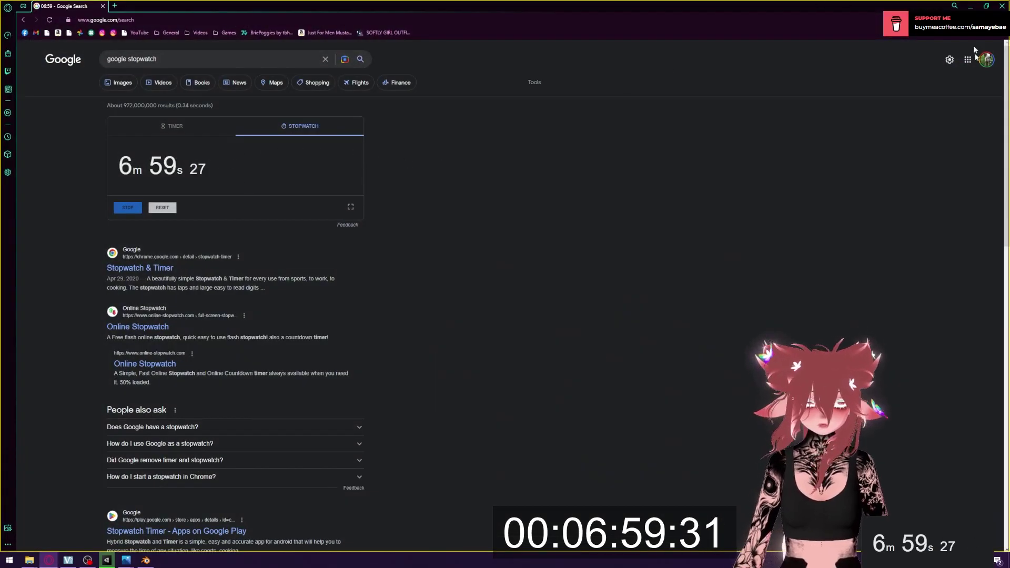
key(alt+Tab)
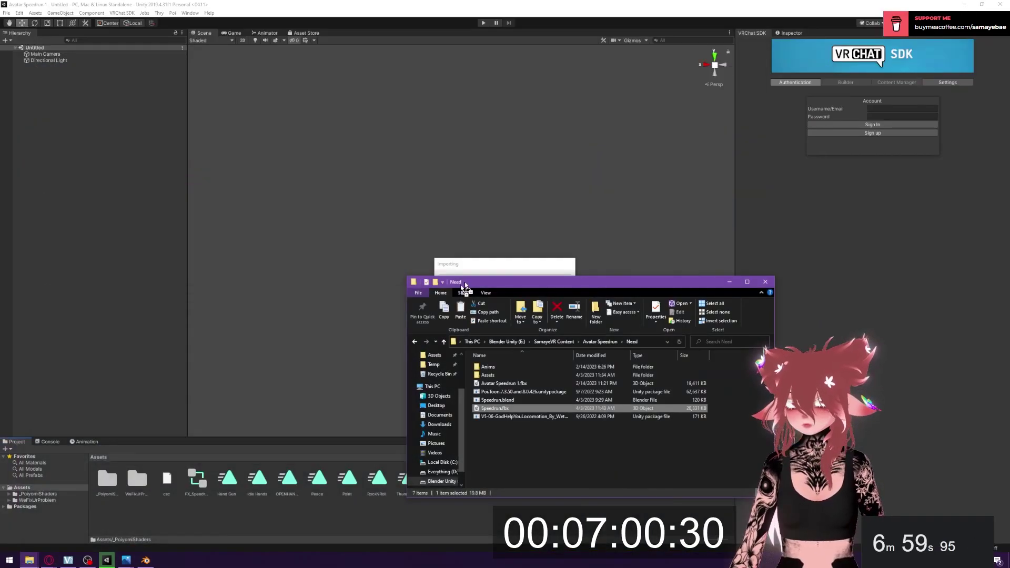
click(49, 561)
click(105, 528)
drag(220, 10, 935, 354)
click(447, 3)
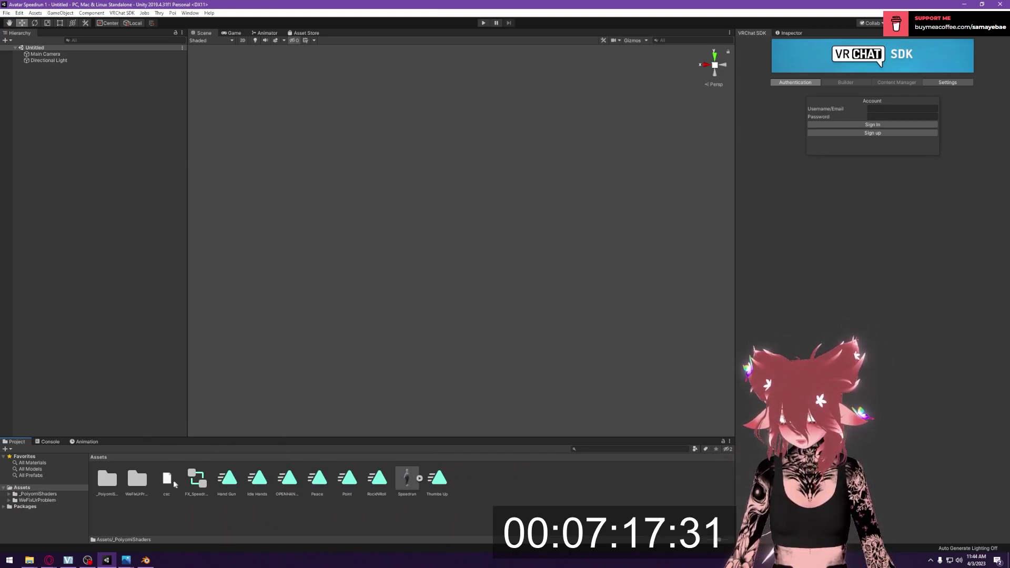
- Set the rig animation type of the Speedrun model to Humanoid and apply the import settings
click(788, 33)
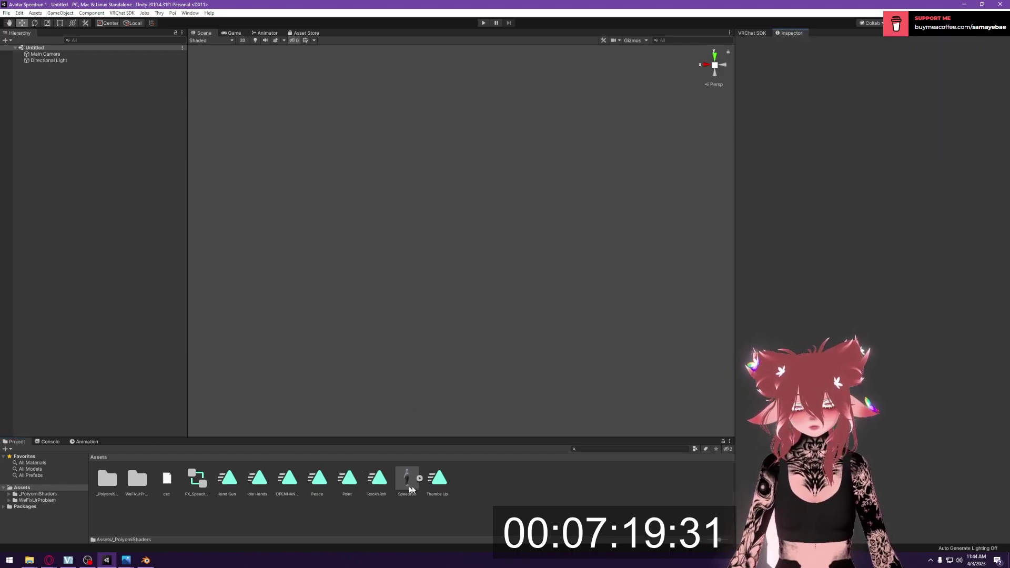
click(412, 488)
click(894, 75)
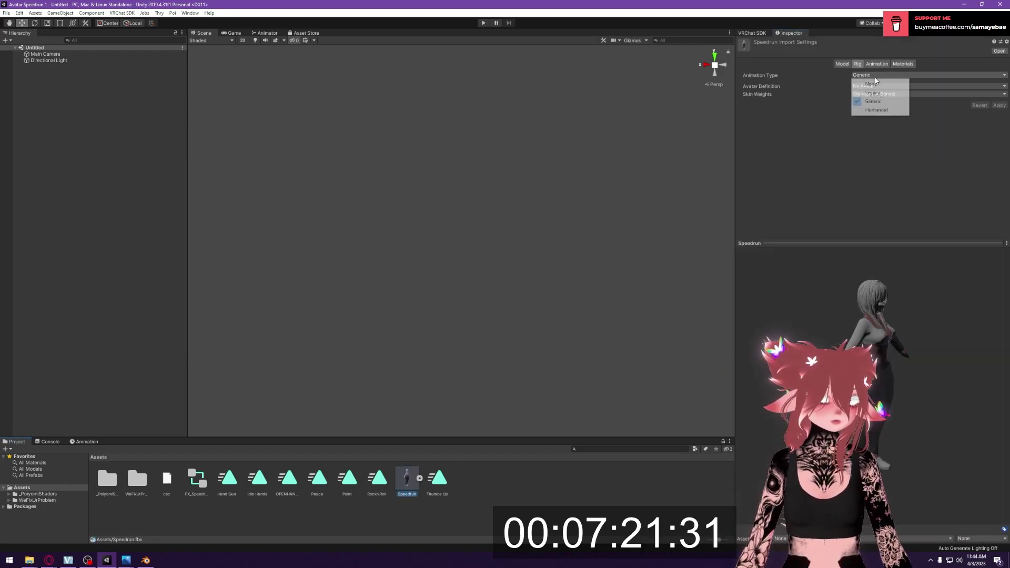
click(888, 111)
click(999, 132)
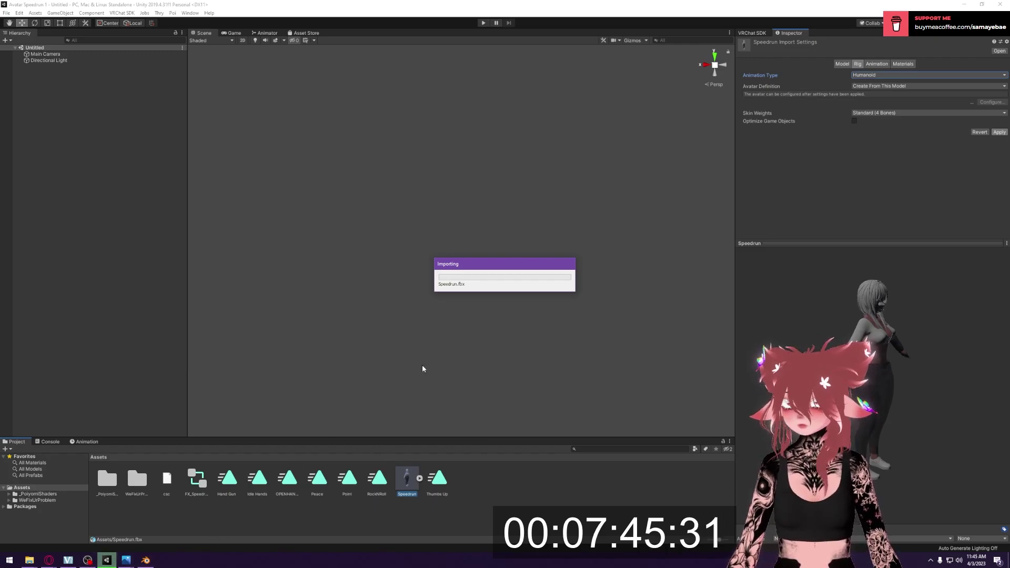
- Switch to Blender and quit it, saving the changes to the Speedrun file
click(145, 560)
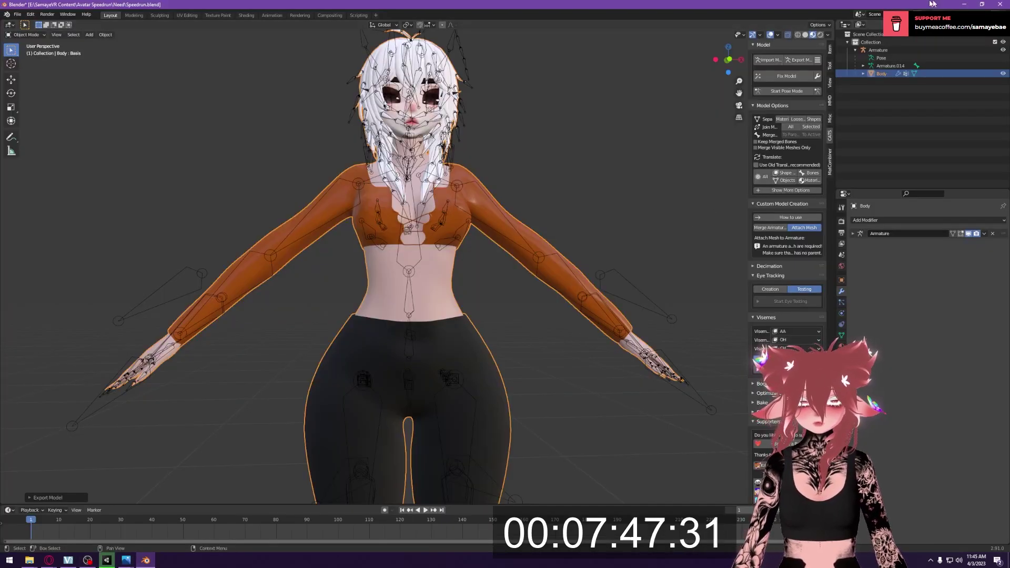
key(ctrl+q)
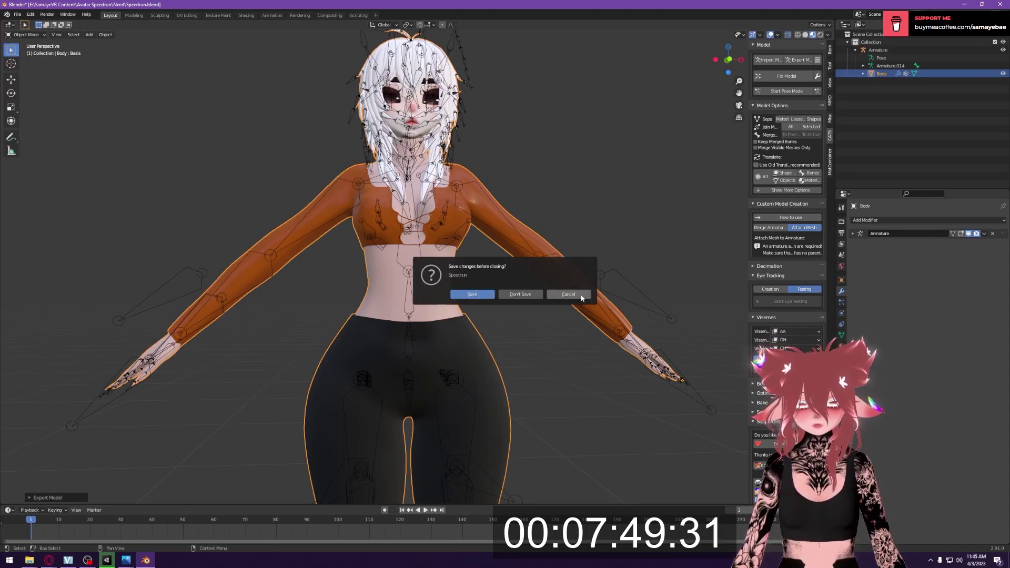
click(481, 295)
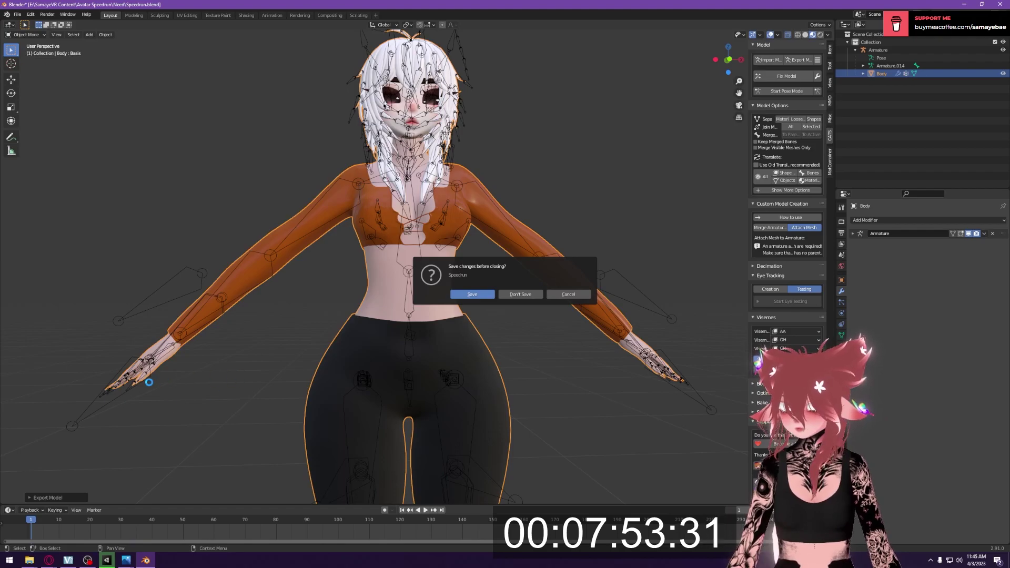
click(87, 560)
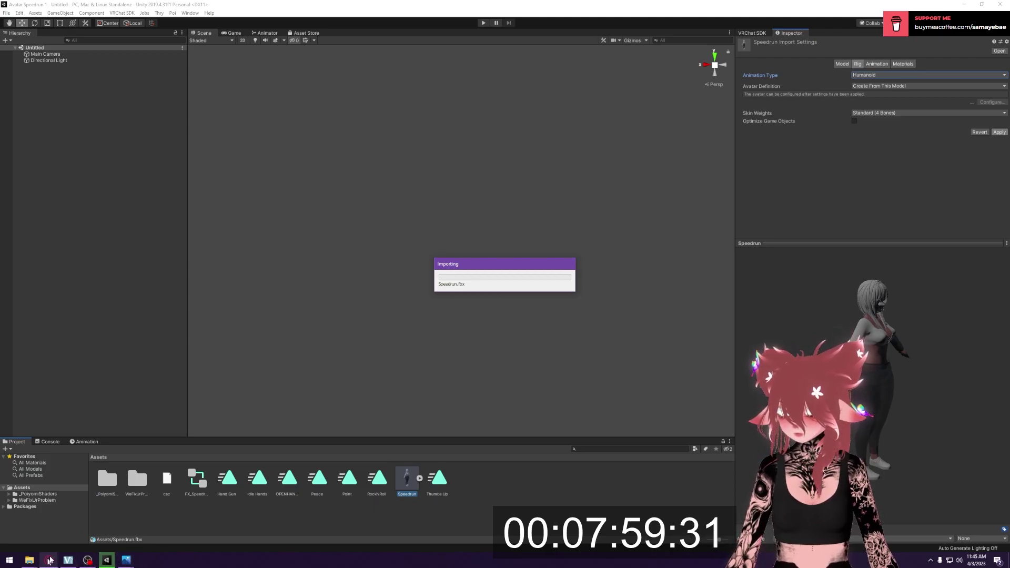
mouse_move(49, 560)
click(99, 524)
drag(927, 346, 427, 155)
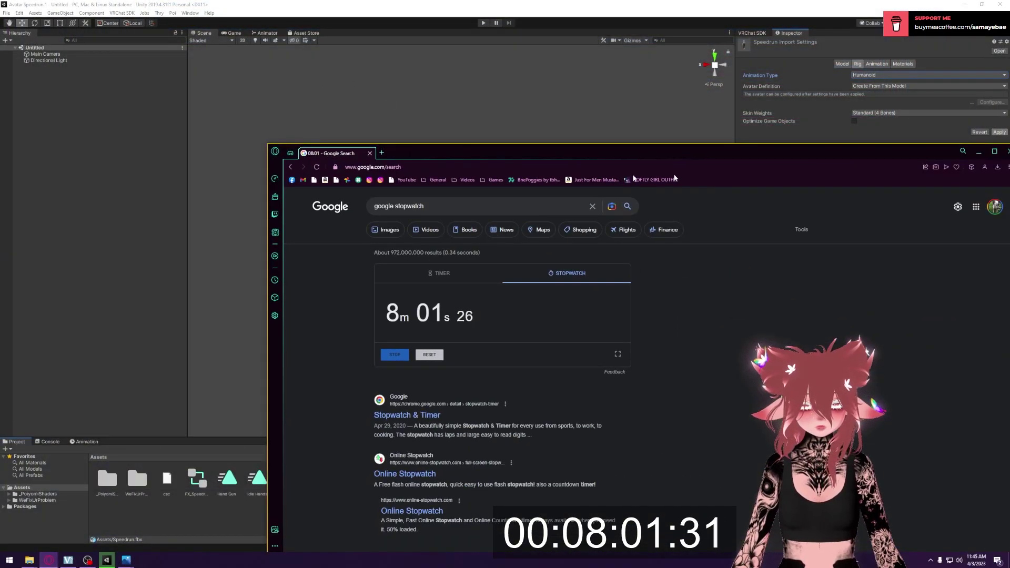
double_click(970, 149)
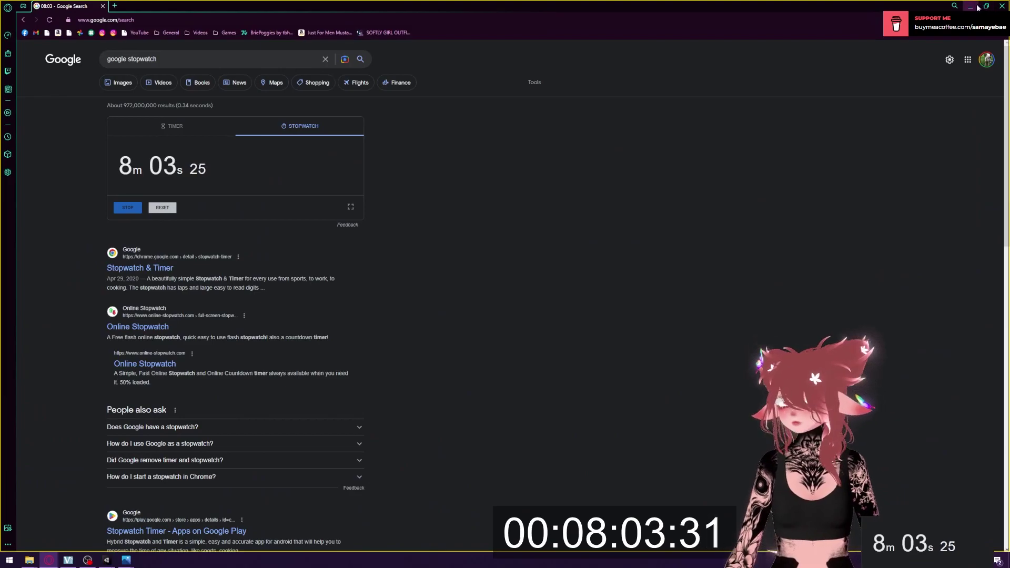
click(973, 6)
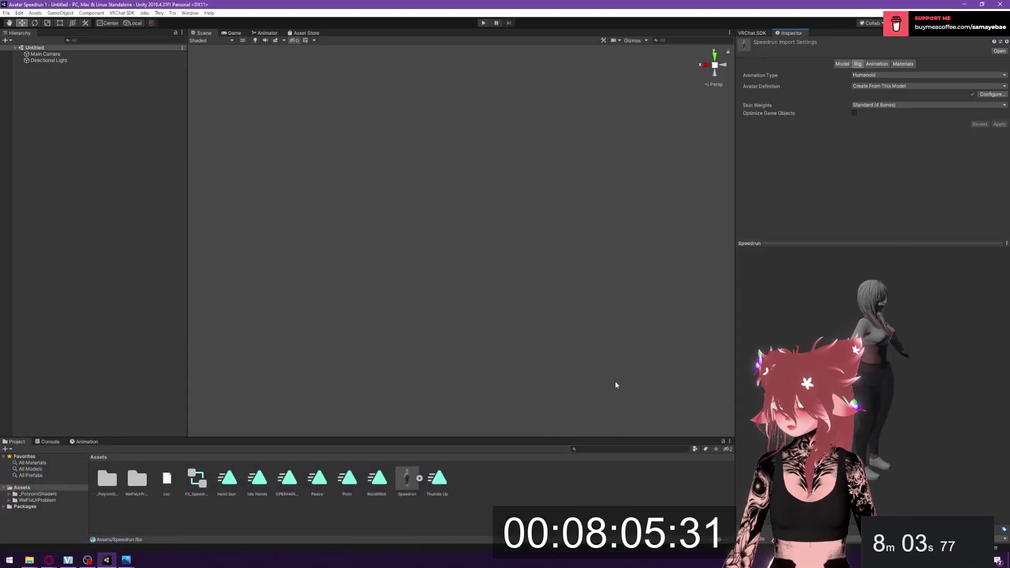
- Configure the humanoid avatar by assigning the Chest bone to the chest slot and setting Jaw to None, and apply the mapping
click(995, 94)
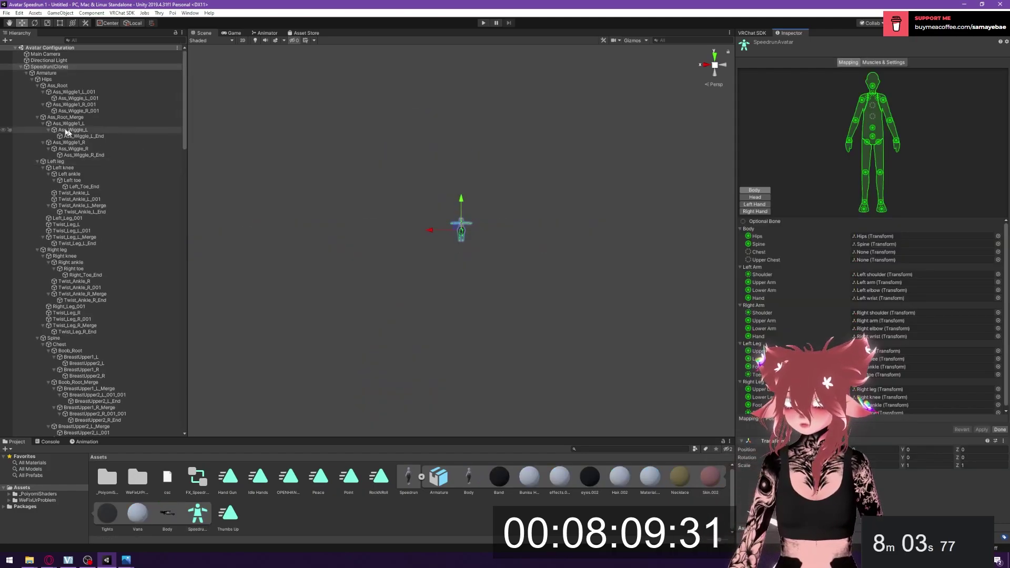
drag(59, 344, 876, 252)
click(755, 197)
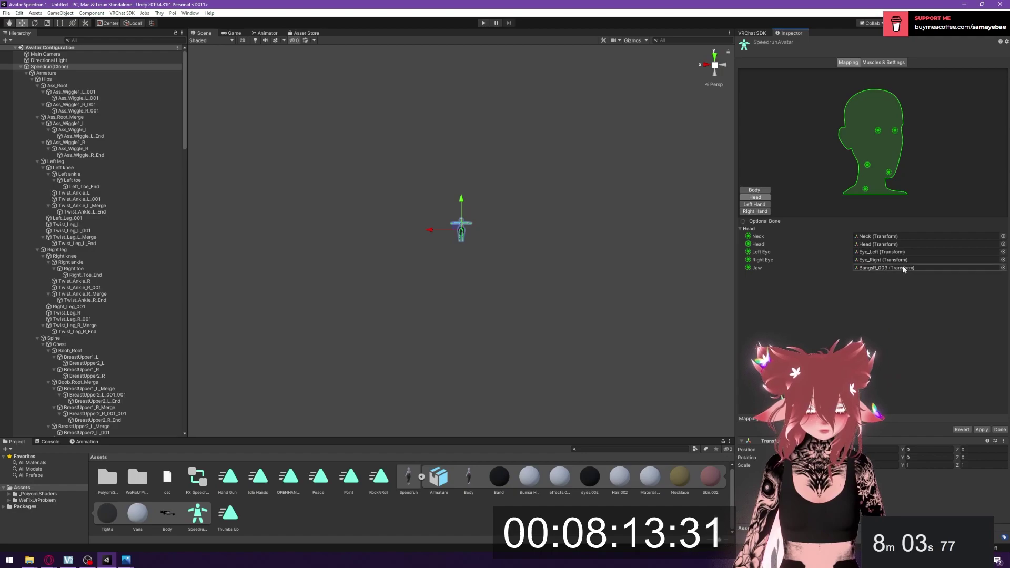
click(904, 266)
click(982, 429)
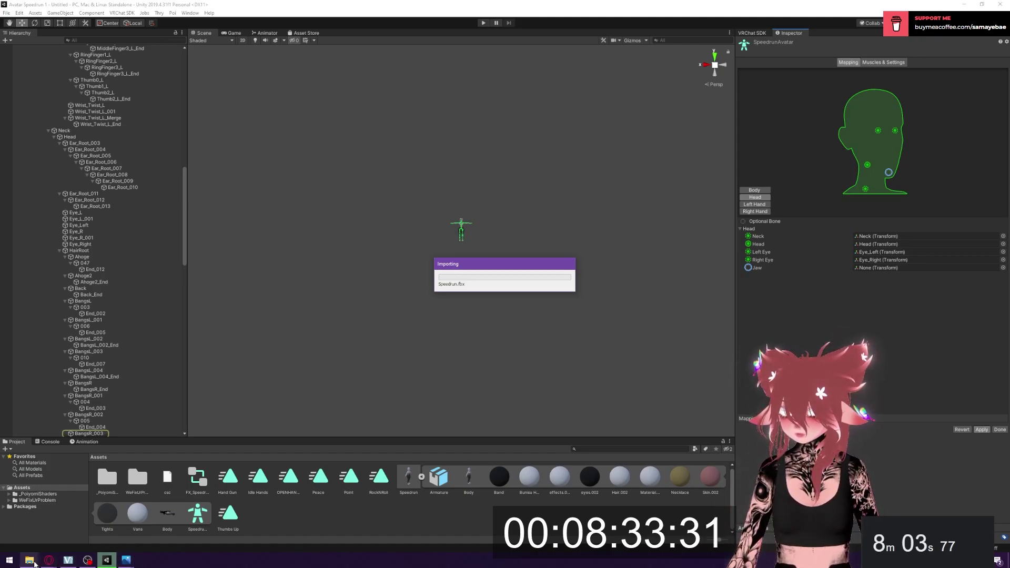
mouse_move(124, 561)
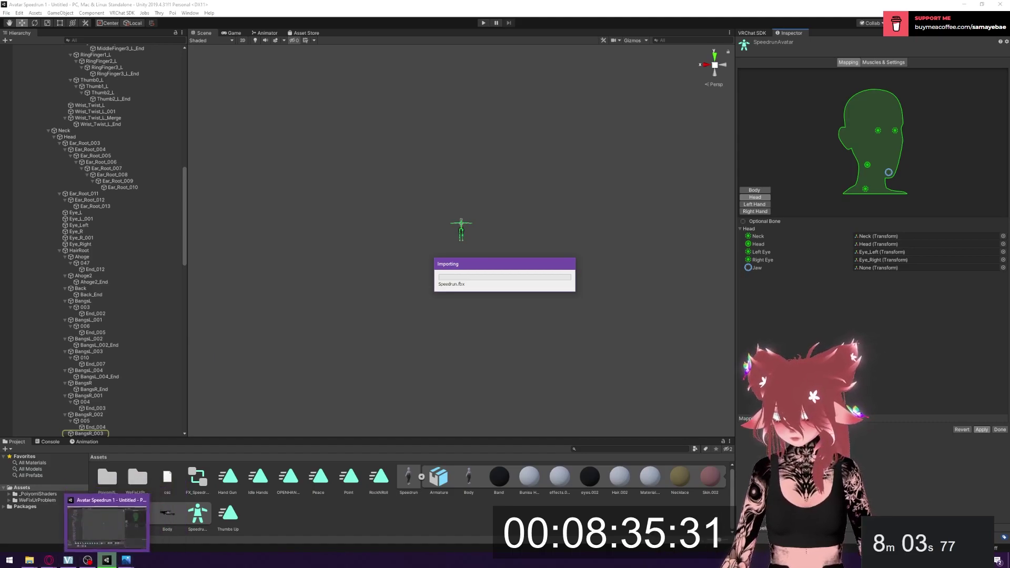
click(179, 497)
drag(281, 143, 0, 231)
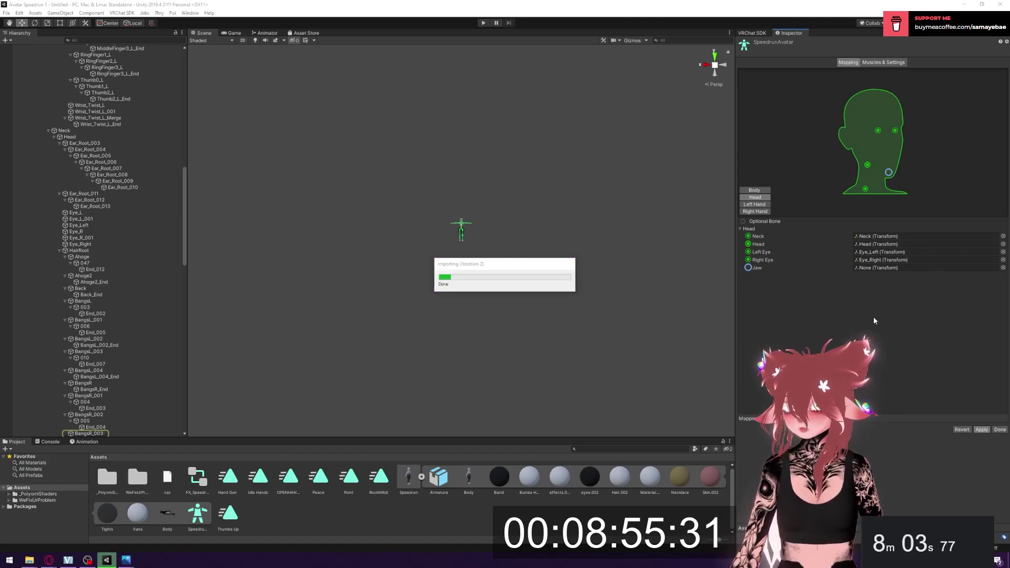
click(999, 430)
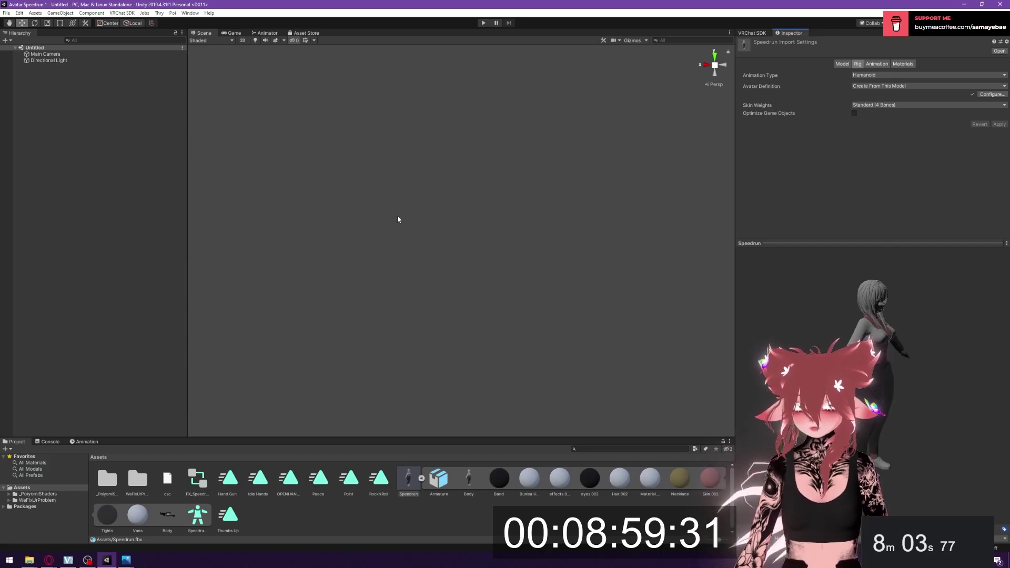
- Place the Speedrun model in the scene and frame it from the front
drag(410, 479, 111, 300)
scroll(495, 221, up, 15)
middle_drag(516, 217, 561, 286)
scroll(565, 288, down, 6)
click(578, 312)
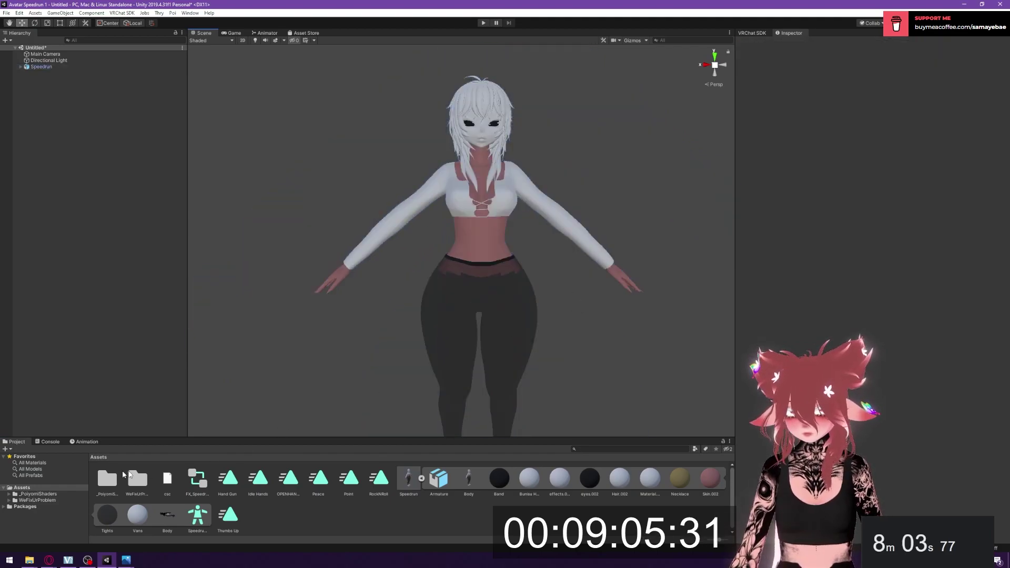
- Import all files from the Textures folder inside the Need folder's Assets into the Unity project
right_click(310, 505)
key(Escape)
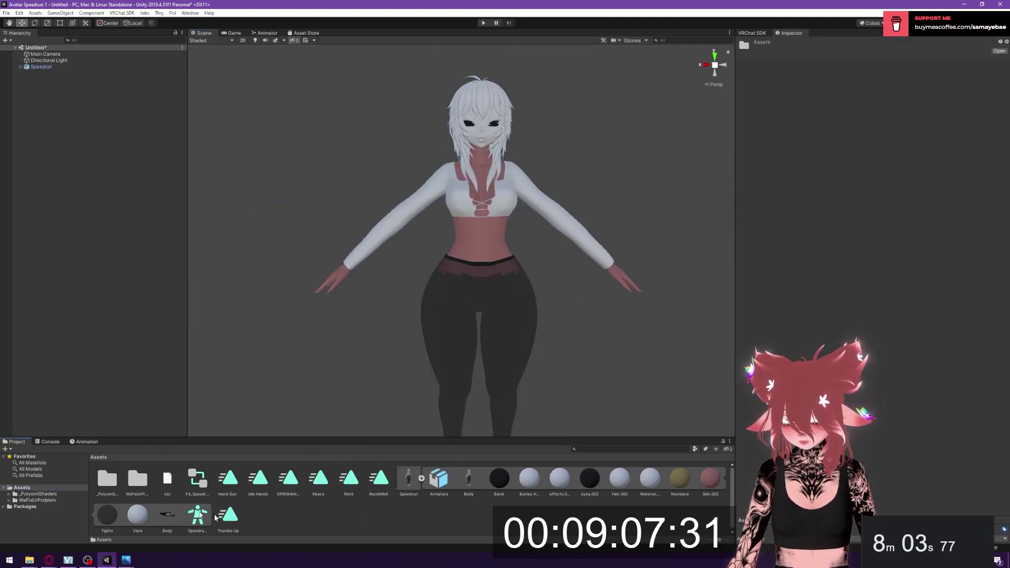
click(29, 560)
click(104, 530)
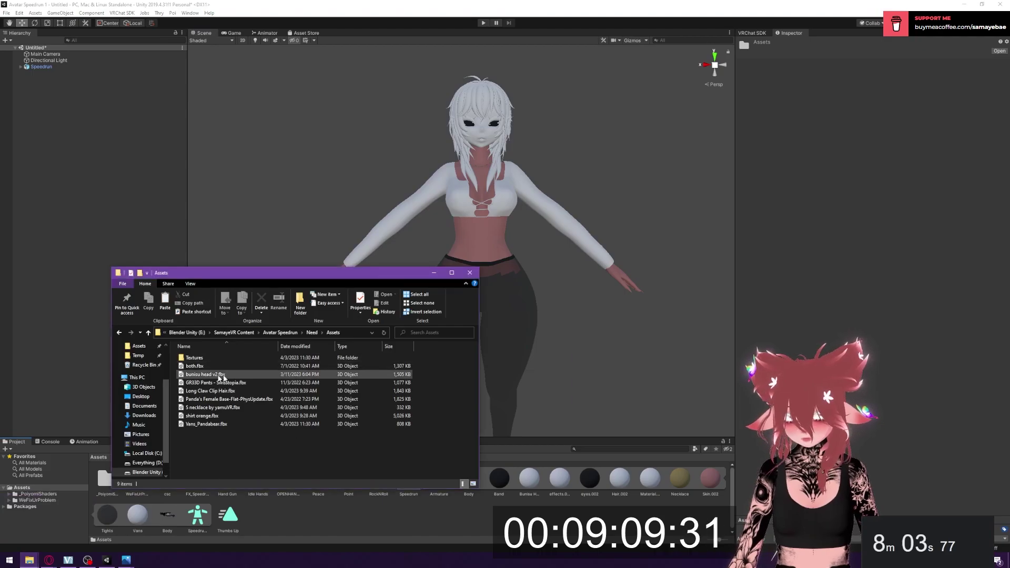
double_click(208, 360)
drag(460, 462, 193, 372)
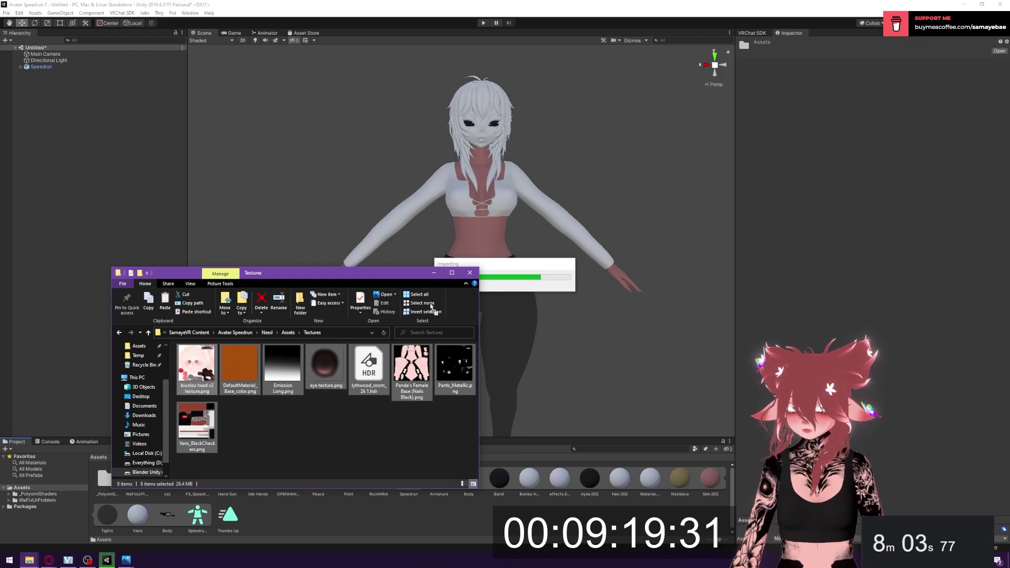
click(49, 560)
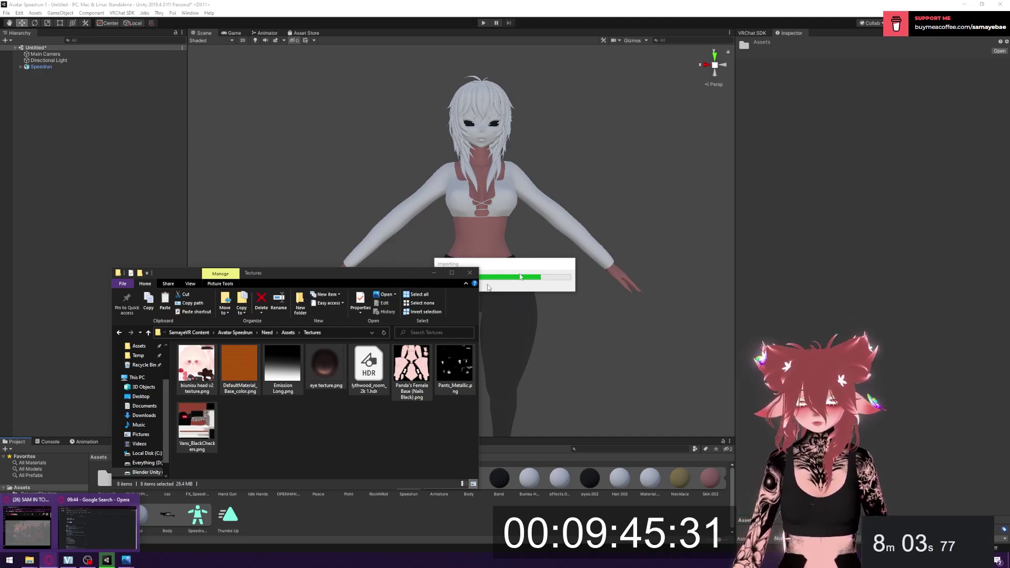
drag(468, 302, 381, 364)
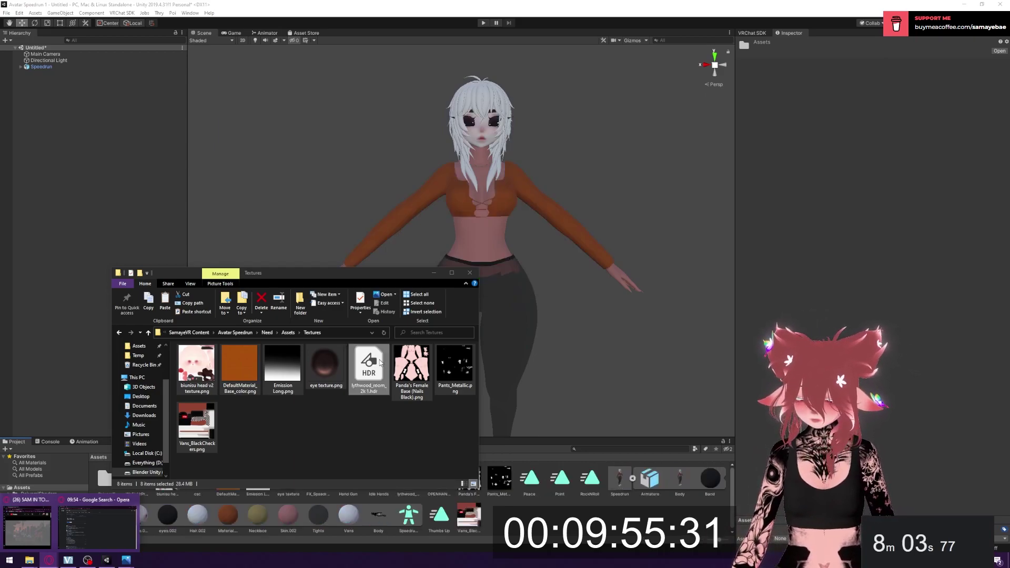
click(518, 493)
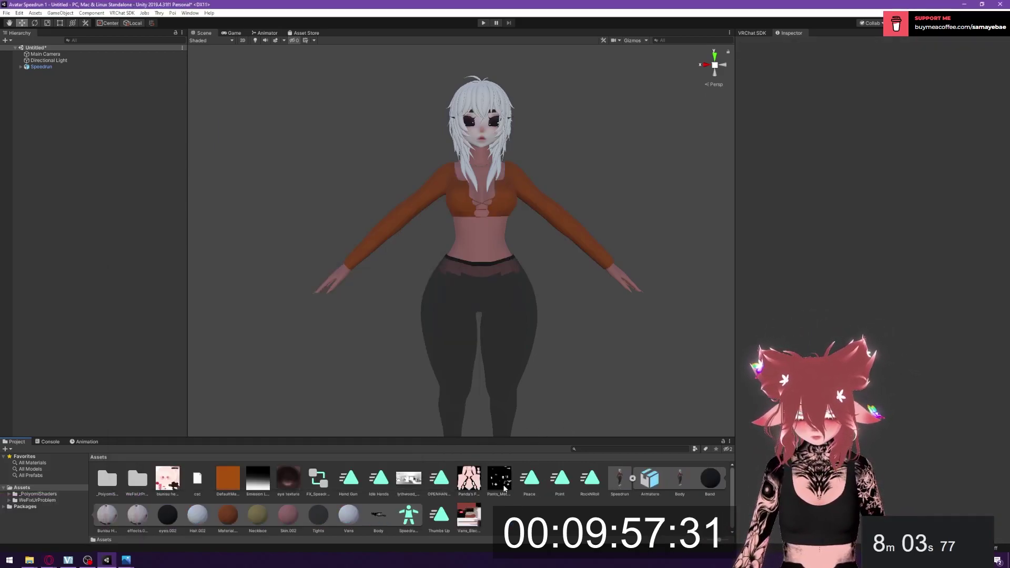
- Try to apply the Panda's Female Base texture to the avatar's bare midriff, and undo the last texture assignment
drag(473, 481, 477, 237)
scroll(494, 221, up, 5)
right_drag(494, 221, 399, 362)
drag(468, 479, 312, 254)
click(308, 254)
drag(477, 475, 360, 286)
key(ctrl+z)
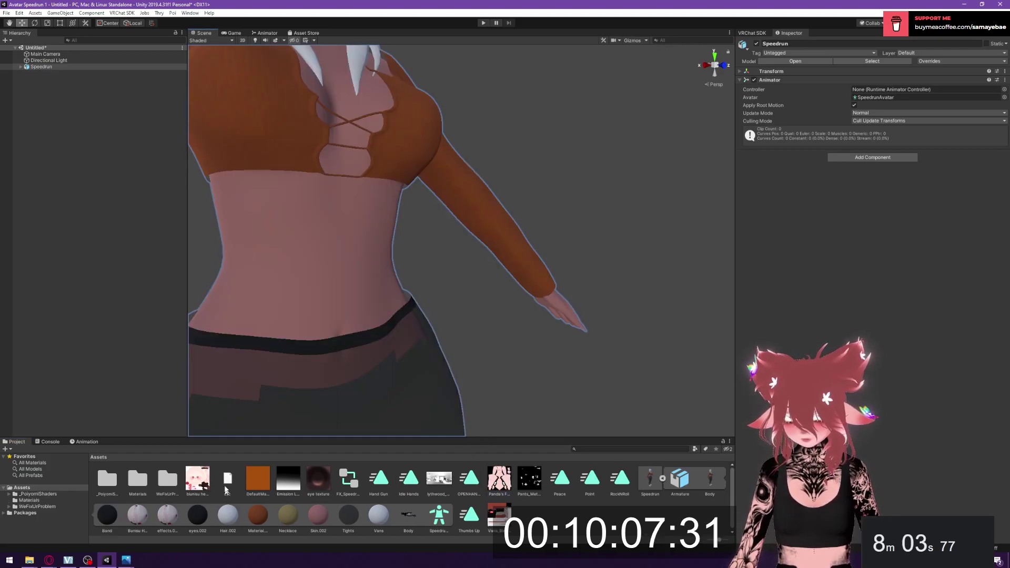
- Try applying the eye texture and the head texture directly onto the avatar's body, undoing each assignment
right_drag(521, 284, 451, 467)
drag(321, 482, 252, 308)
key(ctrl+z)
drag(202, 476, 253, 411)
key(ctrl+z)
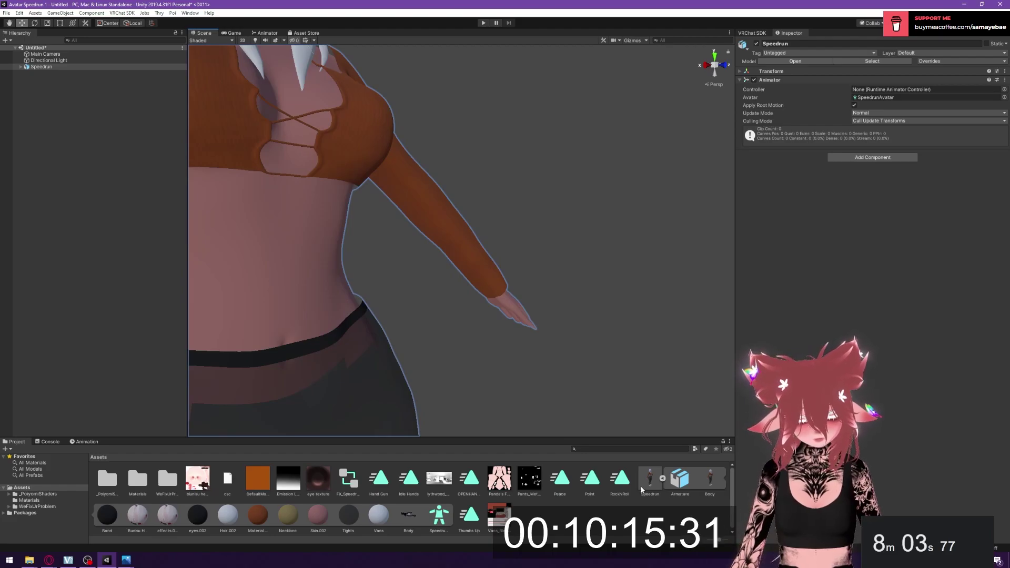
- Generate materials from the Vans and DefaultMaterial_Base_color textures by applying each to the avatar, undoing each assignment on the model
drag(499, 514, 337, 305)
key(ctrl+z)
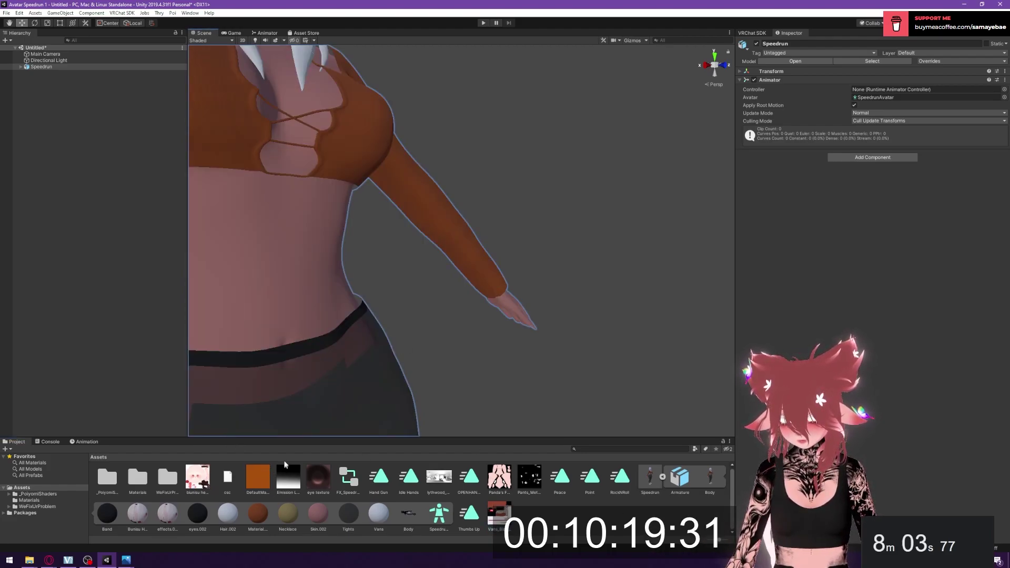
right_drag(284, 469, 279, 425)
drag(258, 484, 377, 349)
key(ctrl+z)
right_drag(377, 349, 225, 501)
mouse_move(414, 373)
right_down()
mouse_move(431, 399)
mouse_move(414, 379)
right_up()
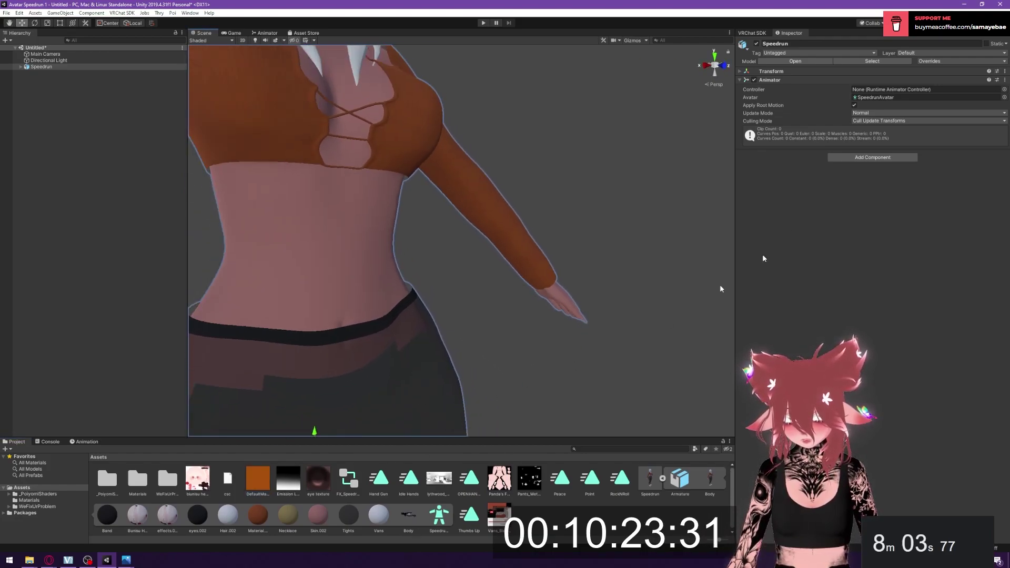
- Switch all seven materials in the Materials folder to the Poiyomi 8.0 Toon shader
click(29, 499)
click(167, 479)
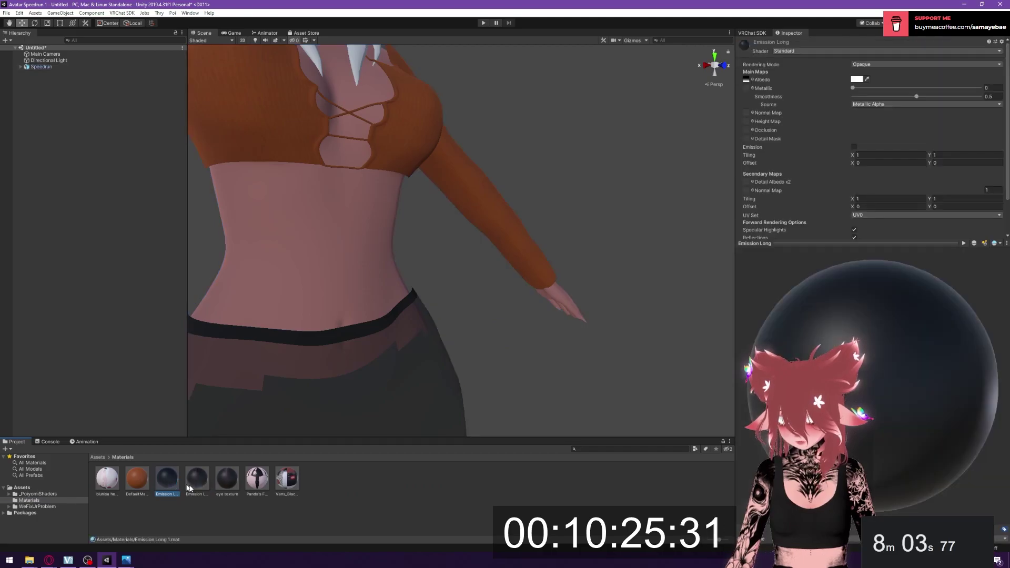
shift+click(107, 479)
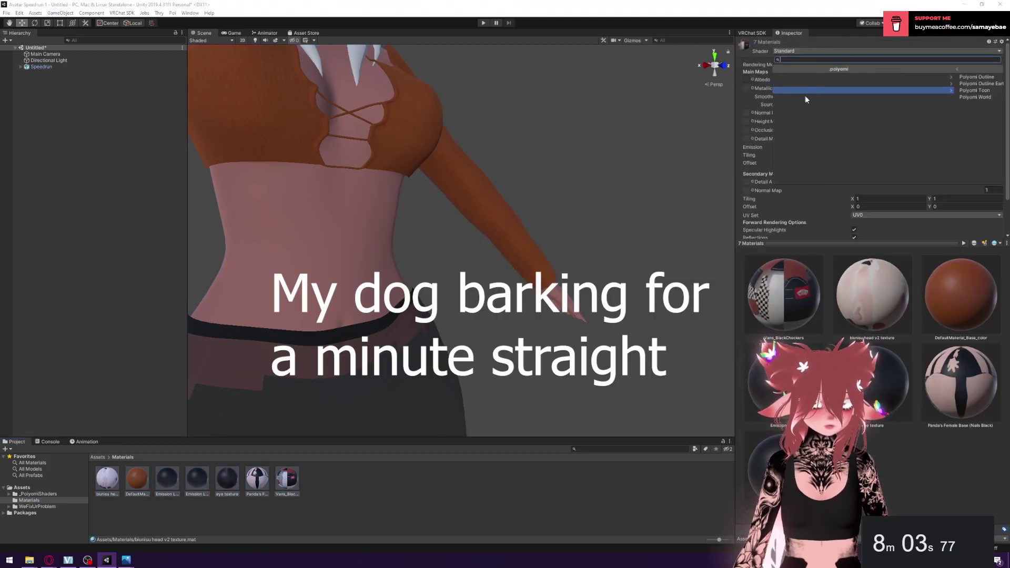
click(694, 174)
- Apply the Panda's Female Base material to the avatar's skin and the Emission Long gradient material to the hair
scroll(694, 173, down, 5)
drag(256, 479, 482, 237)
drag(197, 479, 476, 84)
- Replace the Emission Long material's main colour texture with the dark texture found by searching for "main"
click(196, 479)
click(767, 108)
click(766, 126)
text(main)
double_click(51, 245)
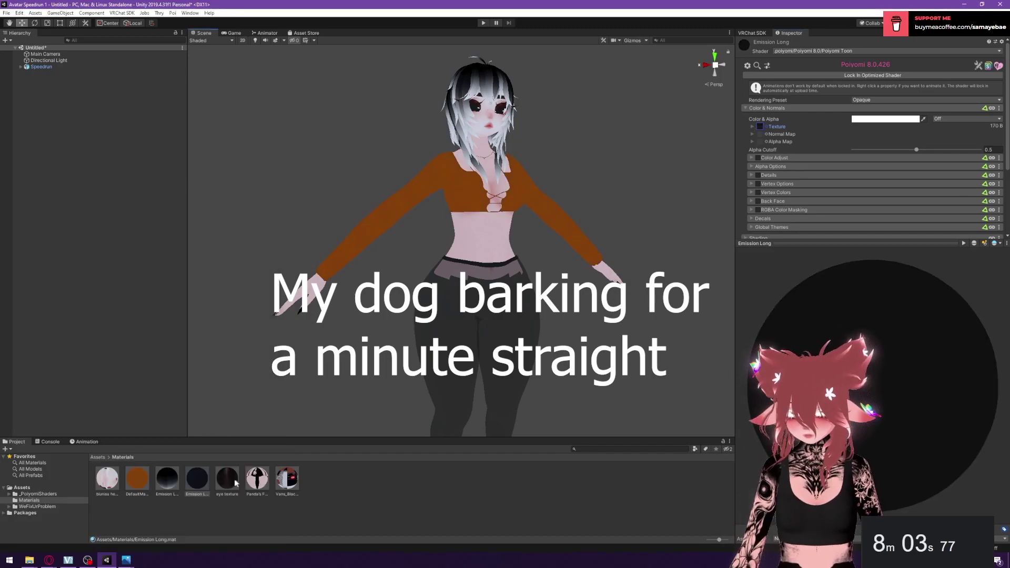
- Apply the dark Emission Long material to the avatar's leggings
drag(203, 483, 473, 297)
scroll(455, 226, down, 8)
click(563, 105)
scroll(563, 106, up, 8)
- Enable Rim Lighting on all seven materials, with Multiply blending and rim colour C8C8C8
click(108, 479)
shift+click(286, 479)
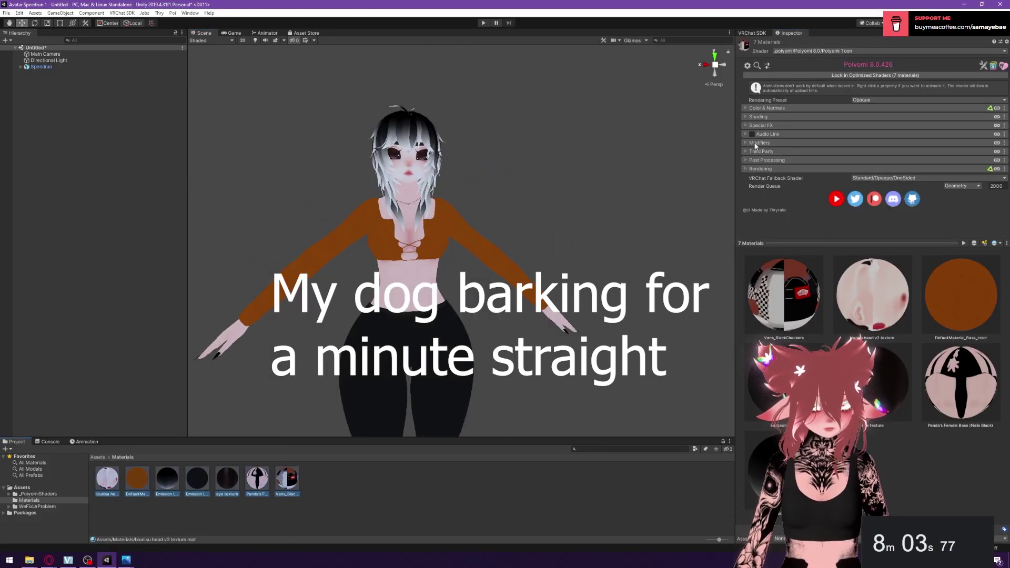
click(758, 125)
scroll(749, 198, down, 3)
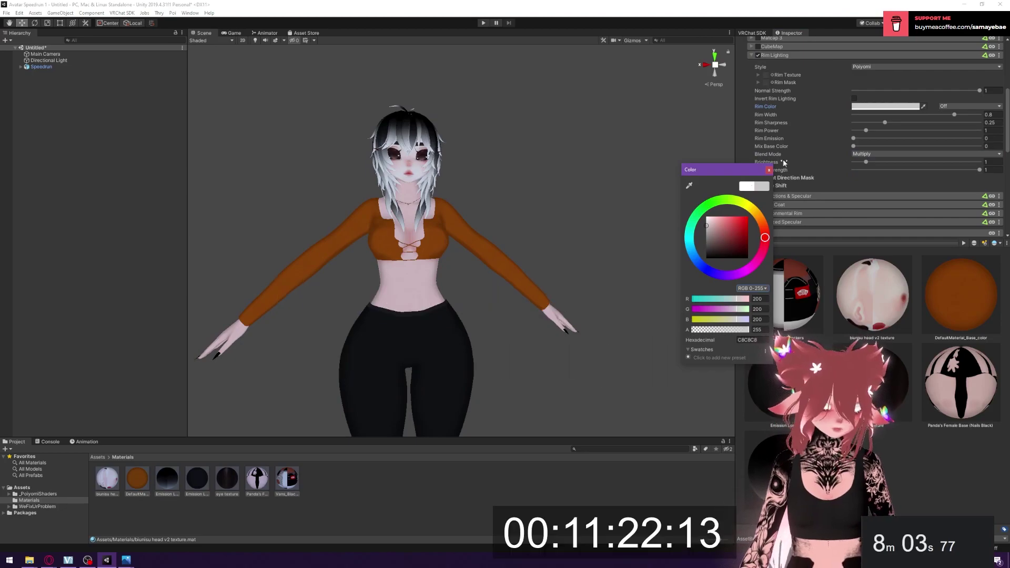
click(768, 171)
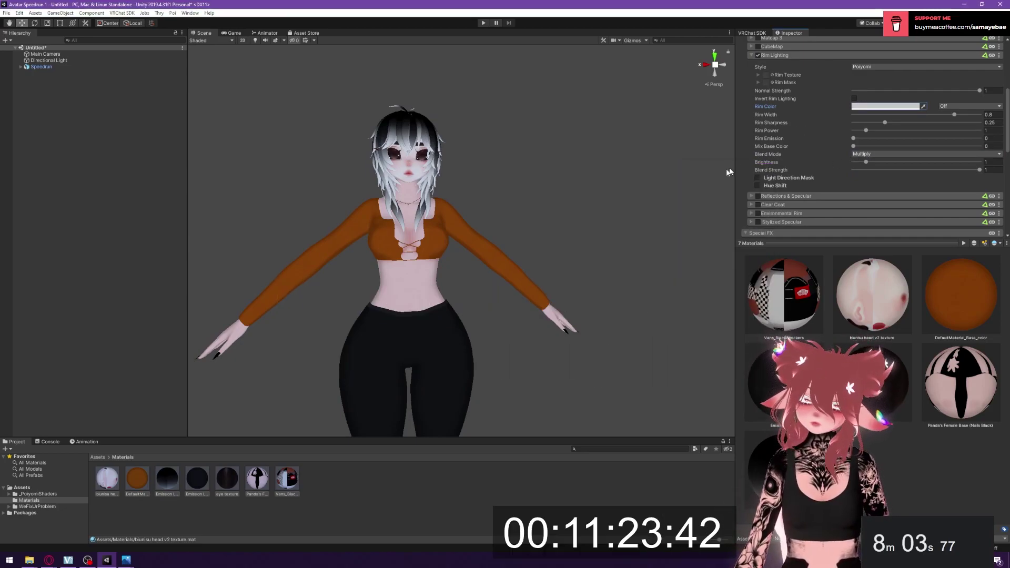
- Enable Emission 0 on the hair's Emission Long 1 material
click(564, 193)
scroll(514, 202, down, 5)
scroll(456, 294, up, 5)
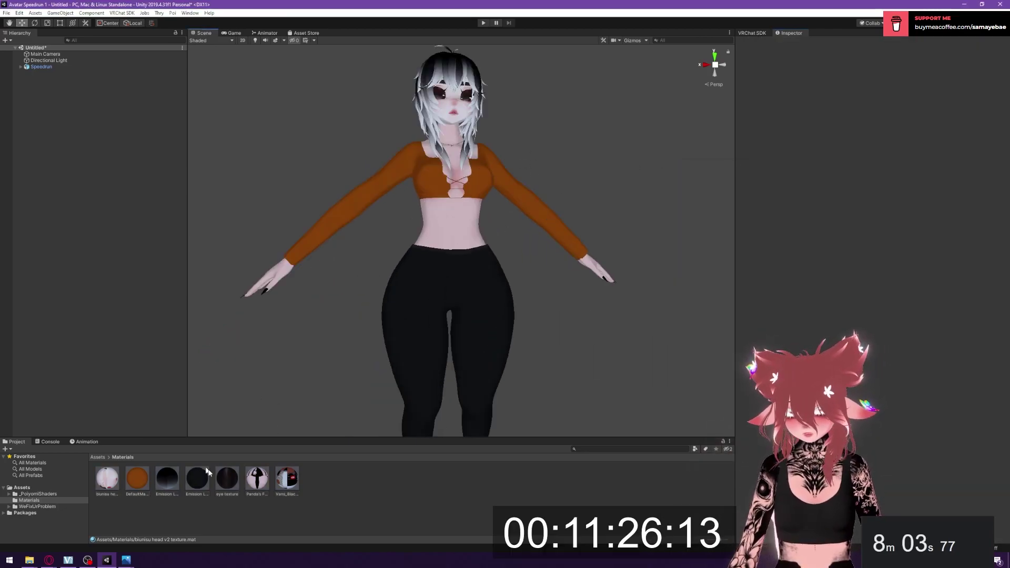
click(228, 478)
scroll(541, 212, up, 5)
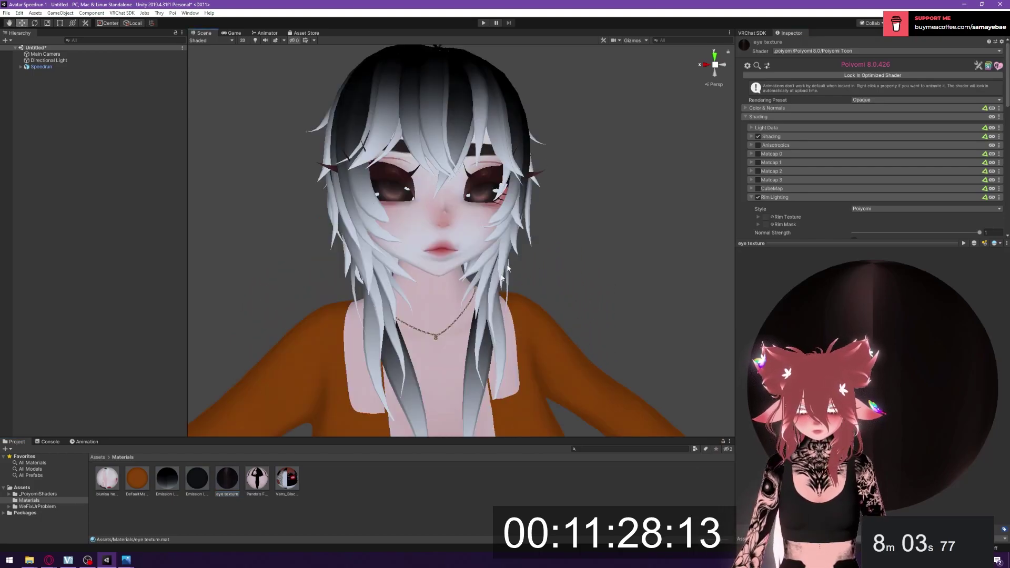
click(202, 484)
click(168, 478)
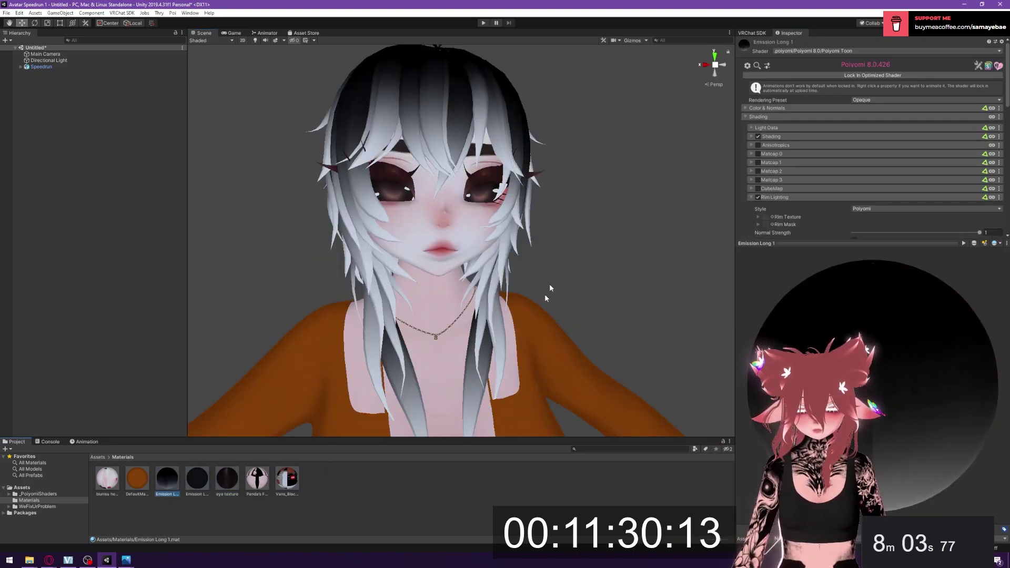
scroll(805, 158, down, 3)
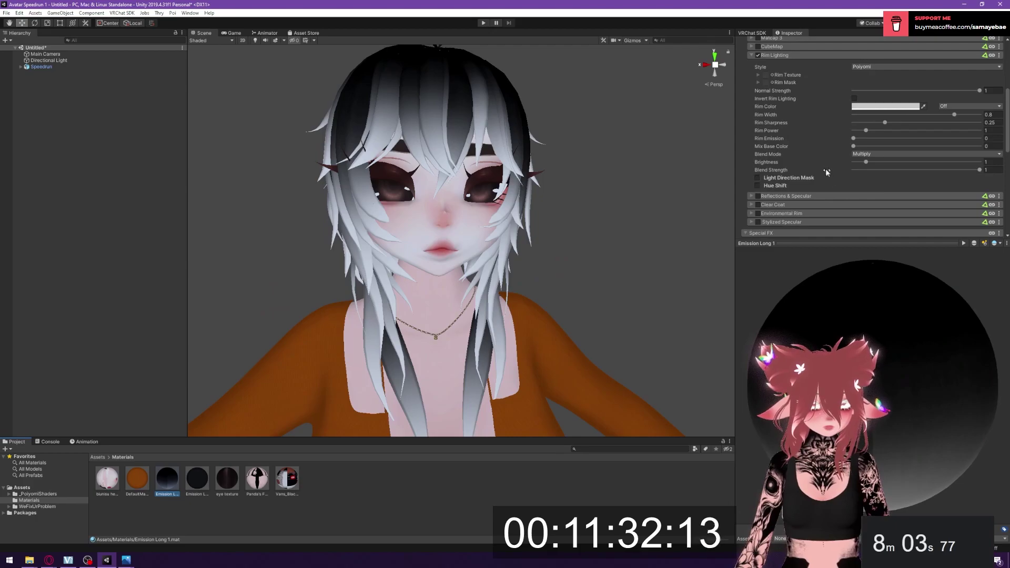
scroll(776, 194, down, 2)
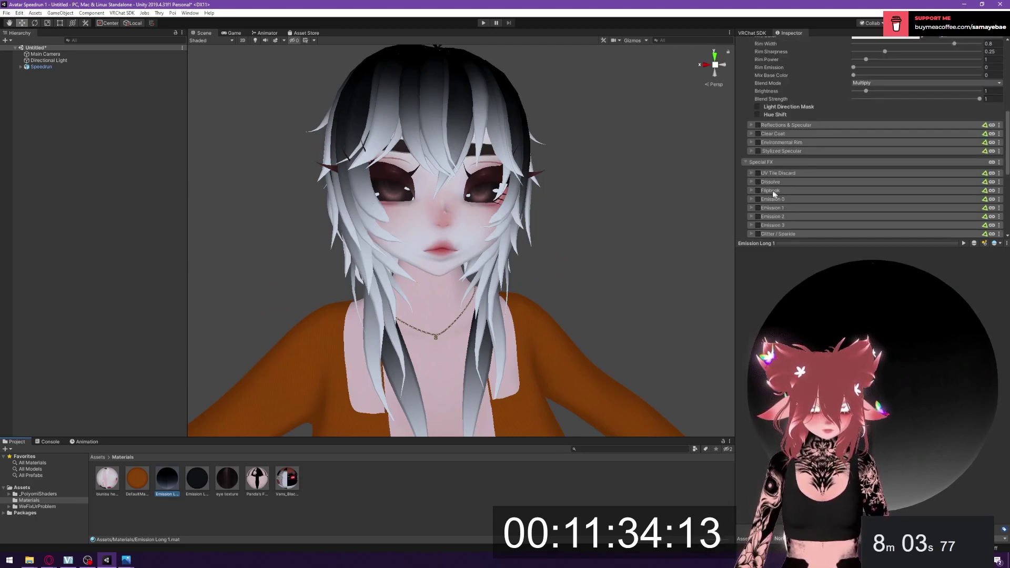
click(757, 200)
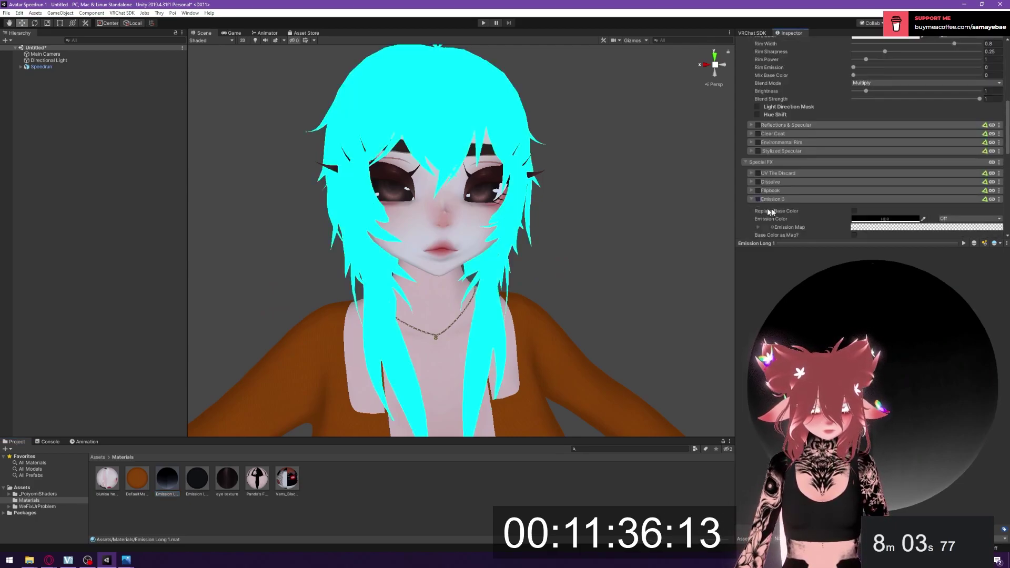
- Assign the black-to-white gradient texture as the emission map of the hair material's Emission 0
scroll(766, 207, down, 2)
click(769, 157)
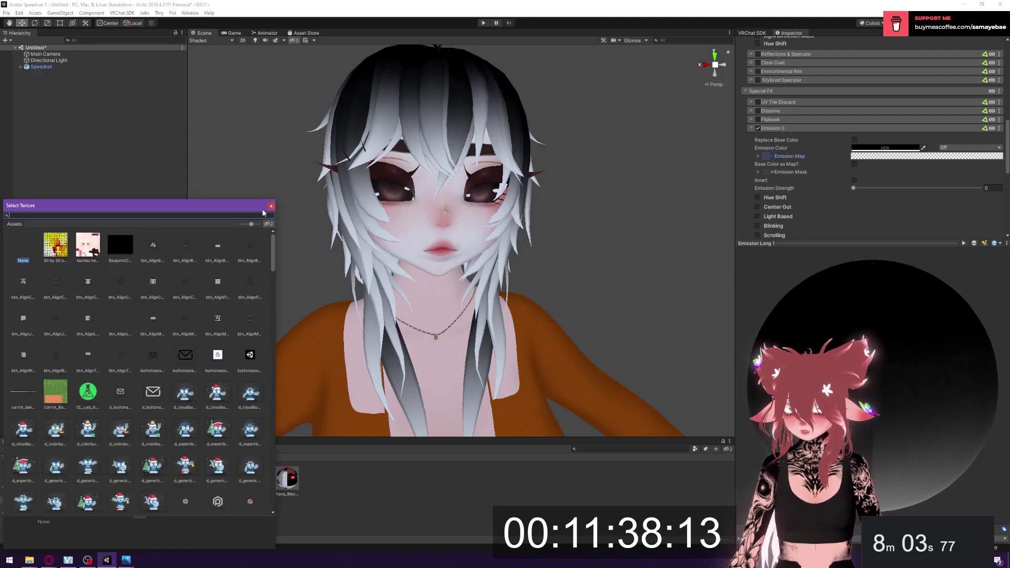
key(Escape)
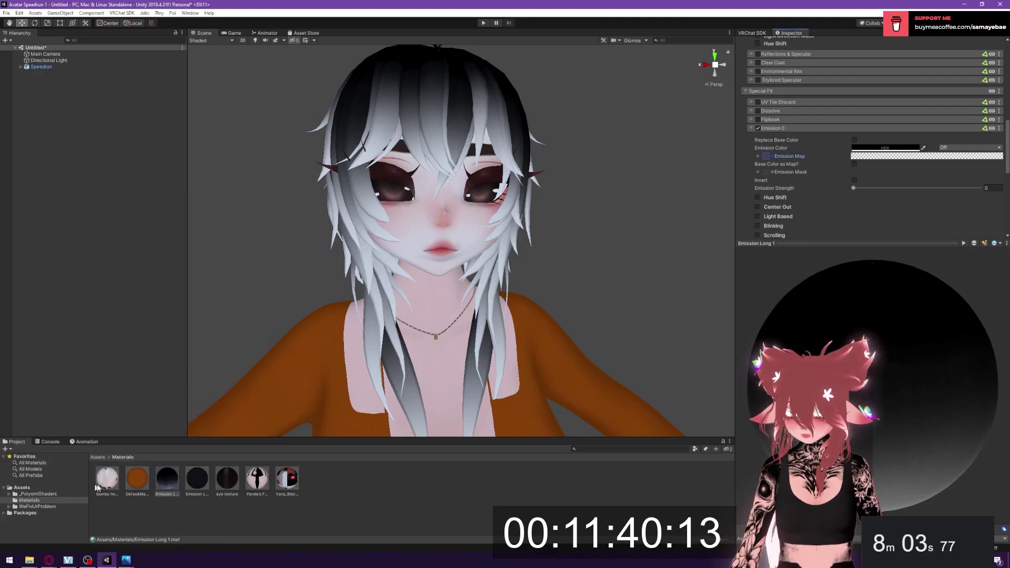
click(775, 158)
scroll(153, 324, down, 15)
scroll(153, 324, down, 10)
click(55, 353)
click(271, 207)
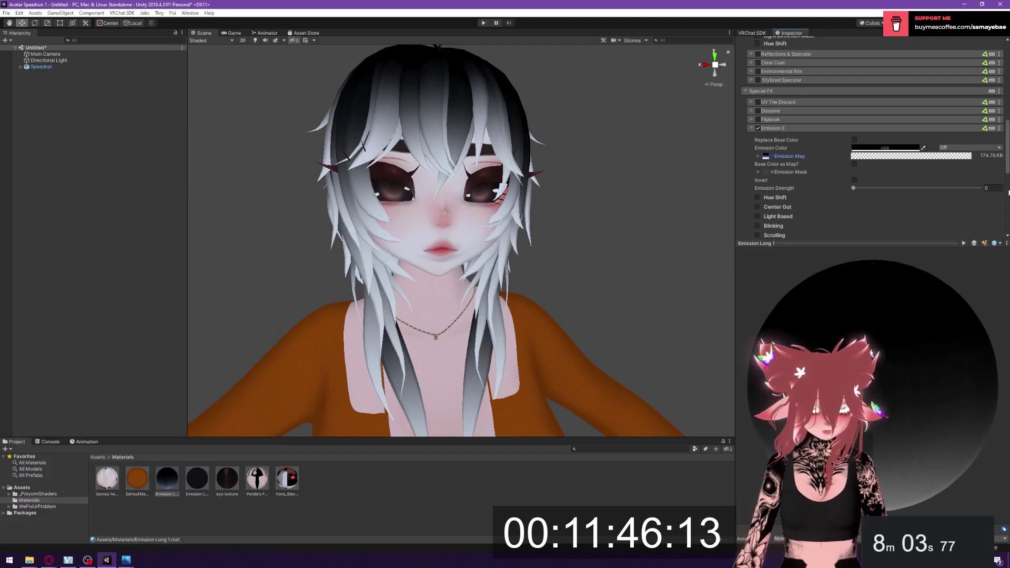
- Set the hair material's emission strength to 0.6 and its emission colour to white
click(993, 187)
text(6)
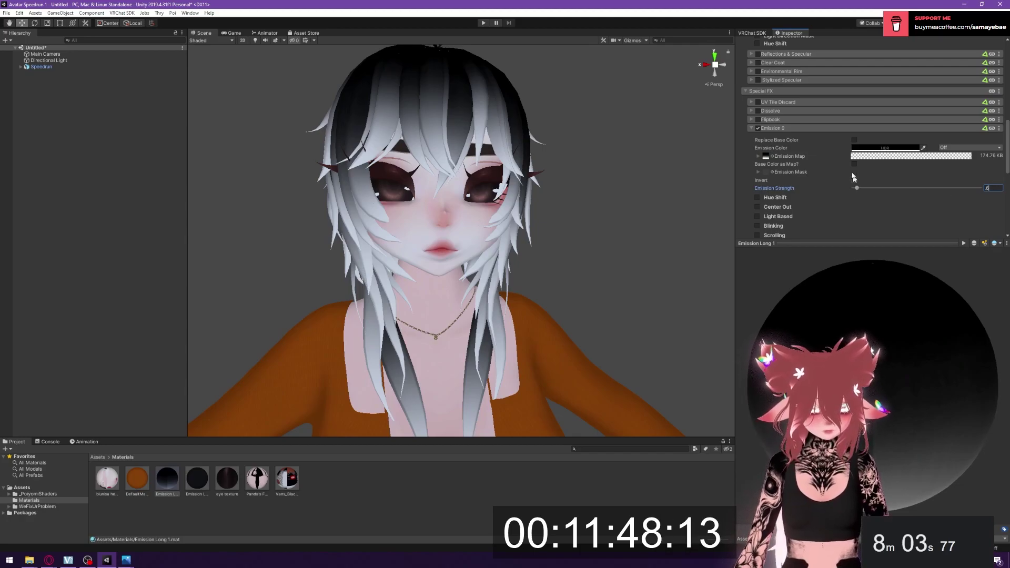
click(861, 147)
drag(723, 234, 705, 217)
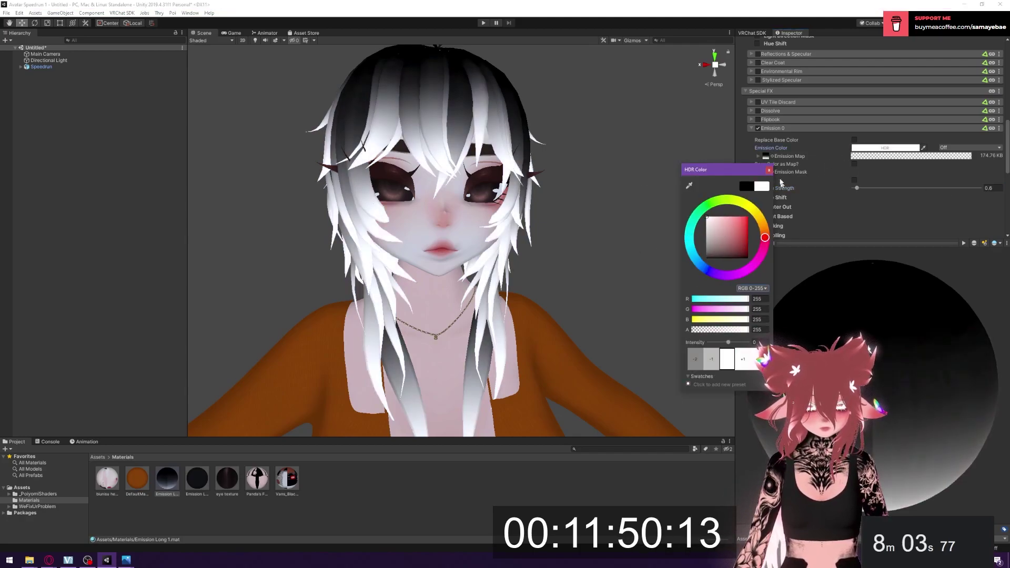
click(770, 169)
- Enable Clear Coat on the eye texture material, set ClearCoat Strength to 0 and lower its smoothness
click(228, 478)
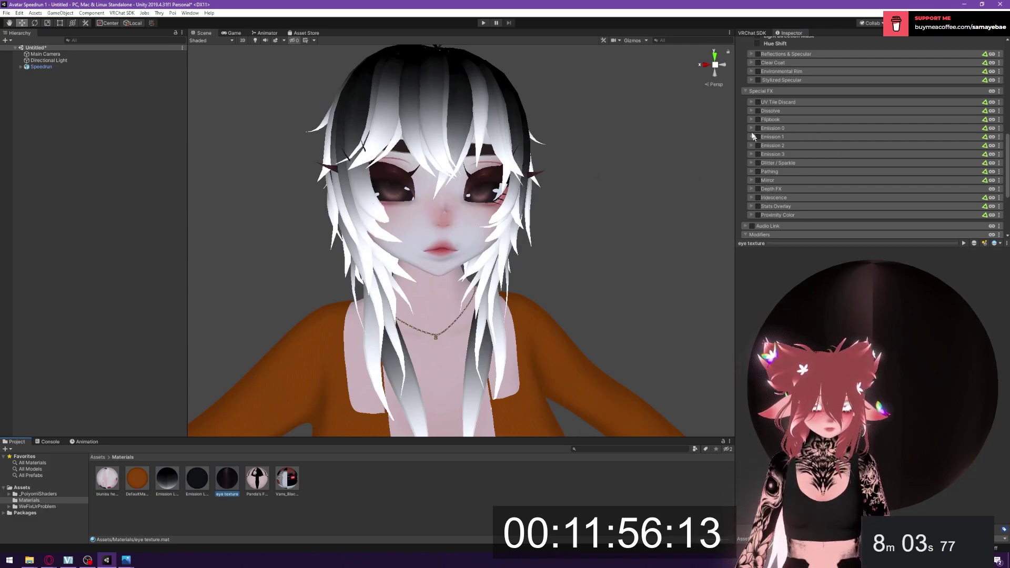
scroll(773, 152, up, 4)
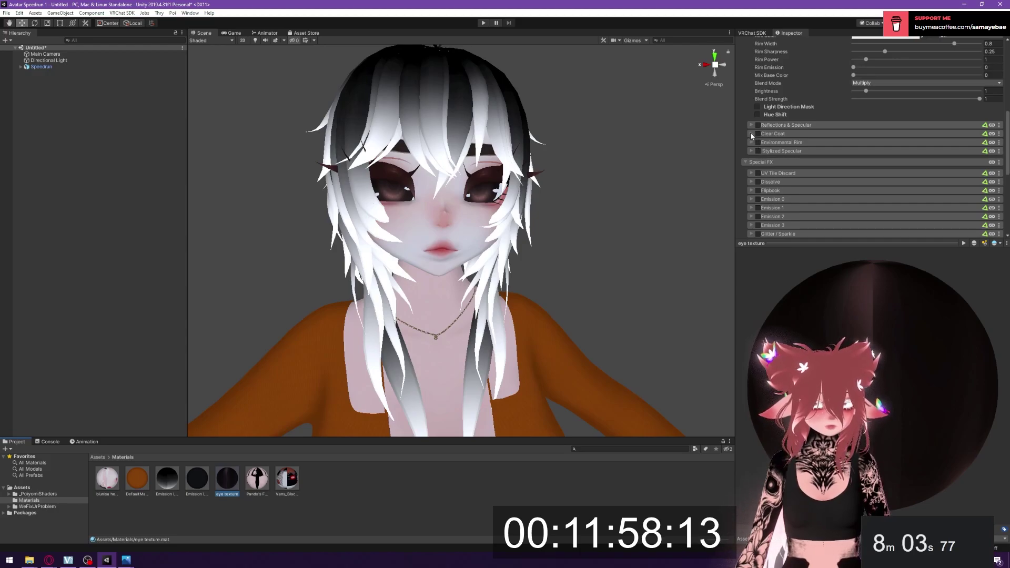
click(756, 133)
click(989, 145)
text(0)
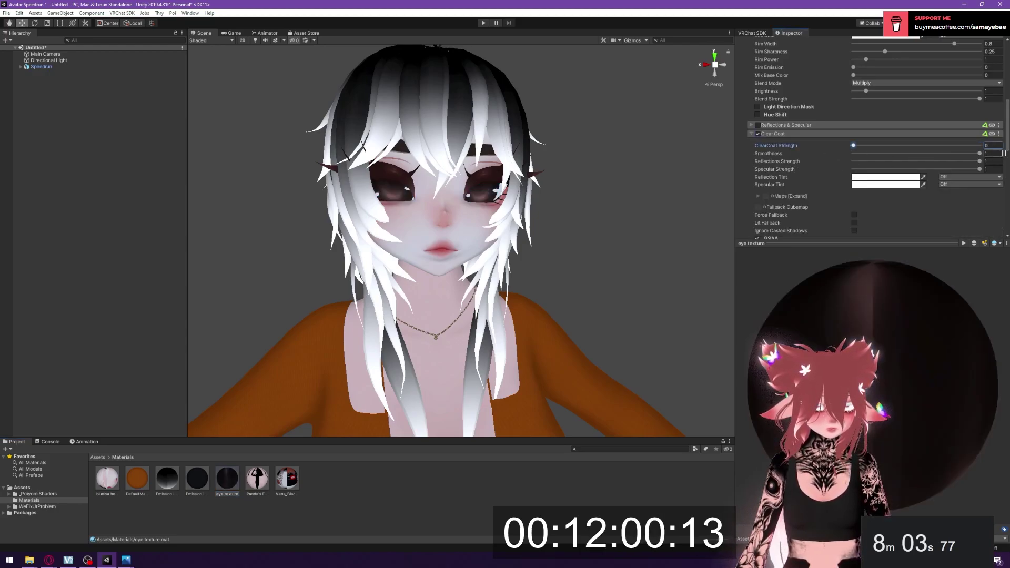
drag(980, 153, 954, 158)
- Enable Reflections & Specular on the Panda's Female Base material with reflection strength 0, specular strength about 0.54 and smoothness about 0.69
scroll(609, 226, down, 6)
middle_drag(579, 273, 566, 150)
click(257, 479)
scroll(784, 132, up, 3)
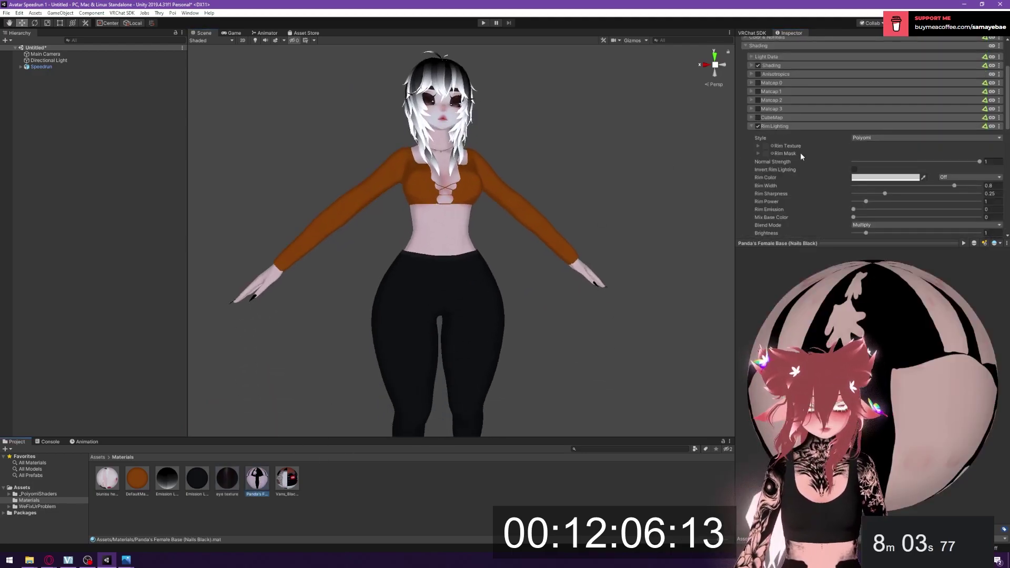
scroll(775, 170, down, 3)
click(757, 126)
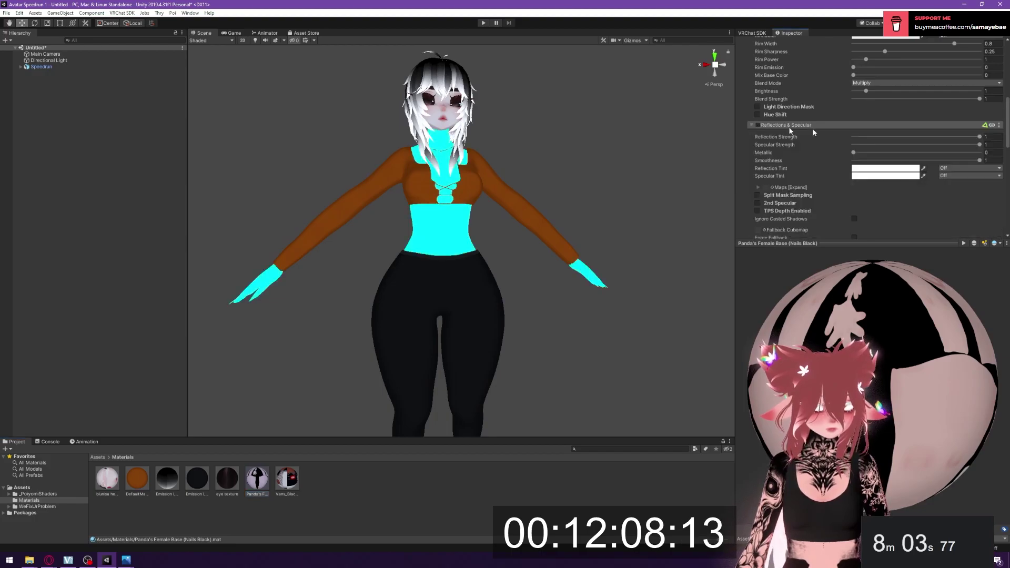
drag(980, 144, 921, 145)
drag(978, 160, 941, 162)
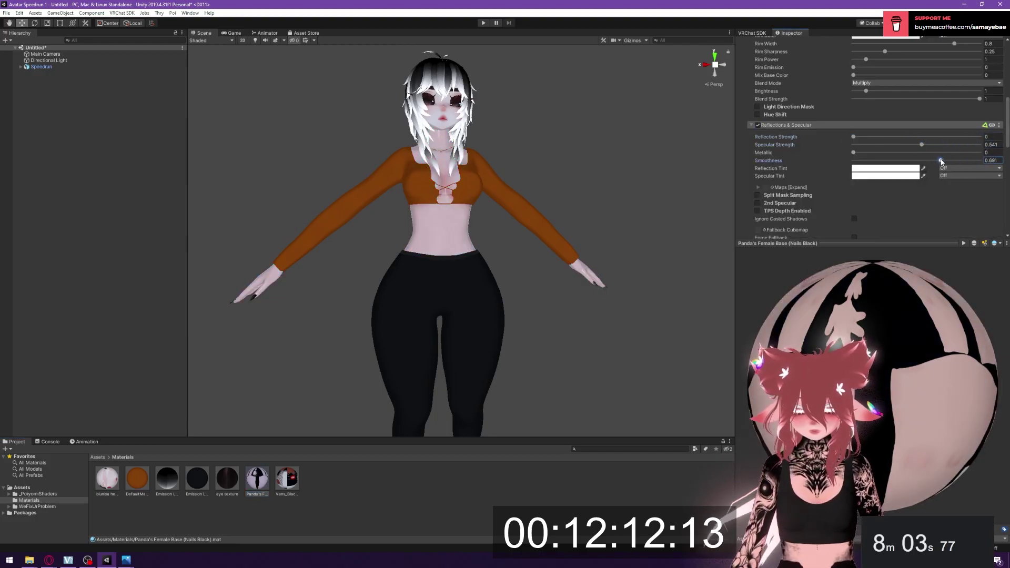
click(197, 477)
middle_drag(455, 336, 486, 221)
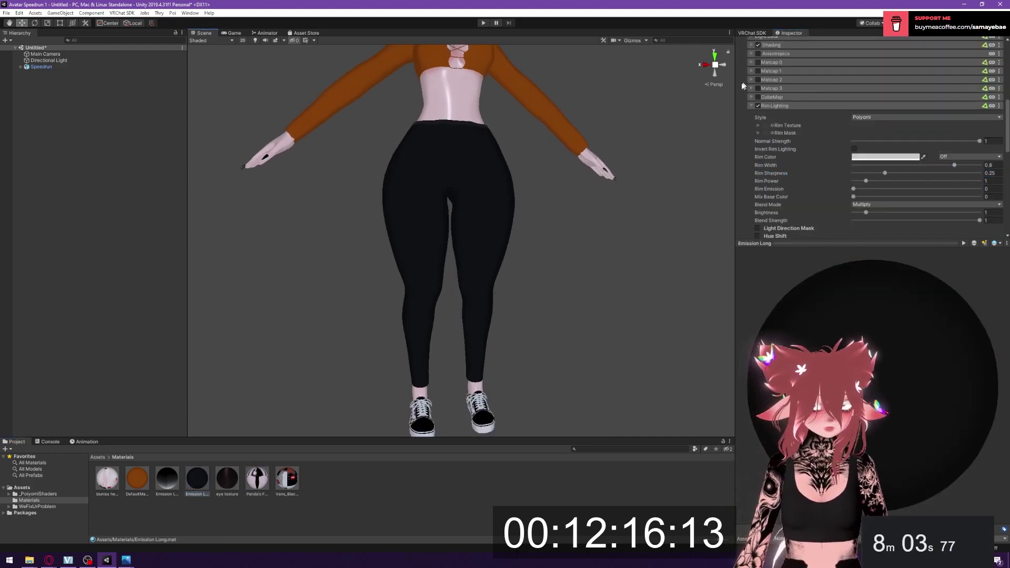
scroll(762, 79, down, 6)
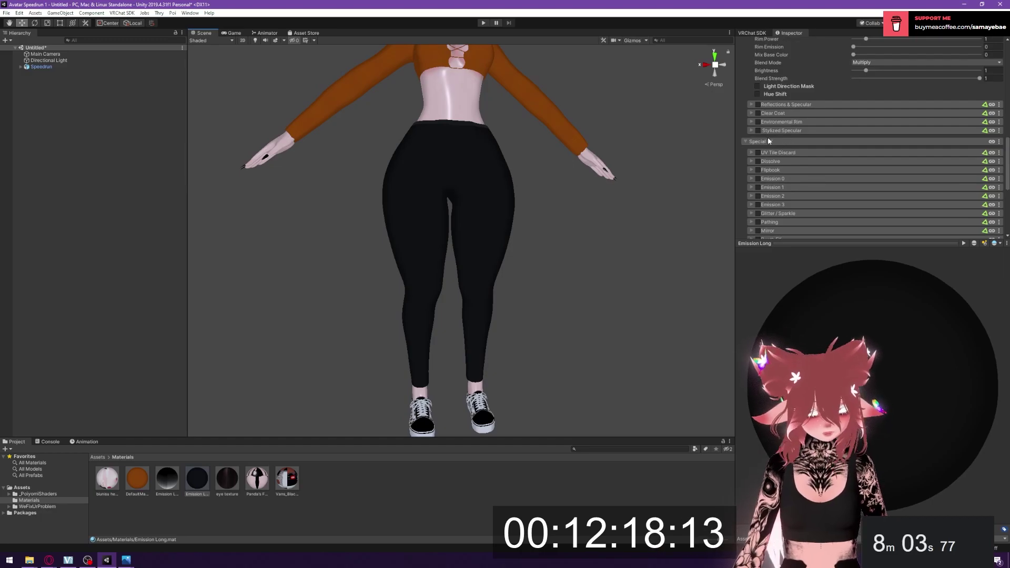
scroll(768, 137, up, 8)
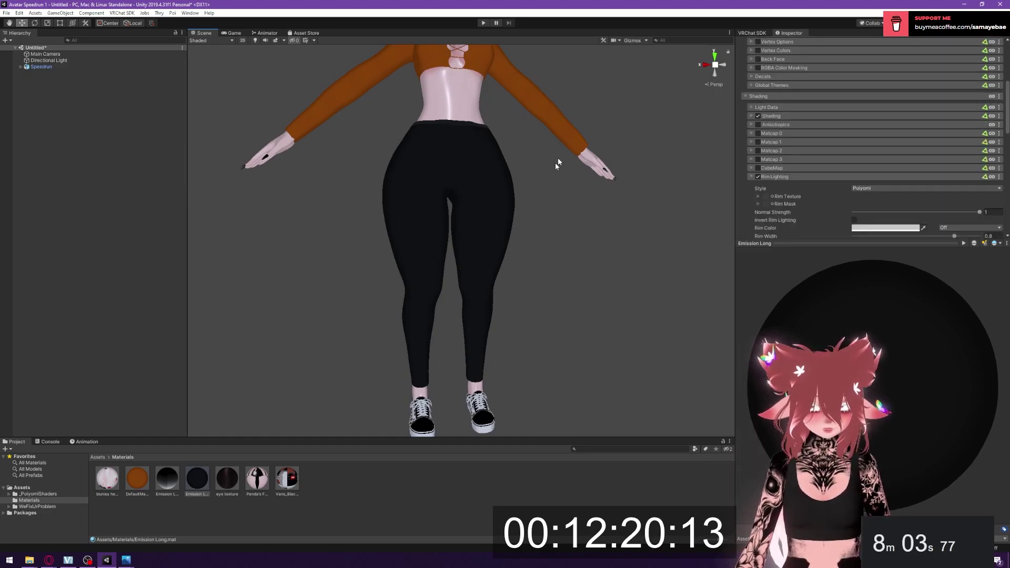
- Enable Reflections & Specular on the DefaultMaterial_Base_color material of the top and reduce its strength and smoothness
click(141, 491)
middle_drag(487, 135, 553, 220)
scroll(514, 203, up, 5)
scroll(513, 203, down, 5)
scroll(820, 121, down, 3)
scroll(799, 137, up, 3)
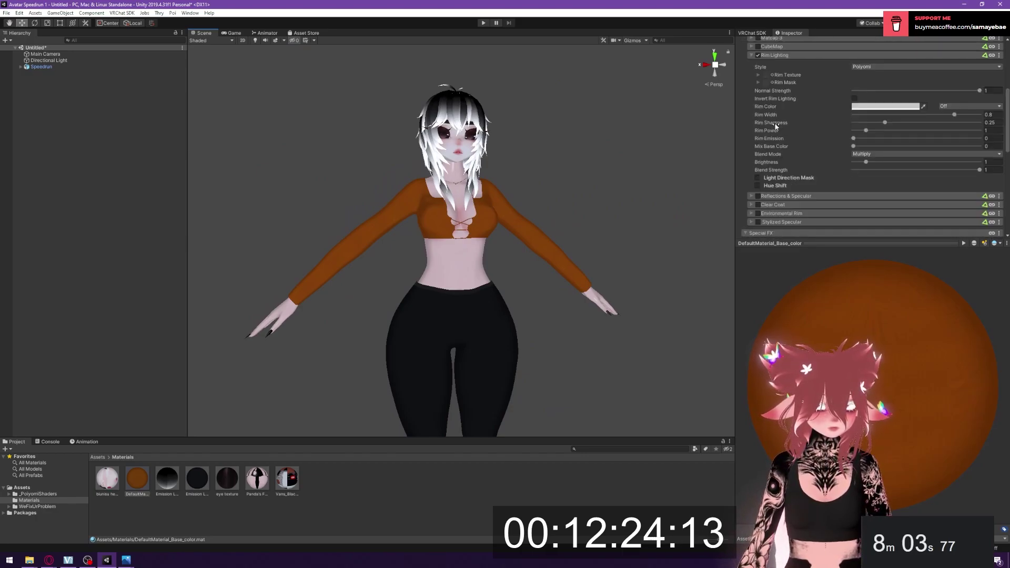
scroll(770, 150, down, 2)
click(751, 126)
click(758, 125)
drag(980, 137, 900, 145)
drag(978, 160, 905, 162)
- Add a VRC Avatar Descriptor component to the Speedrun avatar
scroll(596, 221, down, 7)
middle_drag(595, 221, 619, 188)
click(274, 480)
mouse_move(357, 152)
right_down()
mouse_move(503, 172)
mouse_move(368, 158)
right_up()
click(49, 67)
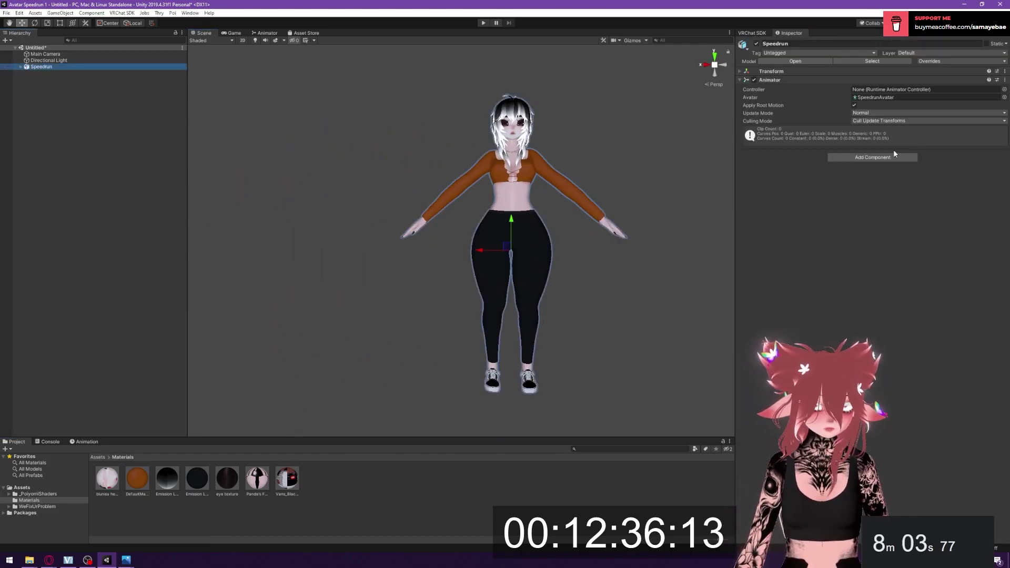
click(873, 157)
click(870, 190)
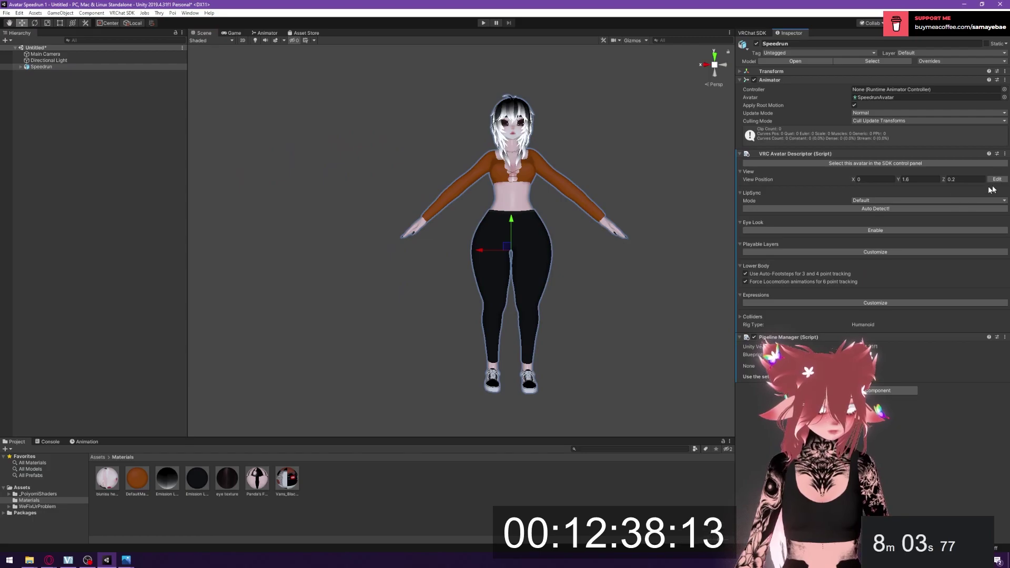
- Auto-detect the avatar's lip sync visemes and enable Eye Look in the VRC Avatar Descriptor
click(997, 208)
click(876, 349)
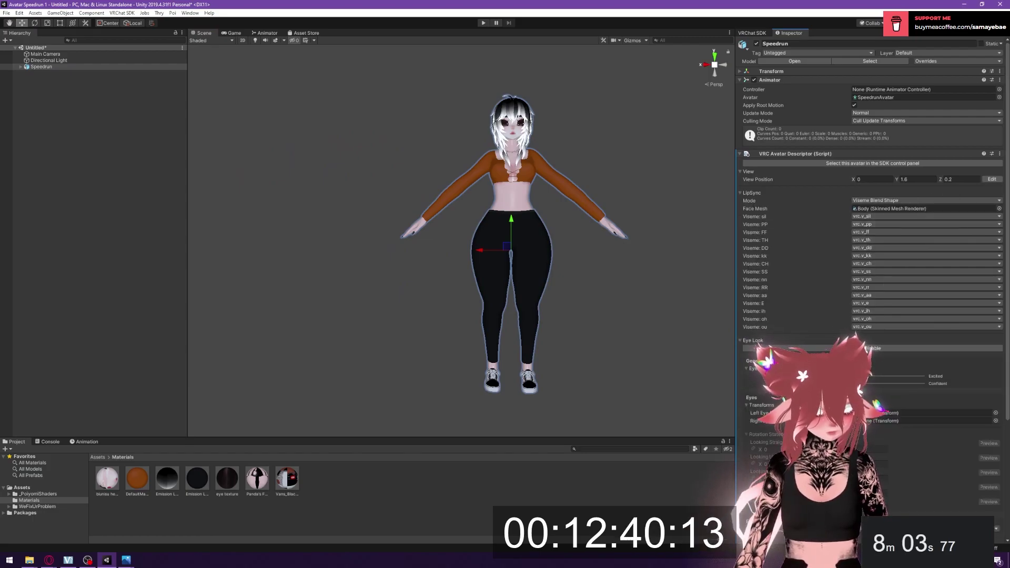
- Assign Eye_Left as the left eye bone and Eye_Right as the right eye bone in the Eye Look transforms
click(996, 413)
text(eye)
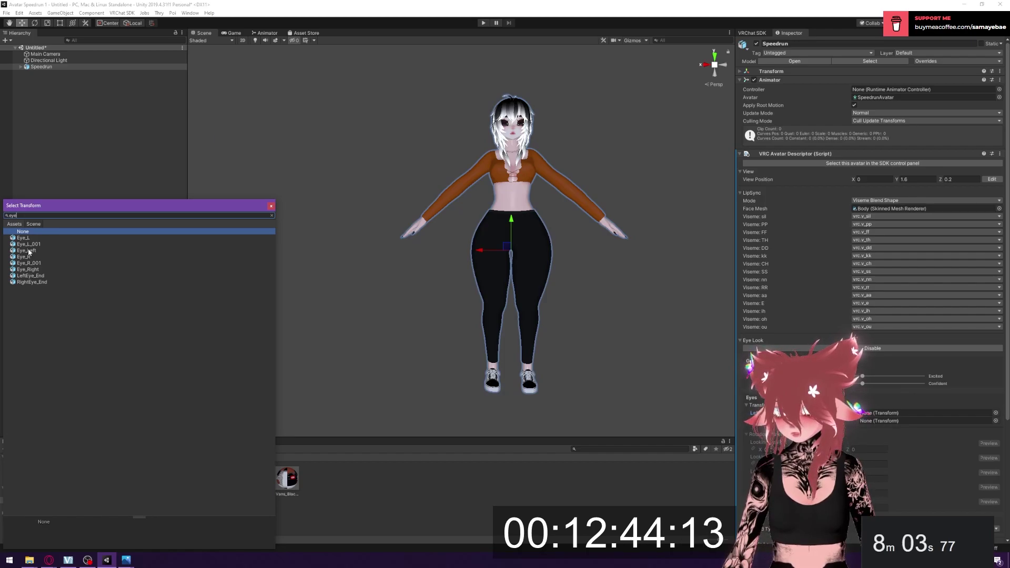
click(26, 250)
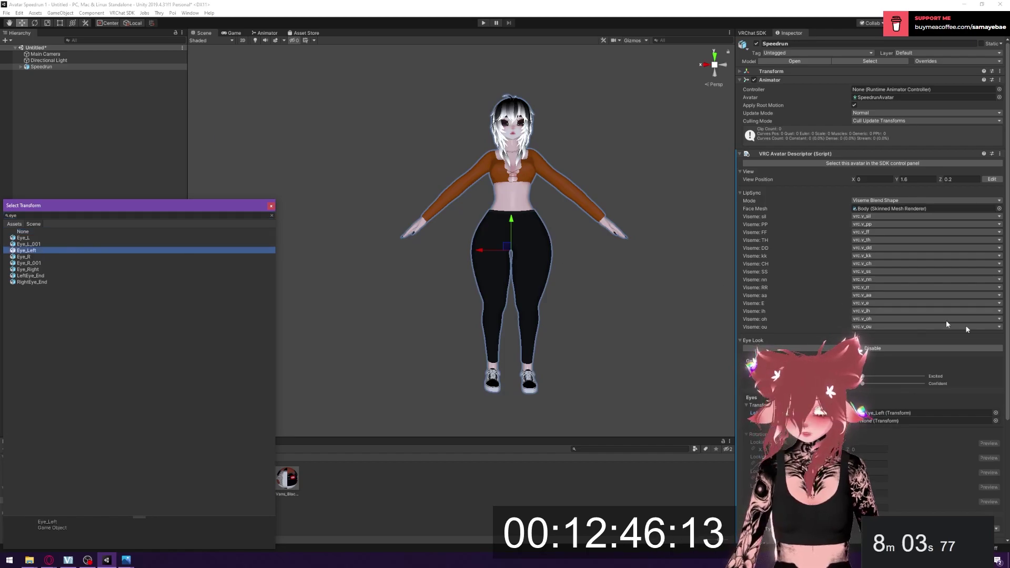
click(997, 422)
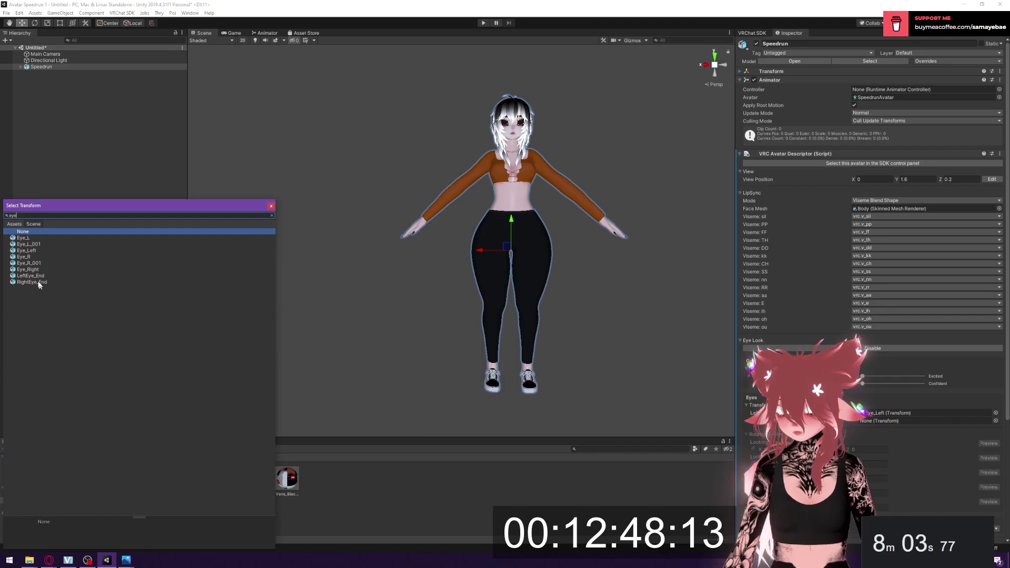
click(28, 270)
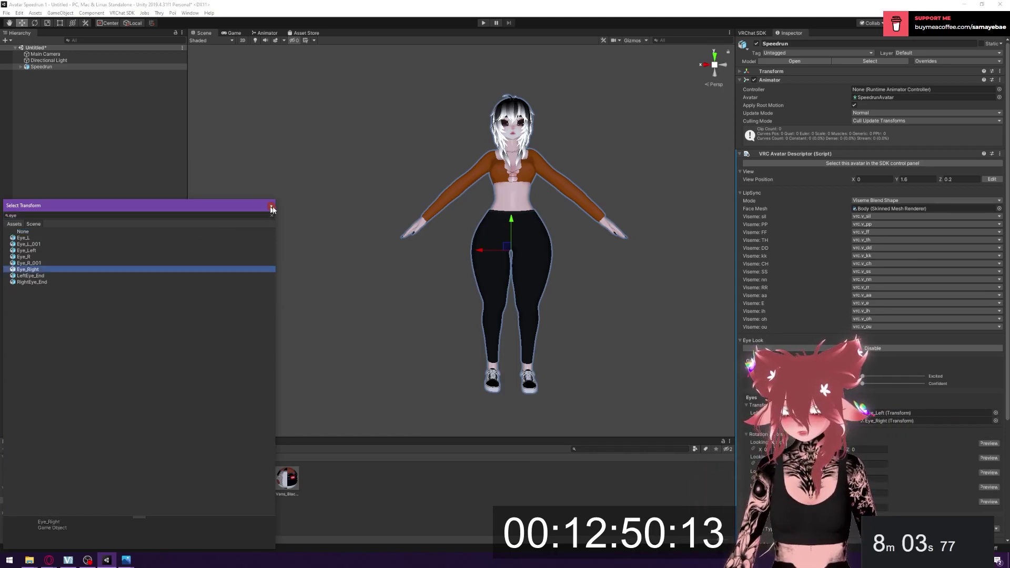
click(271, 205)
- Preview the Looking Up rotation state on a close view of the avatar's face
middle_drag(506, 230, 492, 257)
scroll(527, 232, up, 2)
scroll(528, 235, down, 5)
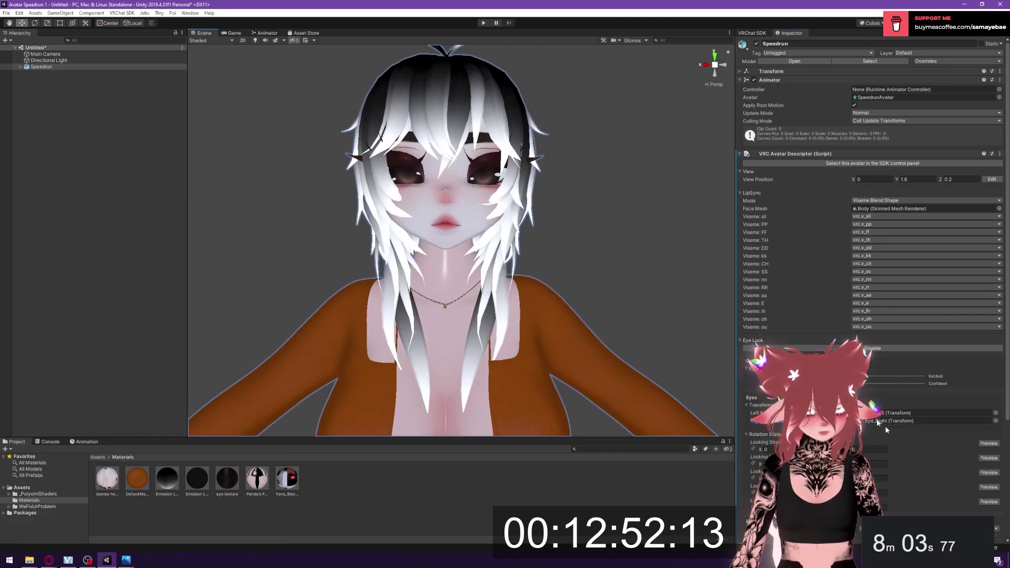
click(989, 458)
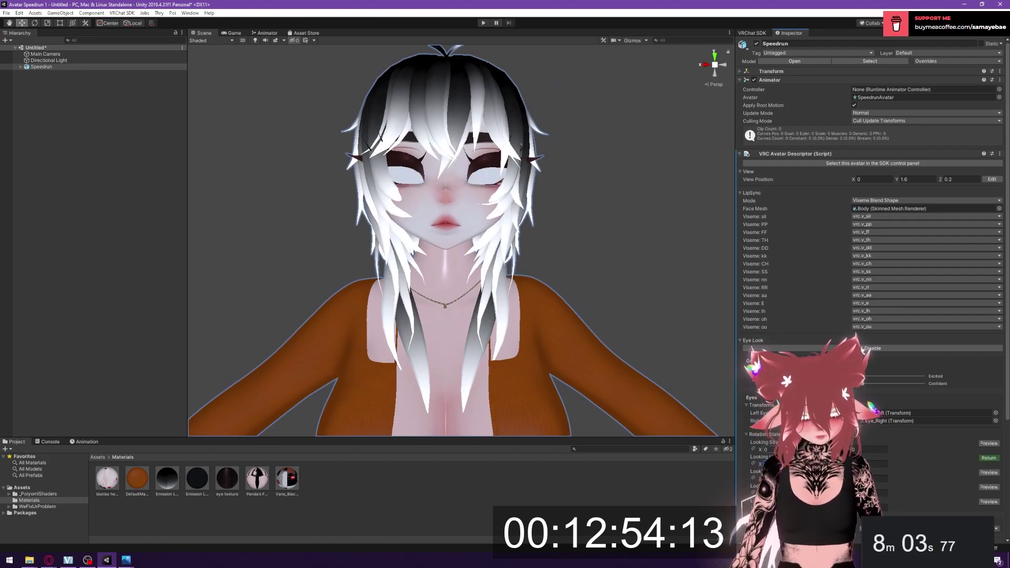
- Try Eye_R as the left eye bone and preview the Looking Up rotation state
click(995, 413)
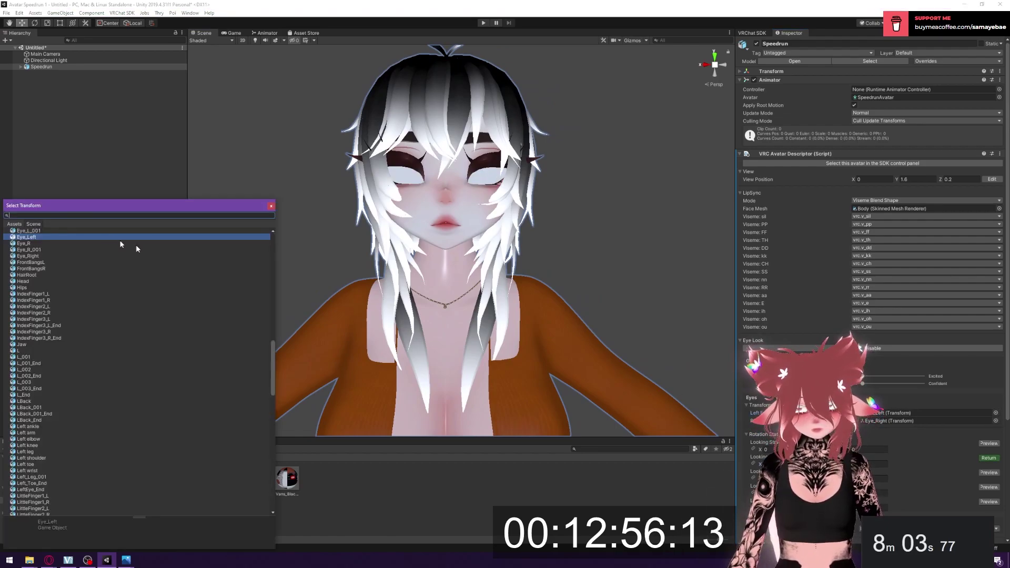
text(eye)
click(29, 257)
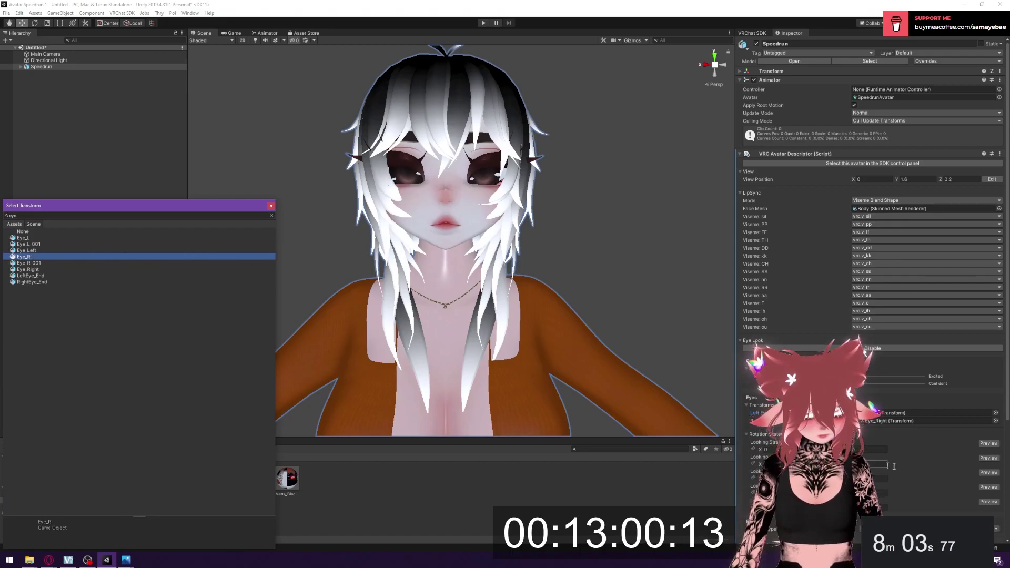
click(987, 461)
click(989, 460)
- Try Eye_L as the left eye bone and preview the Looking Up rotation state
click(996, 412)
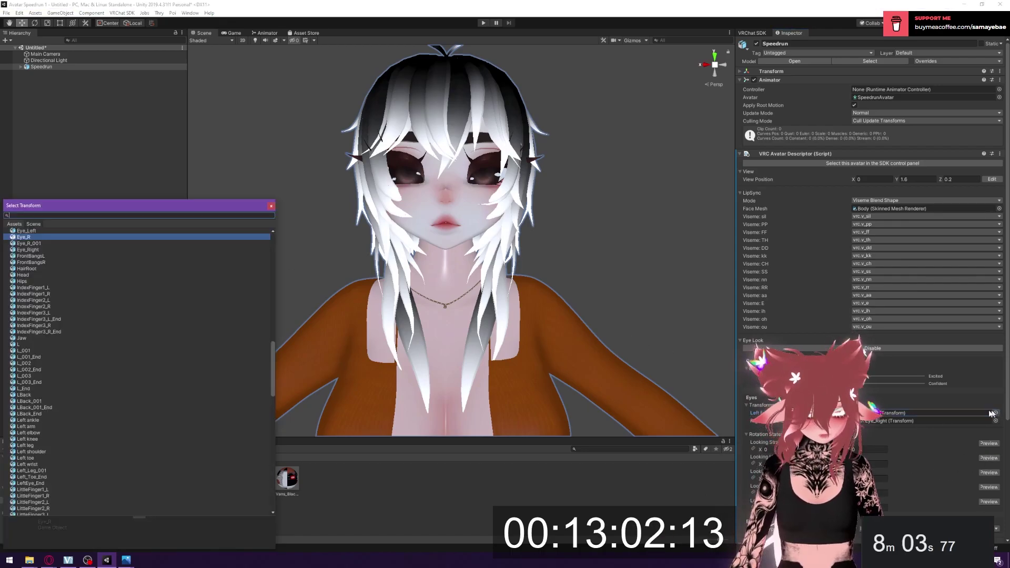
text(ey)
click(38, 270)
click(38, 275)
click(37, 270)
click(27, 243)
click(24, 238)
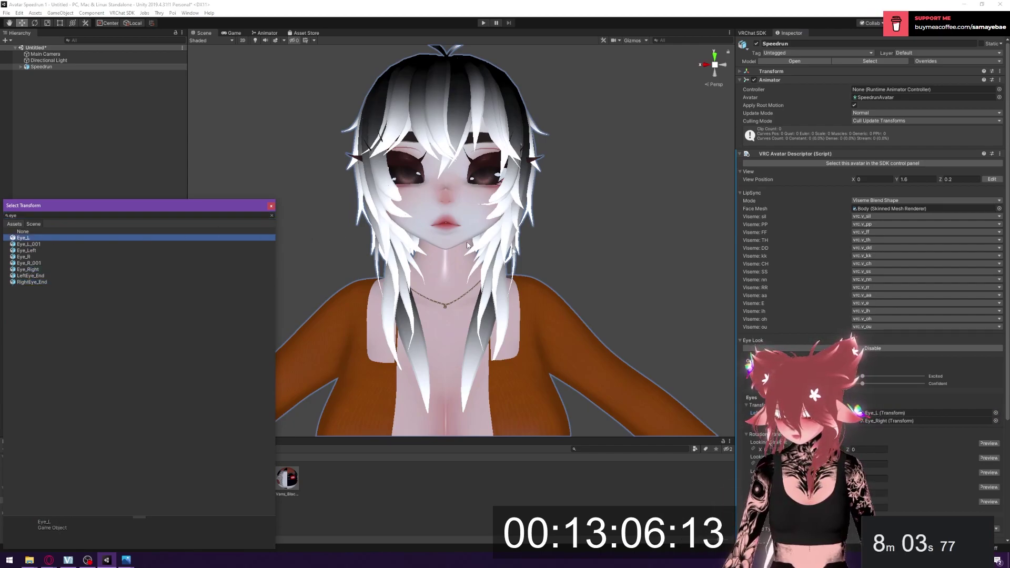
click(988, 458)
click(989, 459)
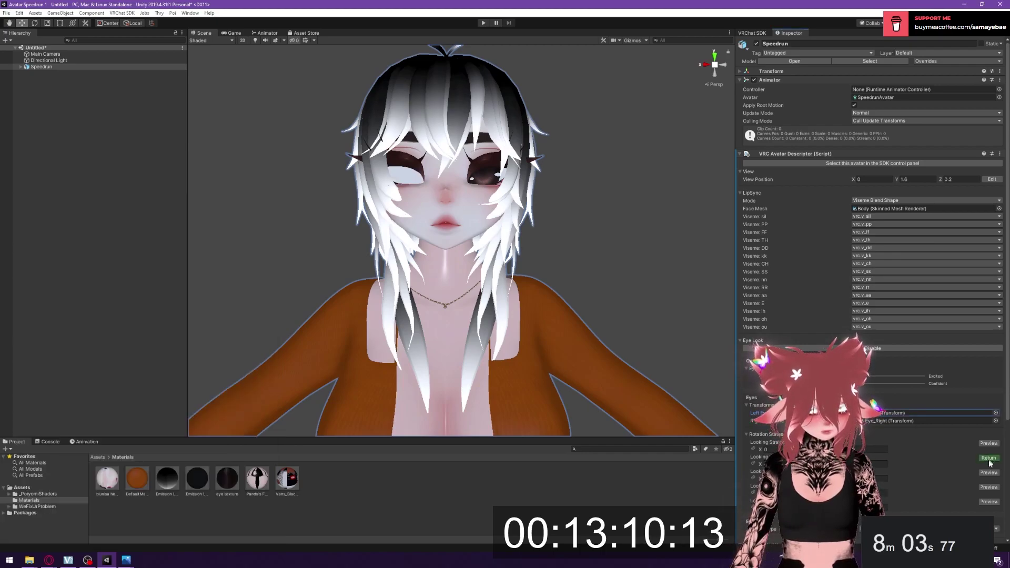
click(993, 477)
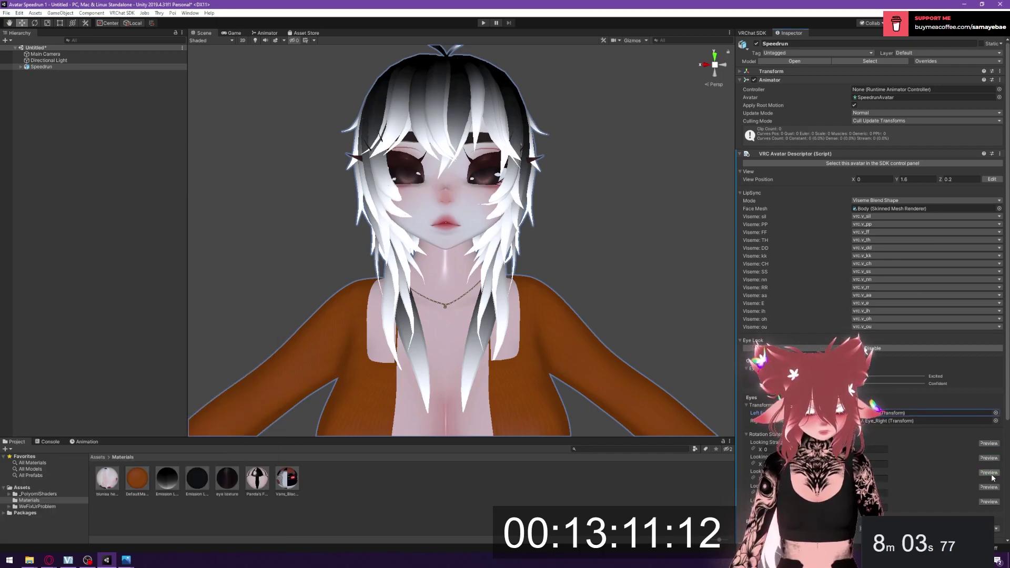
- Clear both eye bones and set the eyelid type to Blendshapes with Body as the eyelids mesh
click(980, 420)
scroll(904, 390, down, 5)
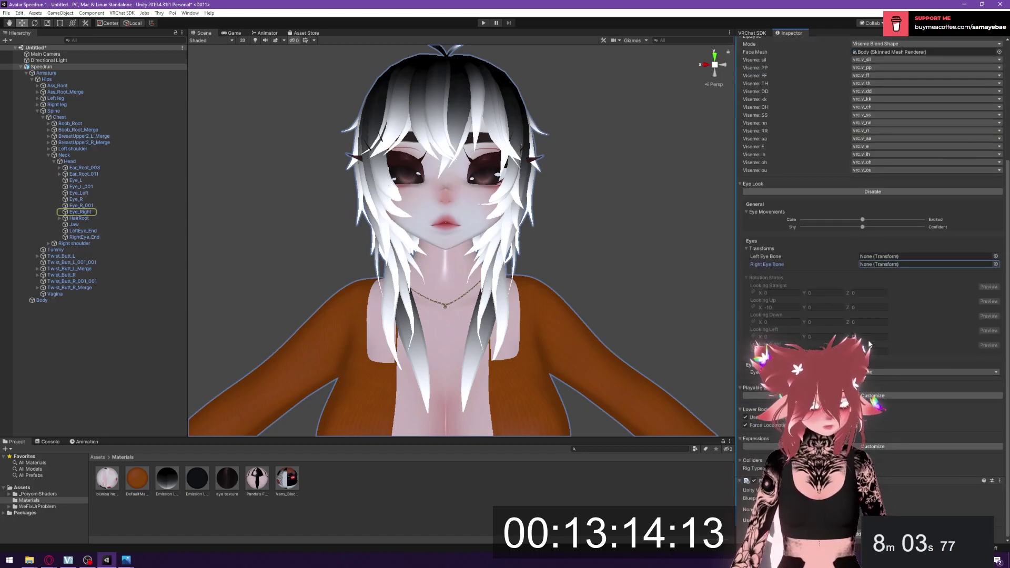
click(996, 385)
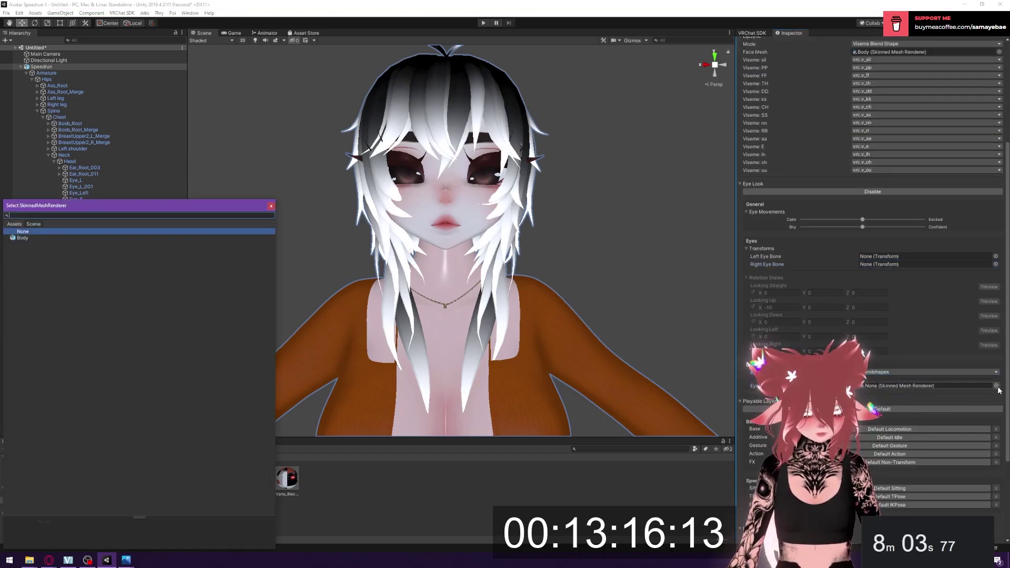
click(22, 238)
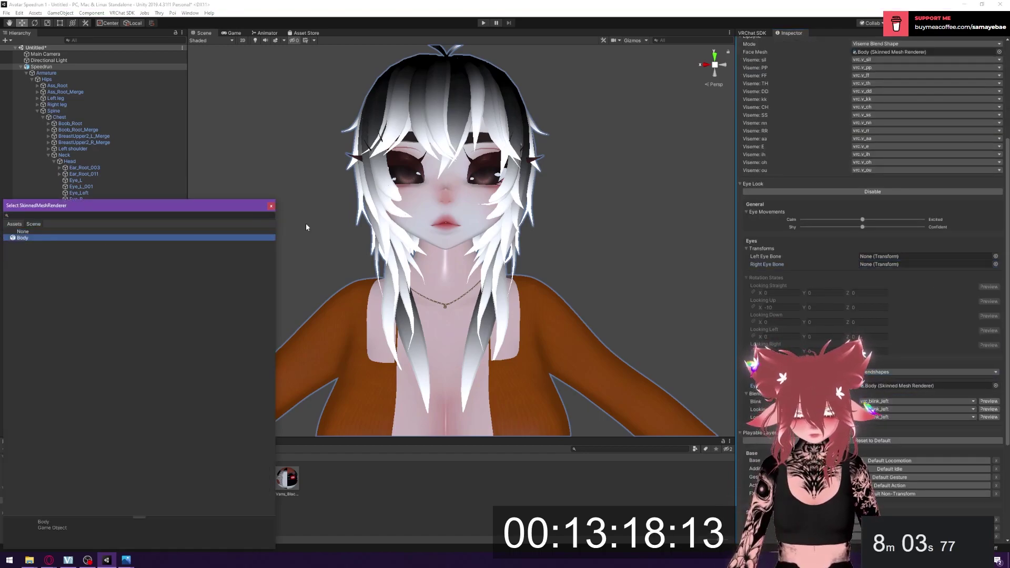
click(271, 206)
scroll(889, 271, down, 4)
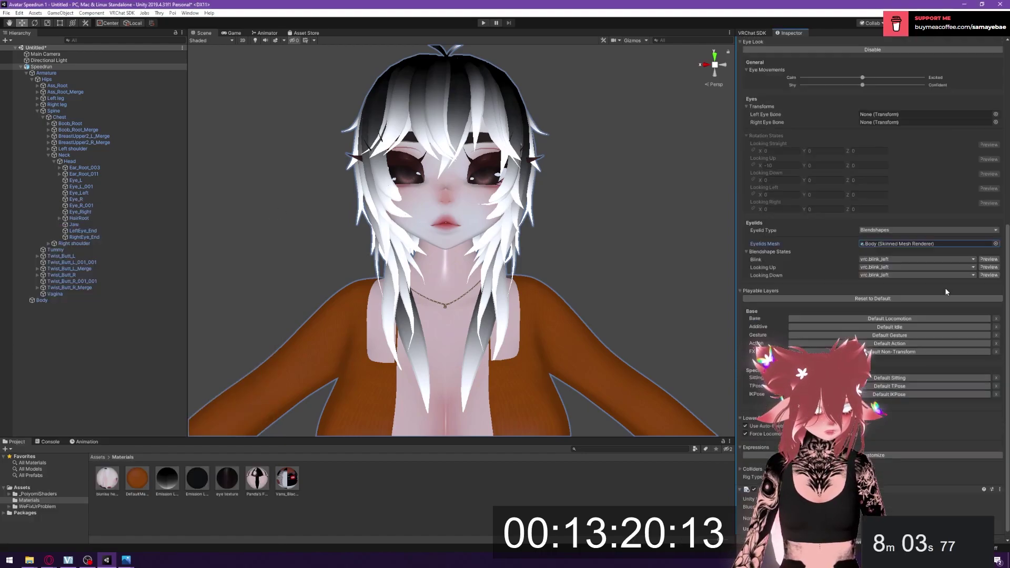
- Set the eyelid blendshape states to Blink for blinking and -none- for both Looking Up and Looking Down
click(926, 260)
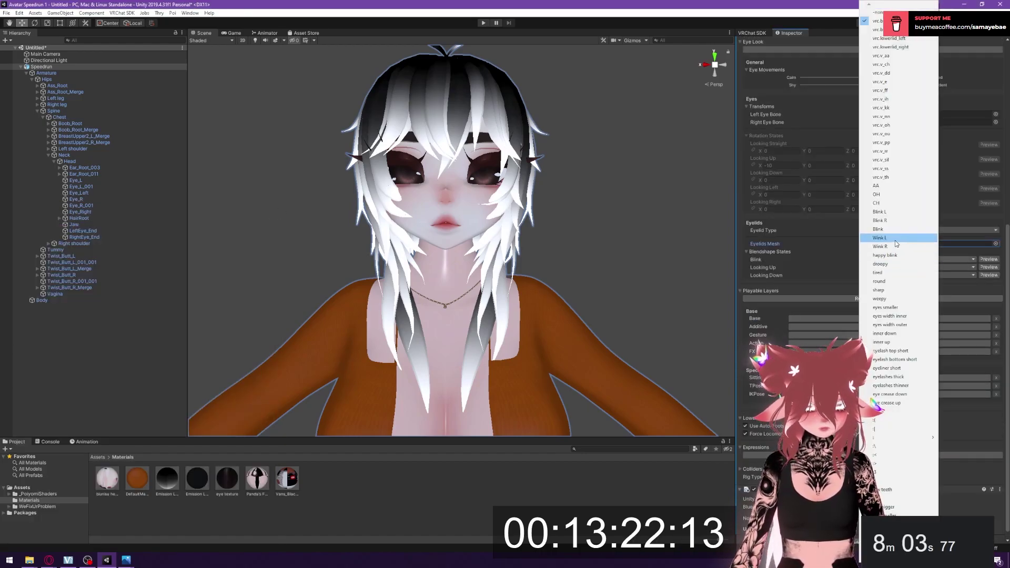
click(884, 230)
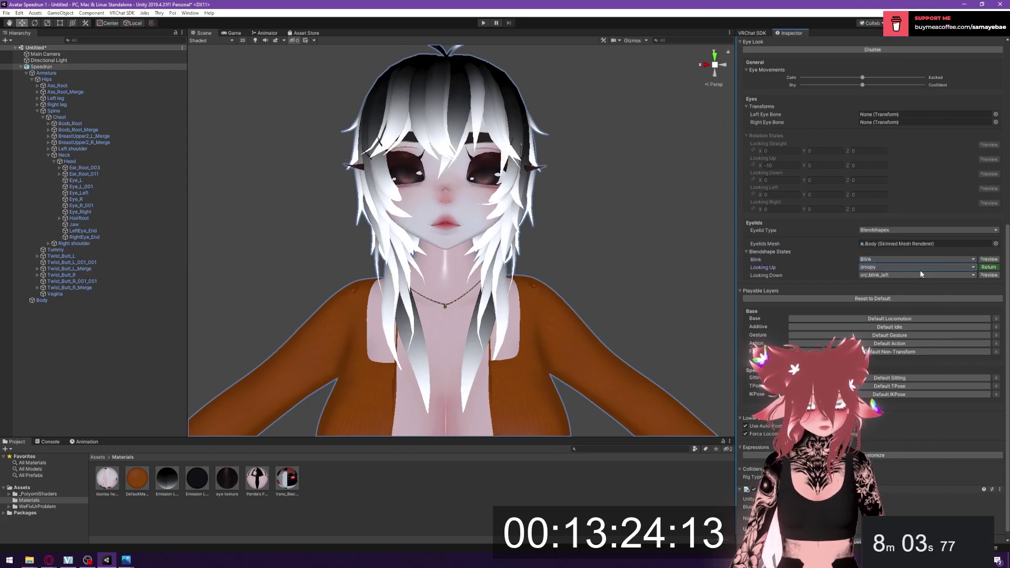
click(895, 267)
click(879, 12)
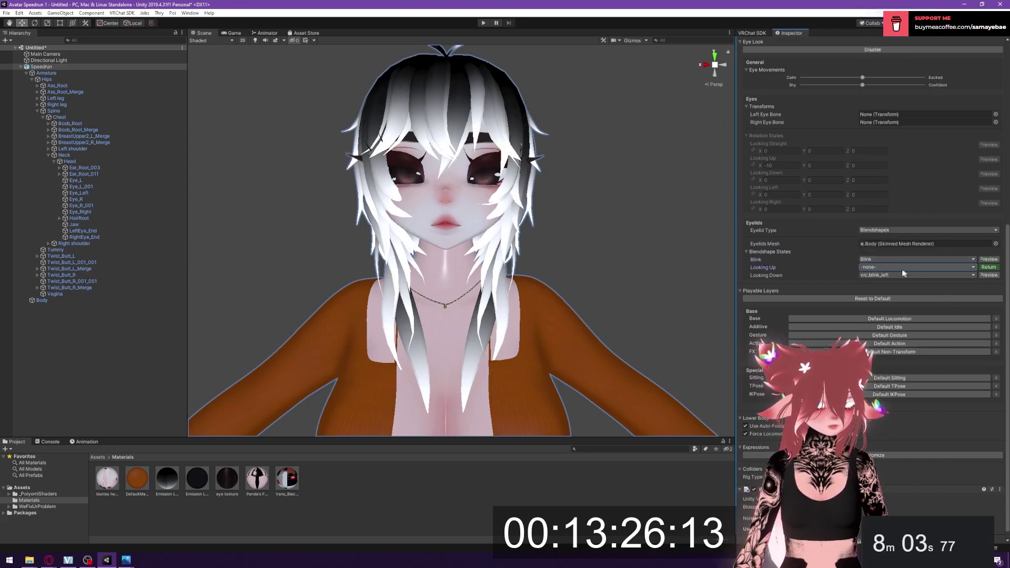
click(901, 274)
click(877, 12)
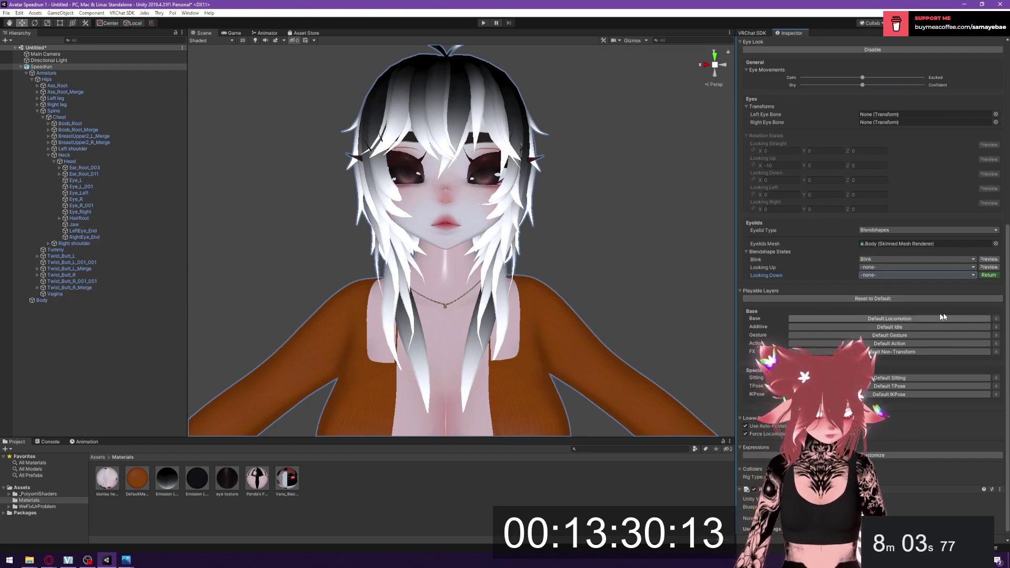
- Assign LocomotionFIX_v5 to the Base playable layer and FX_Speedrun to the FX layer
click(973, 322)
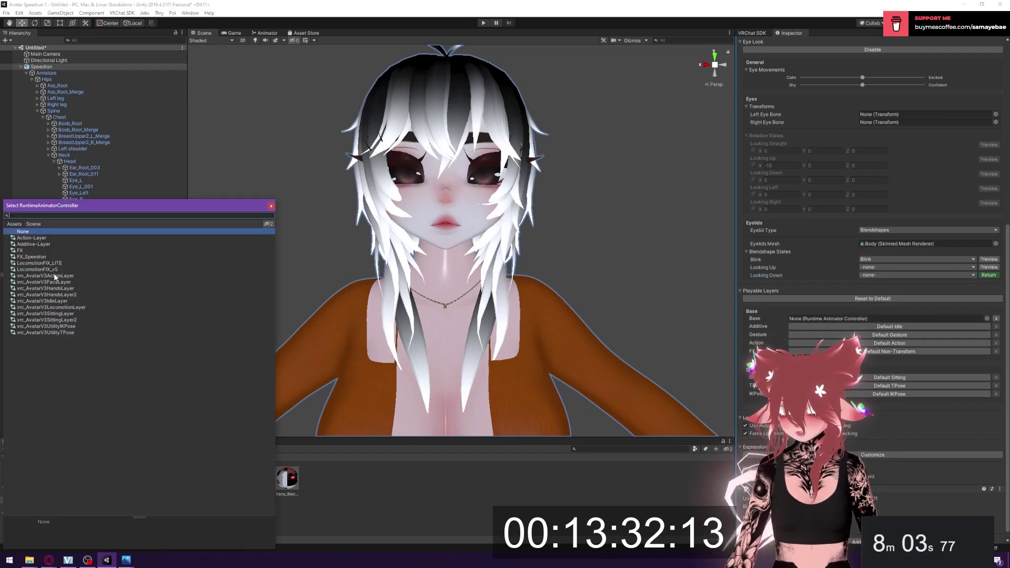
click(36, 269)
click(270, 206)
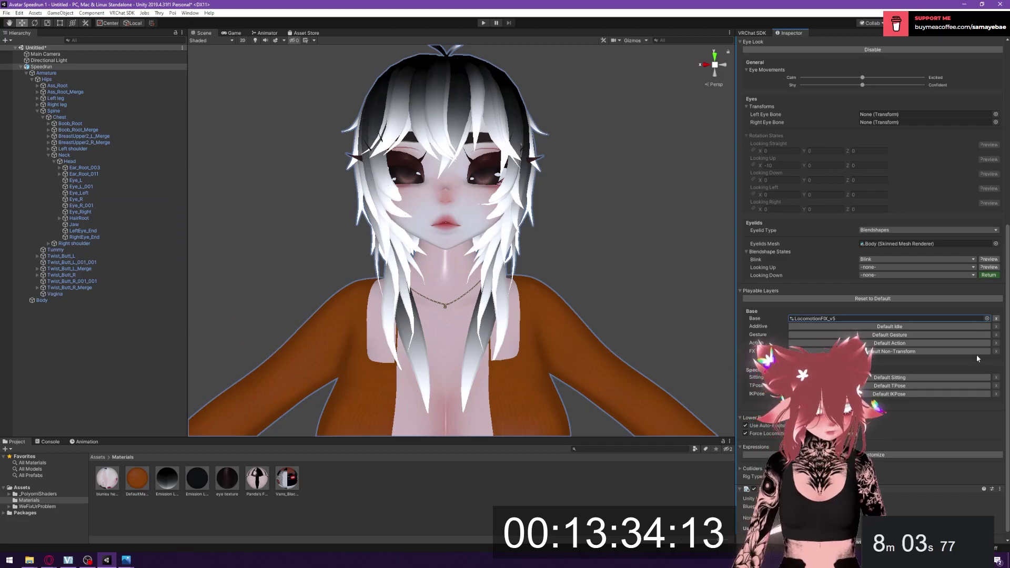
click(978, 353)
click(986, 352)
click(31, 256)
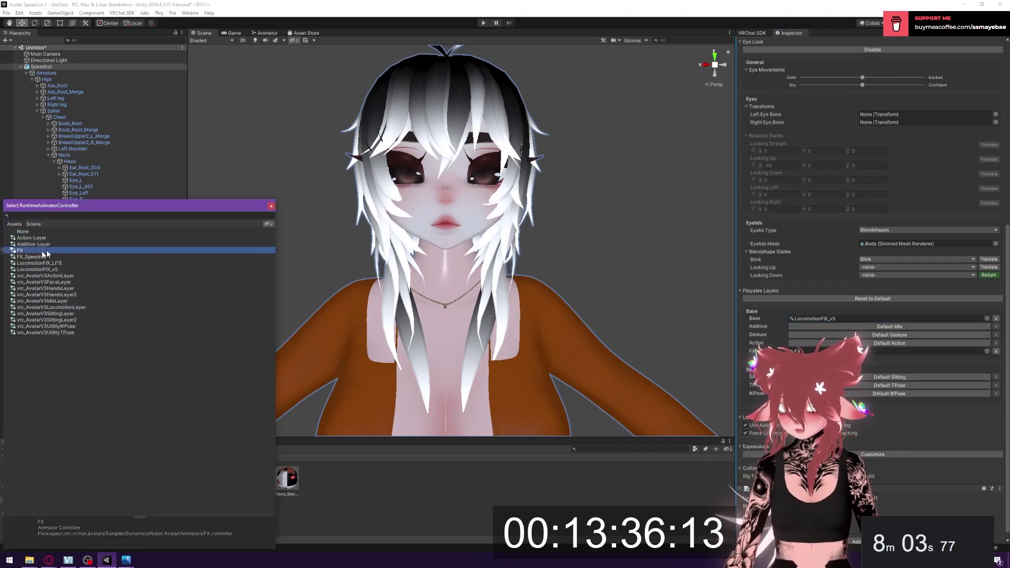
click(271, 206)
scroll(894, 347, down, 1)
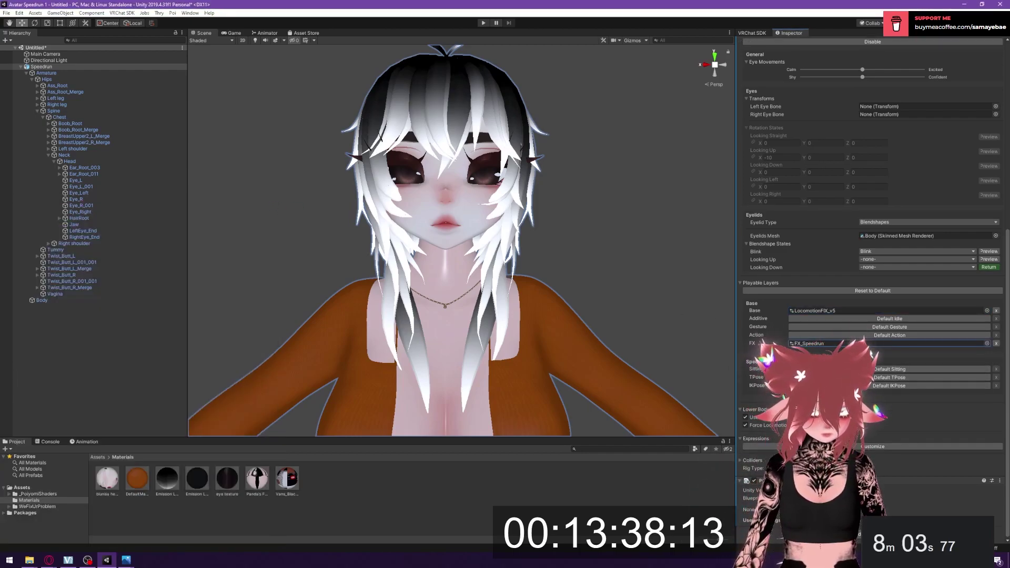
- Duplicate the Speedrun avatar and apply the FX_Speedrun controller to the copy
scroll(565, 238, down, 5)
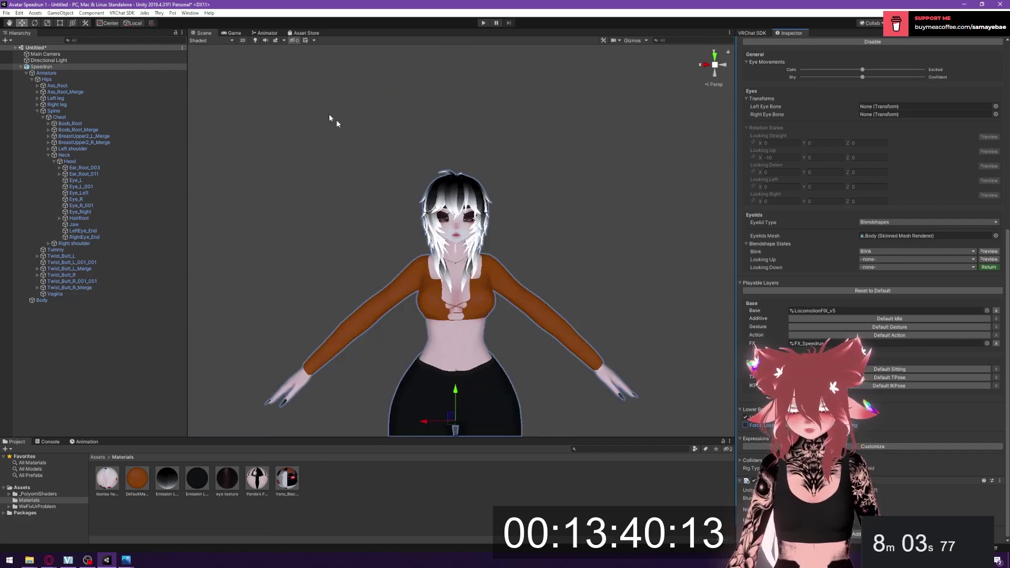
click(20, 67)
key(ctrl+d)
click(599, 450)
text(fx)
drag(170, 477, 54, 71)
- Show the Animation window for the duplicated avatar, make it slightly taller and close the Asset Store window
click(86, 442)
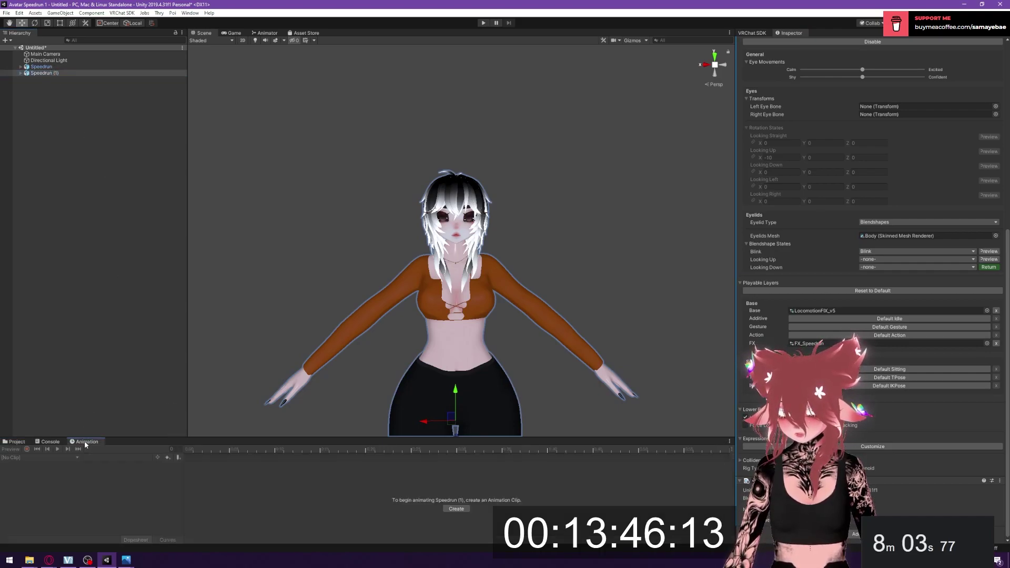
drag(69, 436, 74, 419)
click(273, 33)
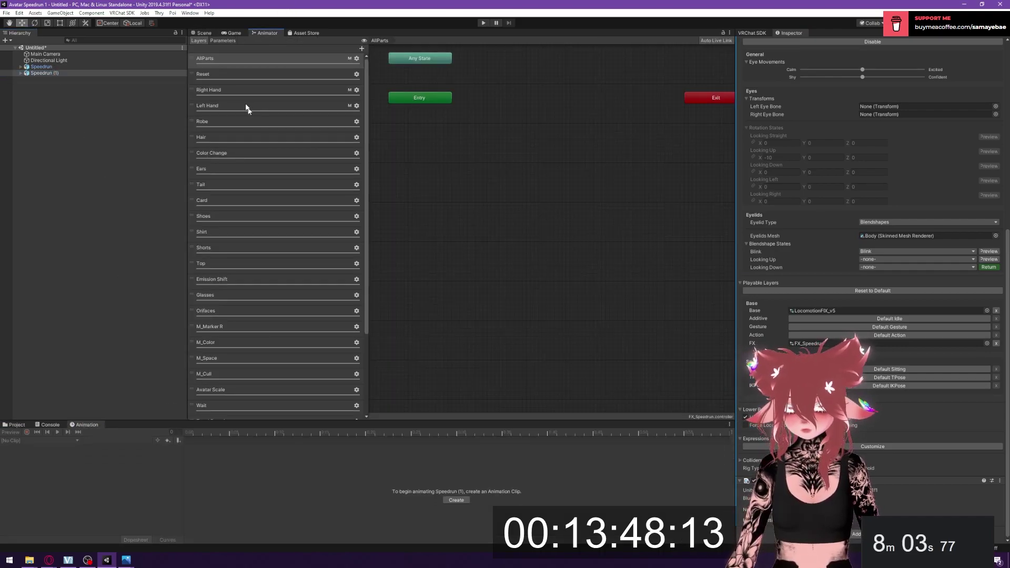
click(203, 34)
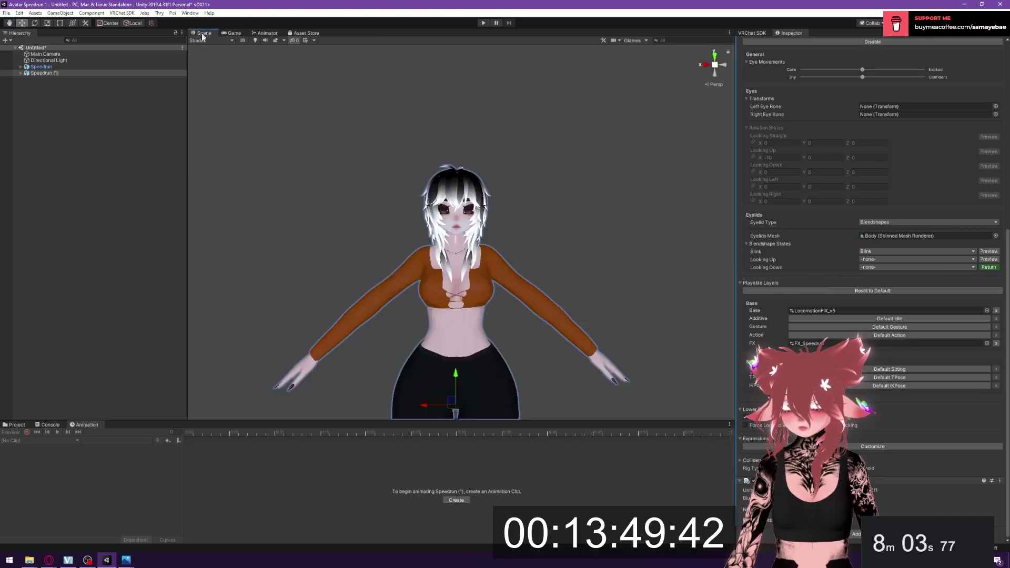
click(301, 33)
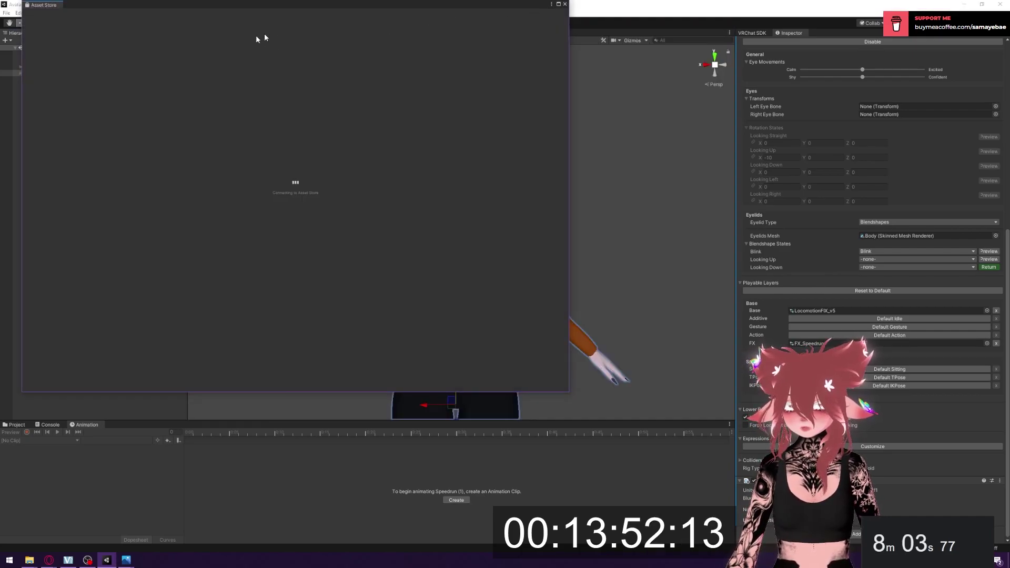
drag(521, 6, 652, 61)
click(634, 62)
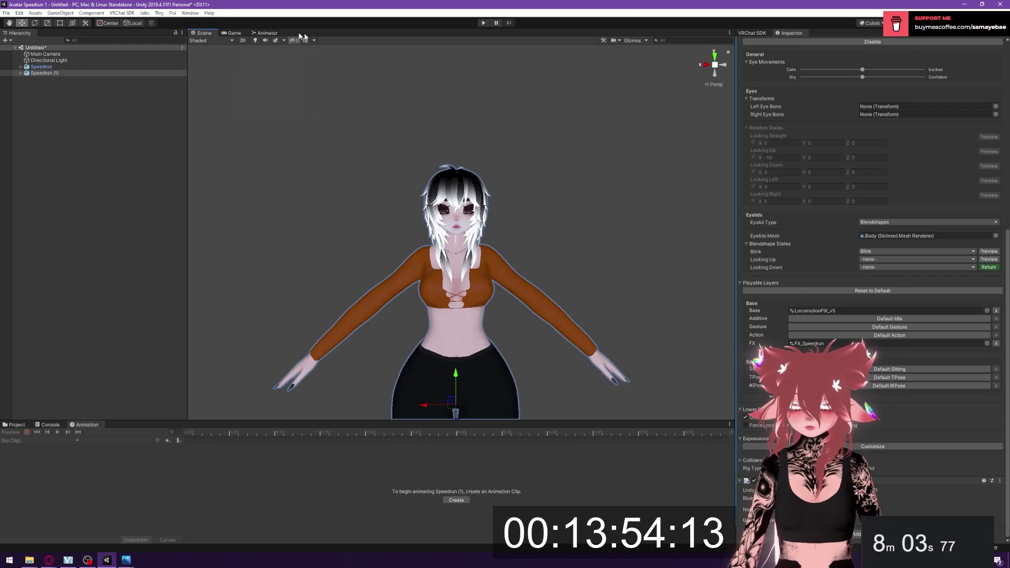
- Assign the proxy_hands_fist motion to the Fist state in the FX_Speedrun controller's Right Hand layer
click(265, 33)
click(220, 88)
click(222, 105)
click(222, 90)
click(567, 117)
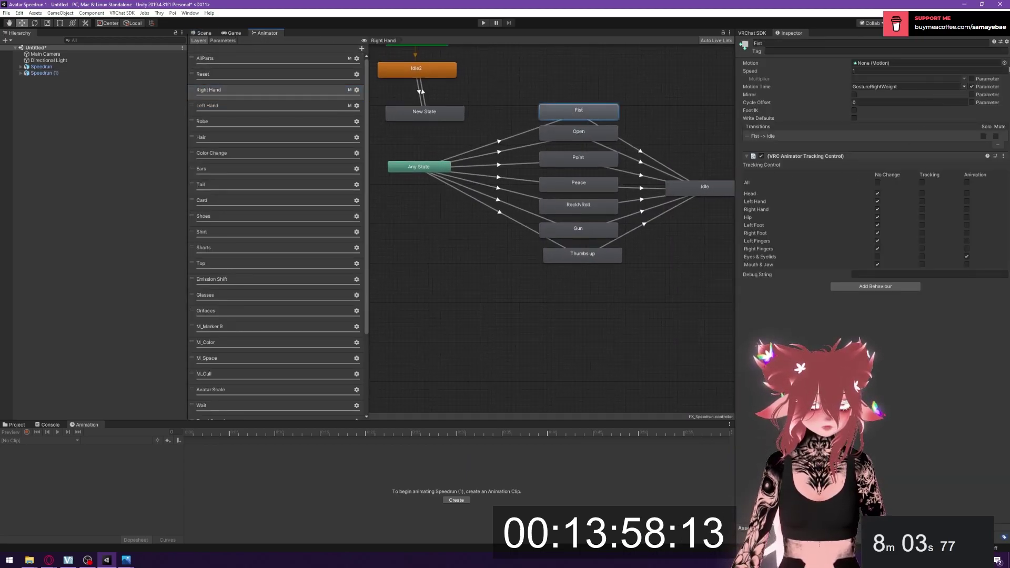
click(1004, 62)
text(fid)
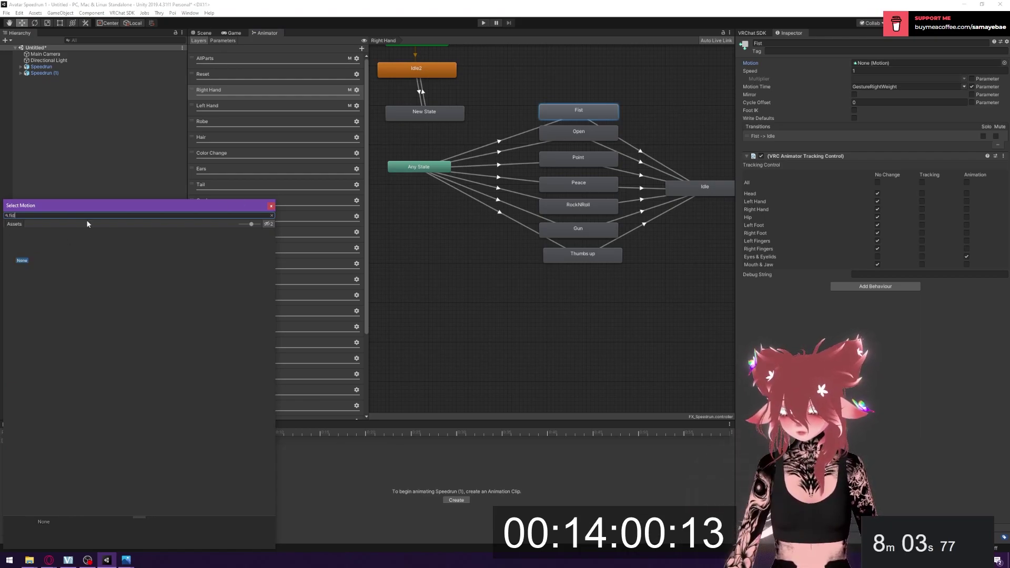
key(BackSpace)
text(s)
click(35, 238)
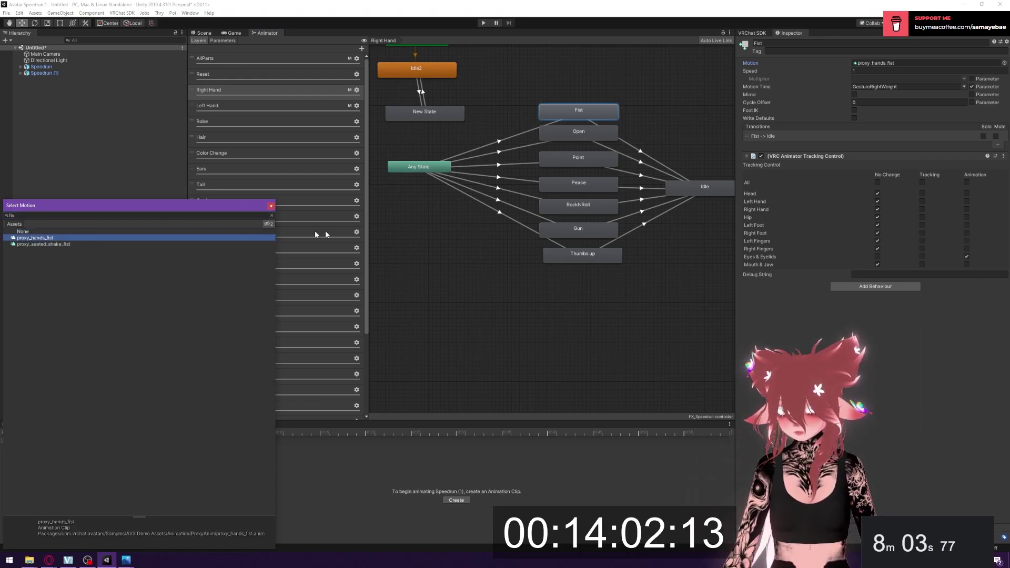
- Select the Right Hand layer's Open state, show the root Assets folder in the project and open the state's motion picker
click(600, 138)
click(50, 425)
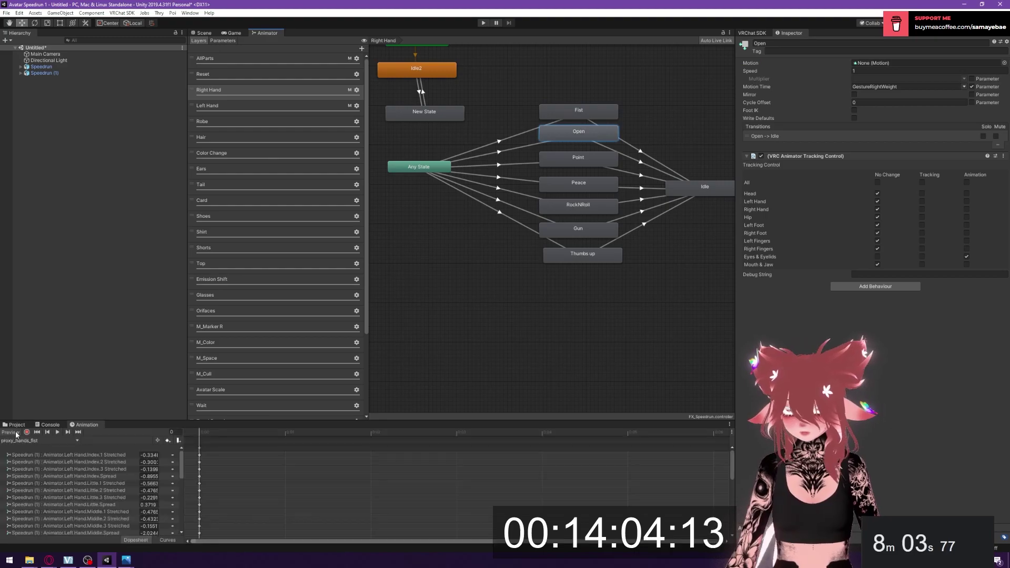
click(16, 425)
click(29, 477)
click(27, 483)
click(26, 477)
click(27, 472)
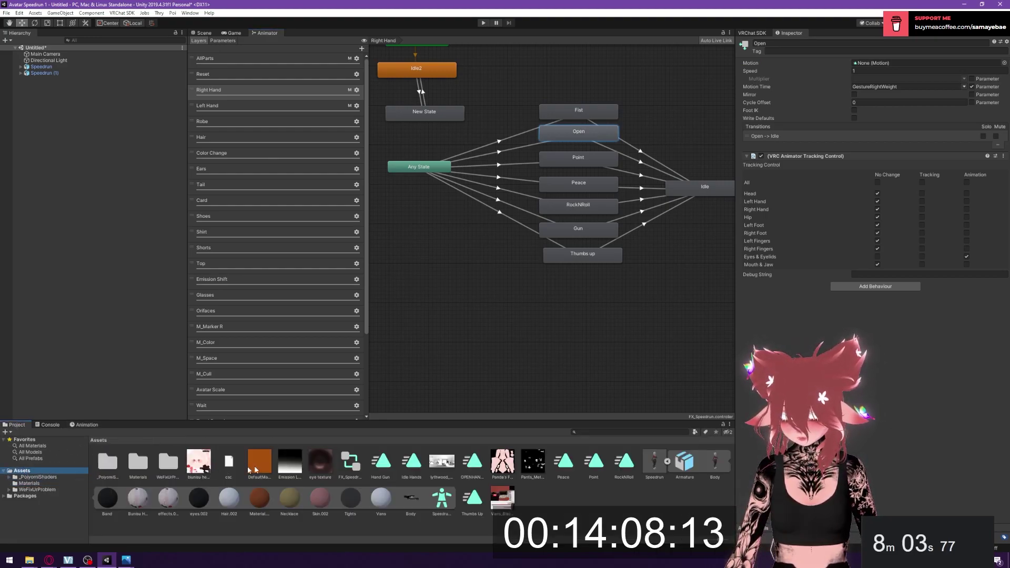
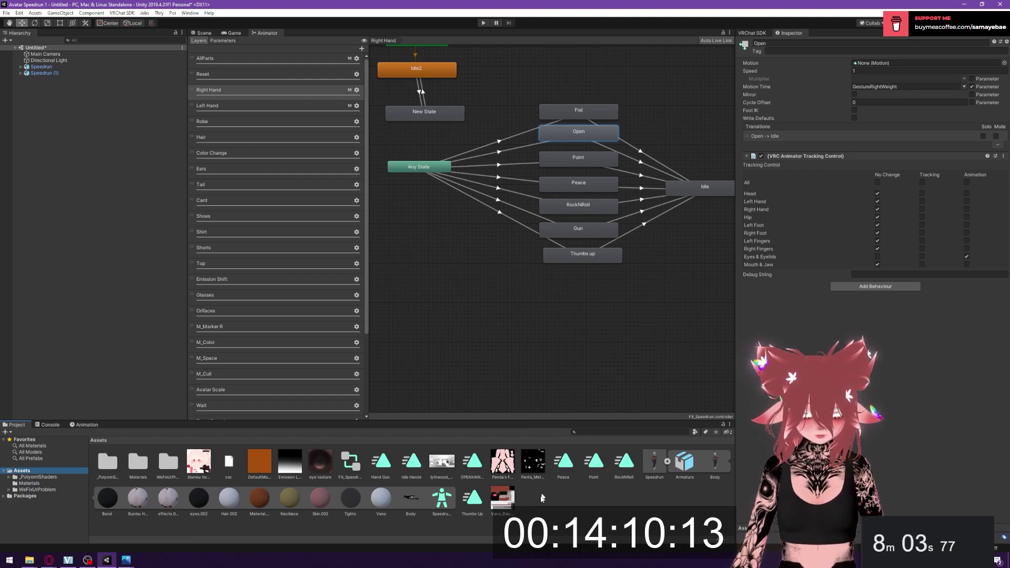
click(1004, 62)
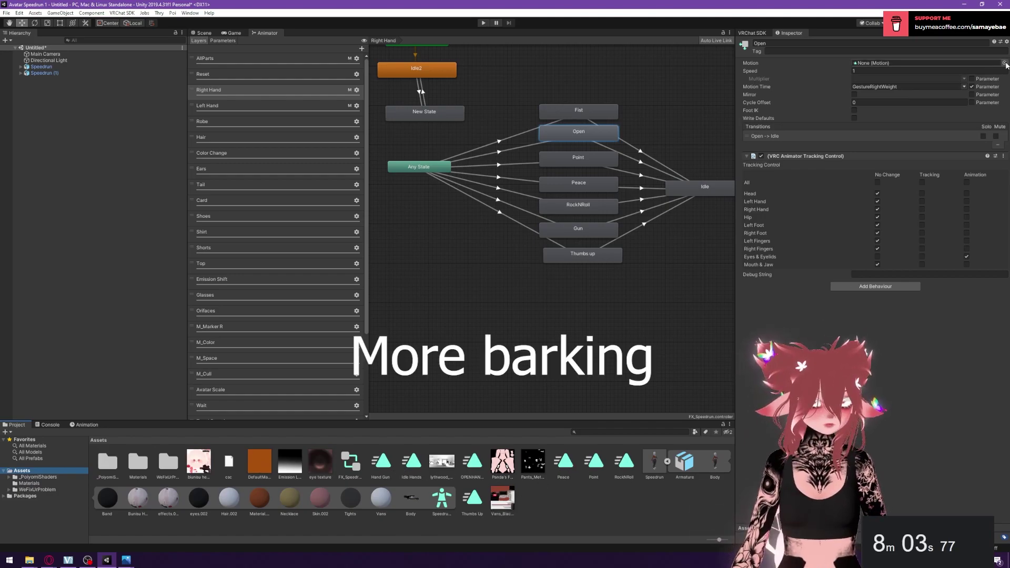
- Assign the Point motion to the Point state and the RockNRoll motion to the RockNRoll state in the Right Hand layer
click(591, 160)
click(1004, 63)
text(po)
click(23, 263)
click(578, 205)
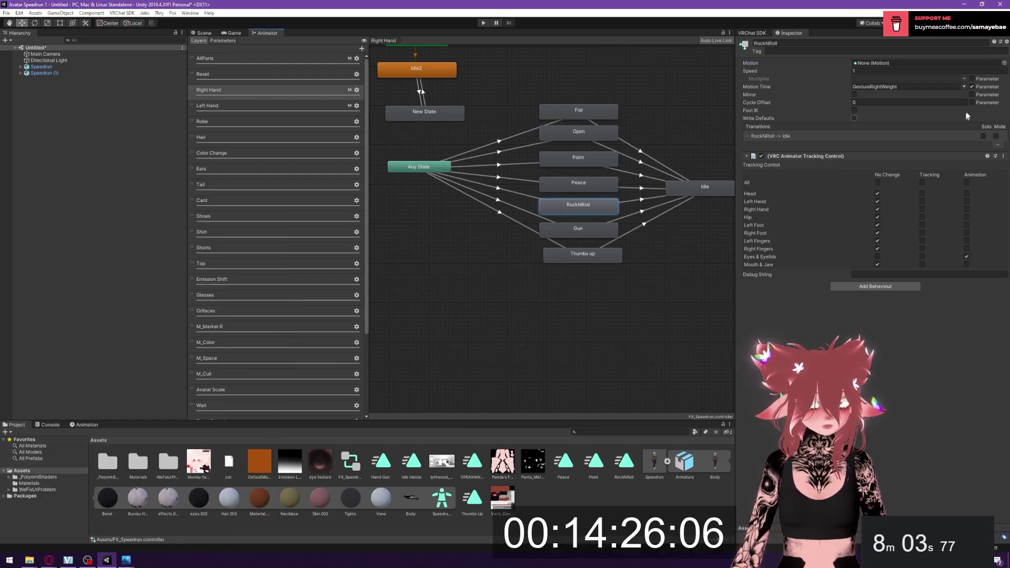
click(1003, 62)
text(ro)
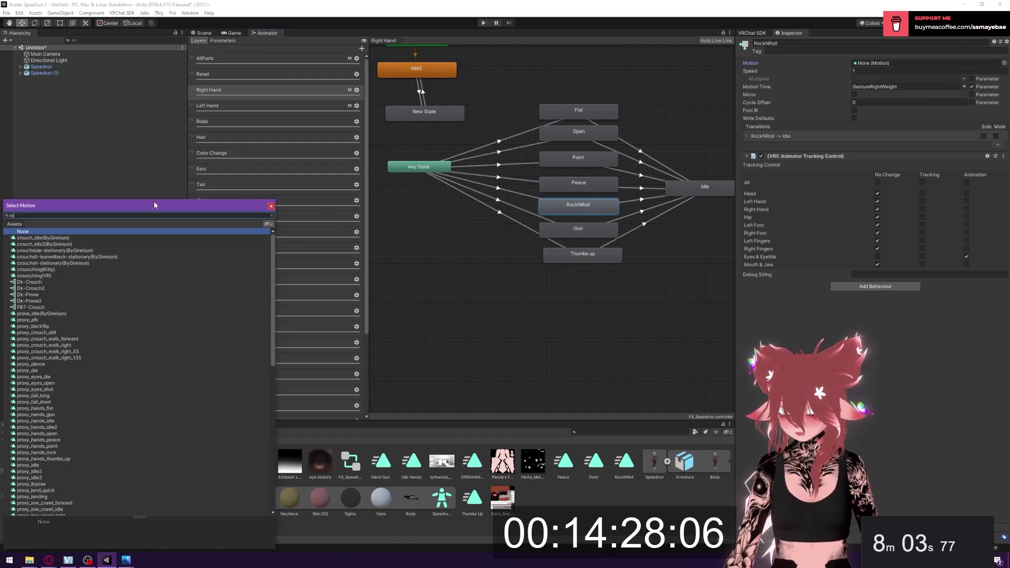
text(ck)
click(28, 244)
- Assign the Hand Gun motion to the Gun state and Thumbs Up to the Thumbs up state in the Right Hand layer
click(578, 228)
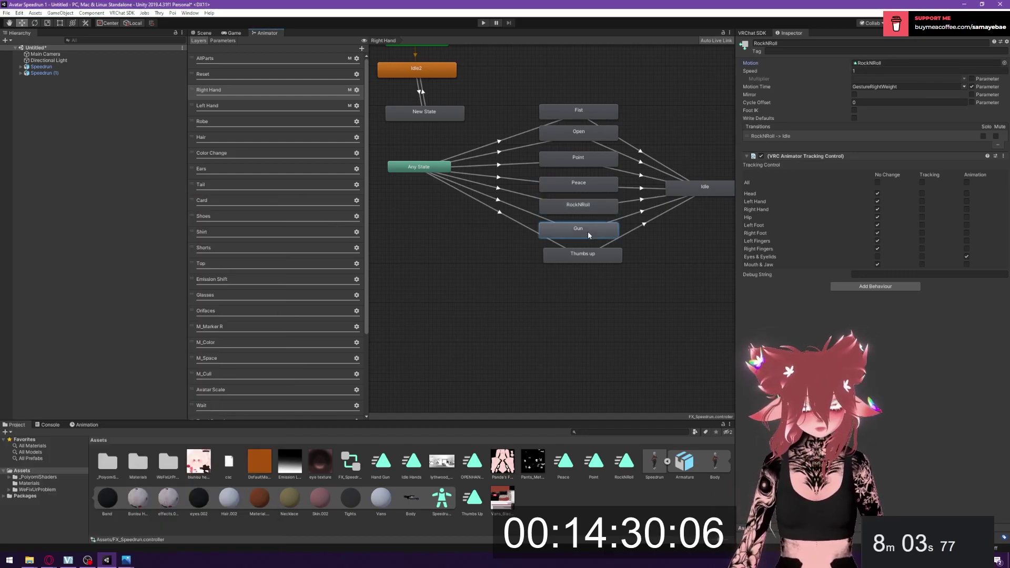
text(gun)
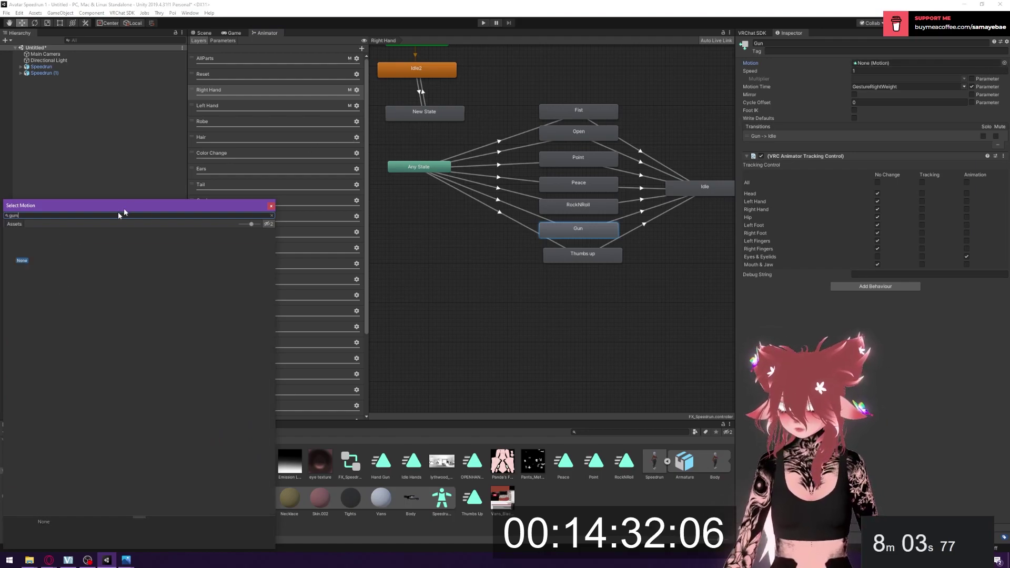
key(BackSpace)
click(21, 238)
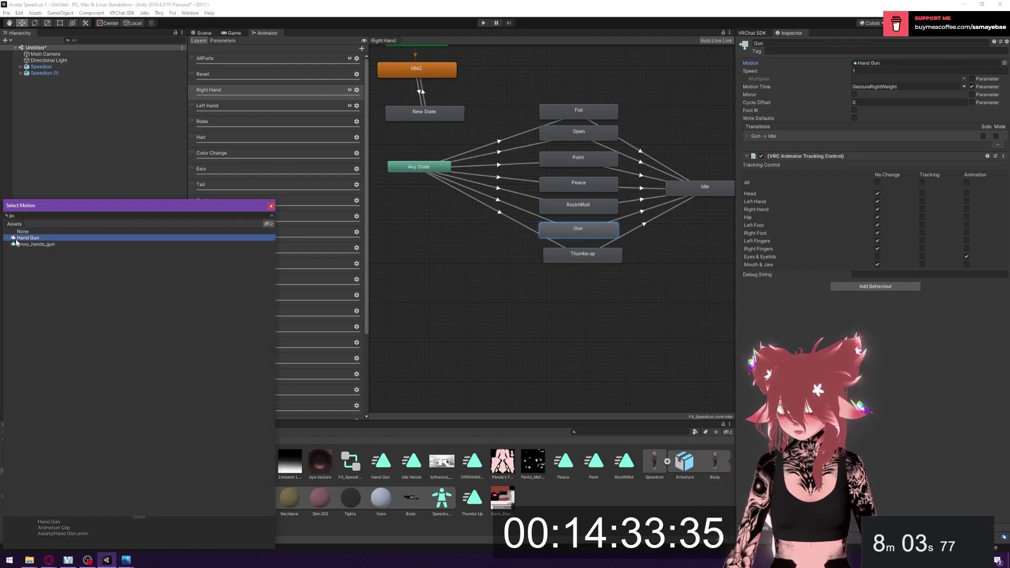
click(570, 252)
click(1004, 62)
text(th)
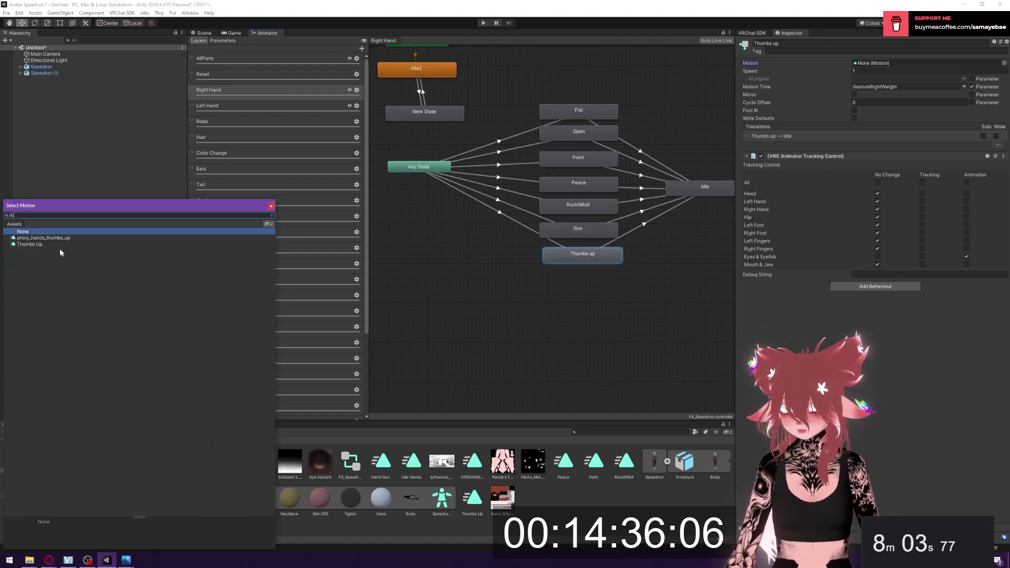
click(69, 244)
click(271, 206)
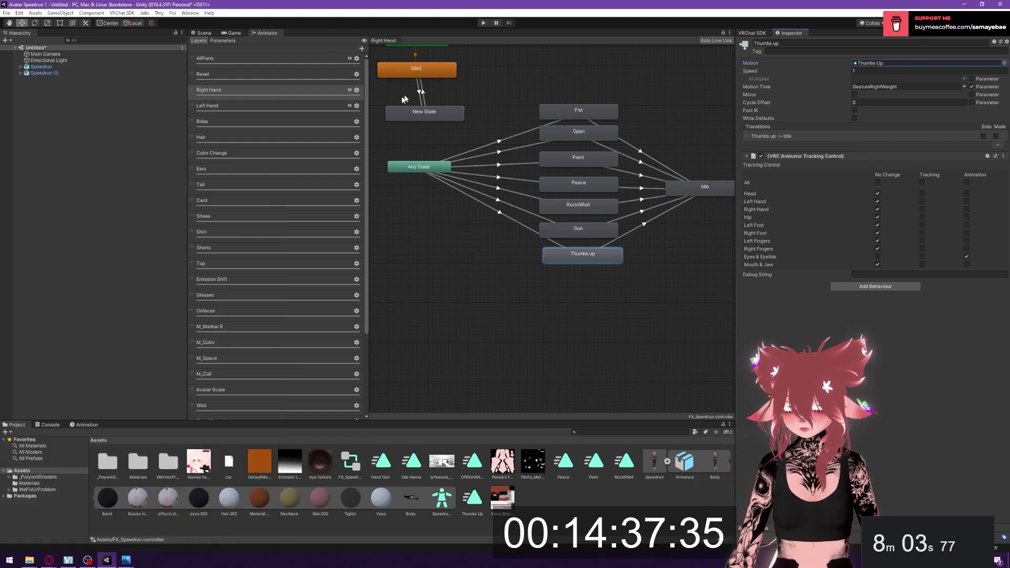
- Assign the Idle Hands motion to the Idle2 state in the Right Hand layer
click(427, 111)
click(429, 72)
click(1004, 63)
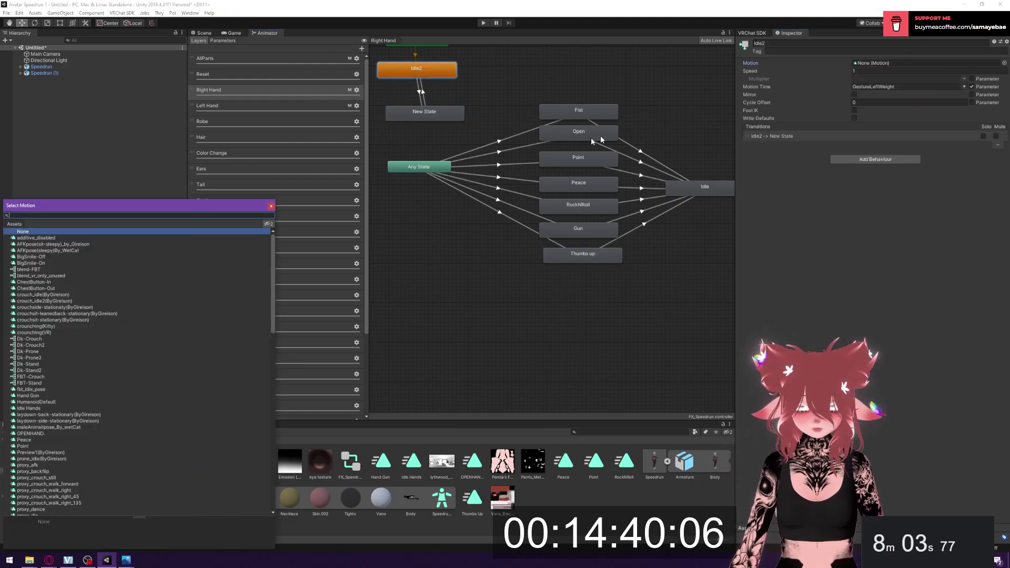
text(id)
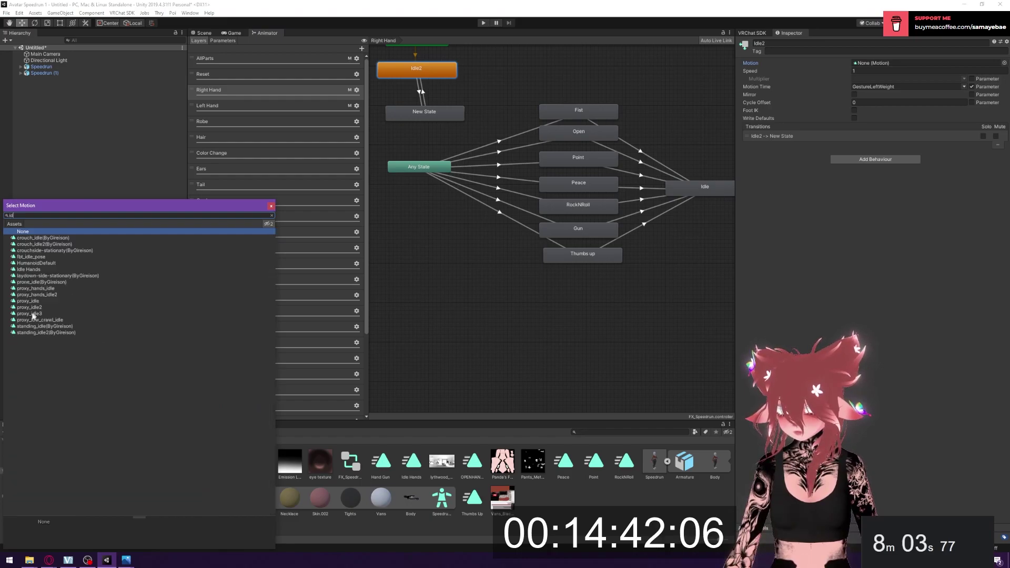
click(36, 269)
click(271, 206)
- Assign the Idle Hands motion to the Idle2 state in the Left Hand layer
click(227, 105)
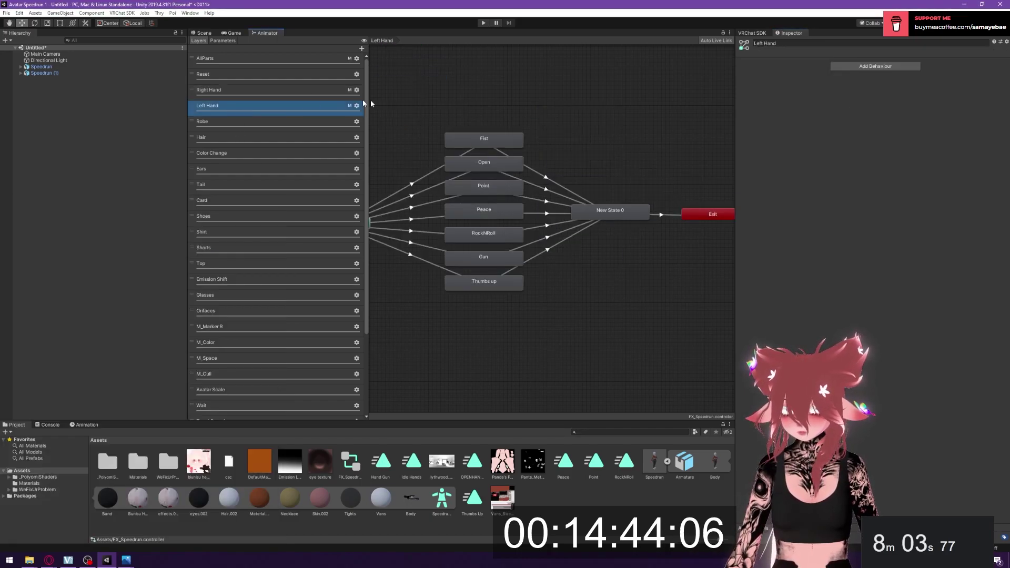
middle_drag(483, 185, 553, 193)
click(445, 140)
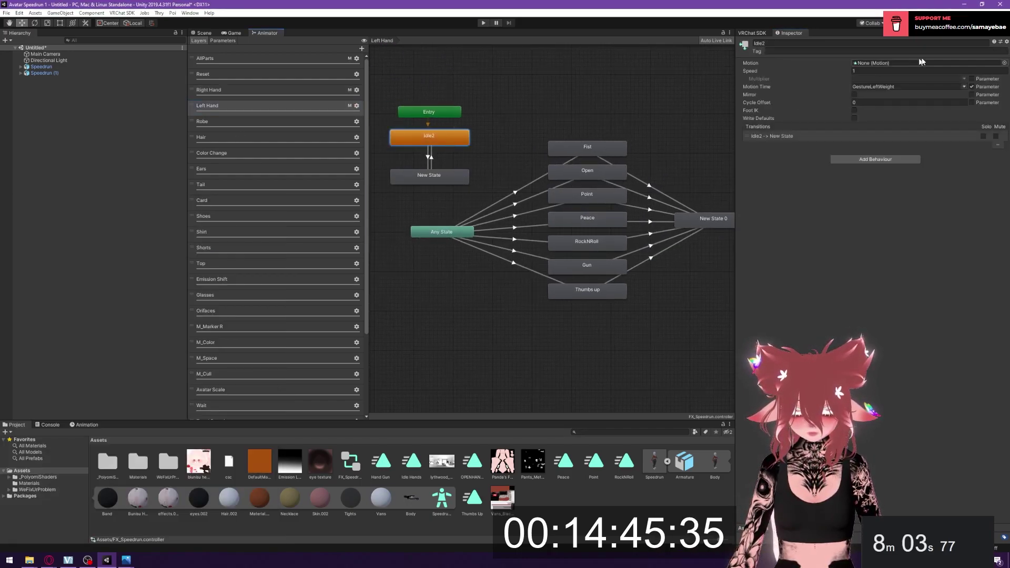
click(1004, 63)
text(idl)
click(29, 257)
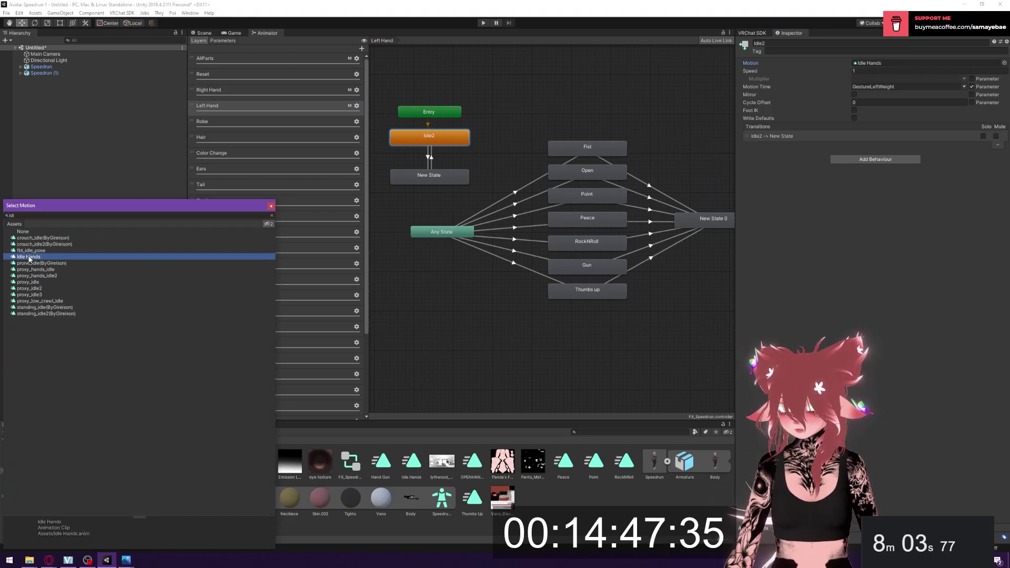
- Assign proxy_hands_fist to the Fist state and OPENHAND to the Open state in the Left Hand layer
click(579, 146)
click(1004, 63)
text(fis)
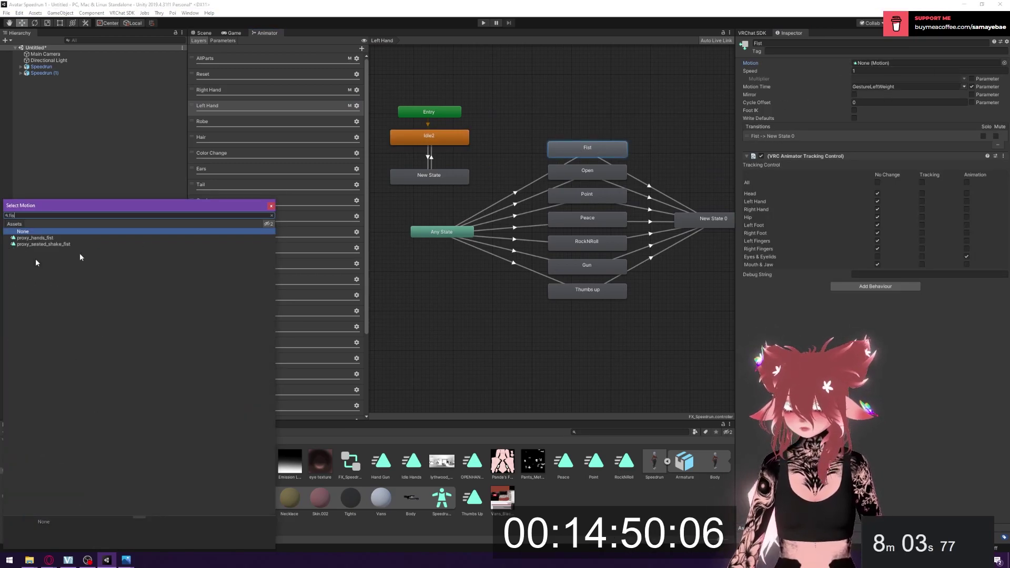
click(58, 238)
click(590, 174)
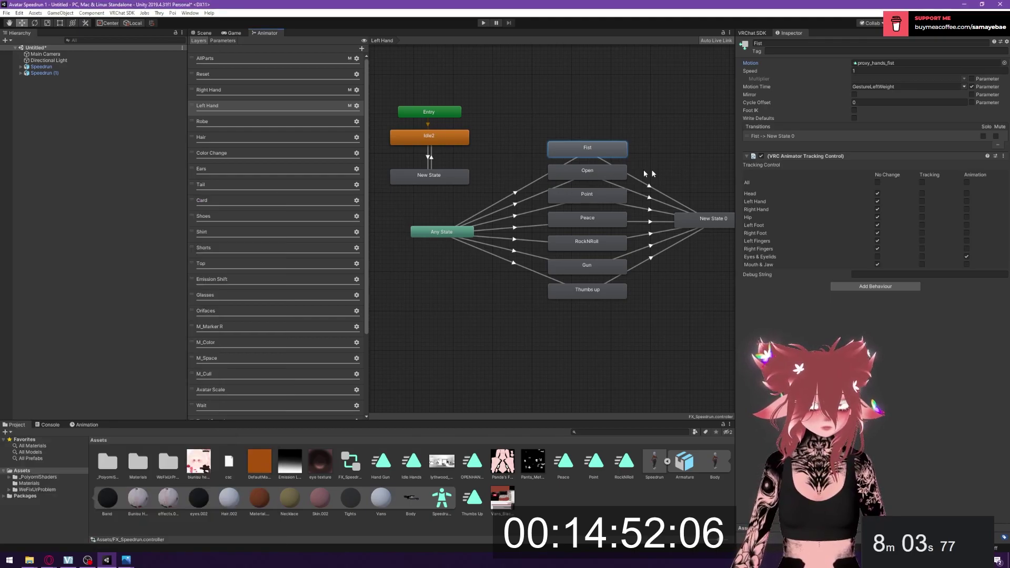
click(605, 171)
click(1004, 63)
text(op)
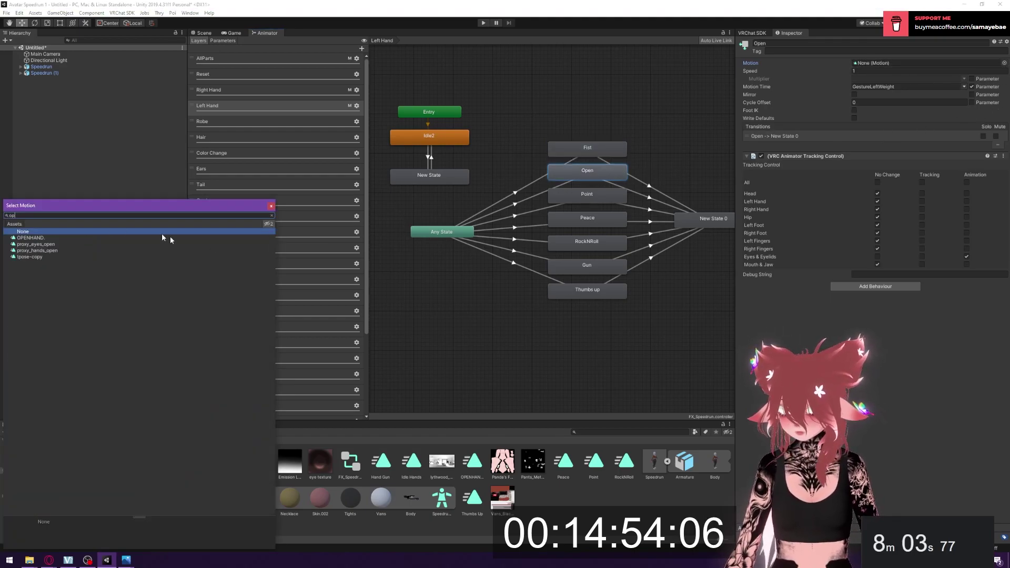
click(32, 238)
- Assign the Point motion to the Point state and the Peace motion to the Peace state in the Left Hand layer
click(587, 193)
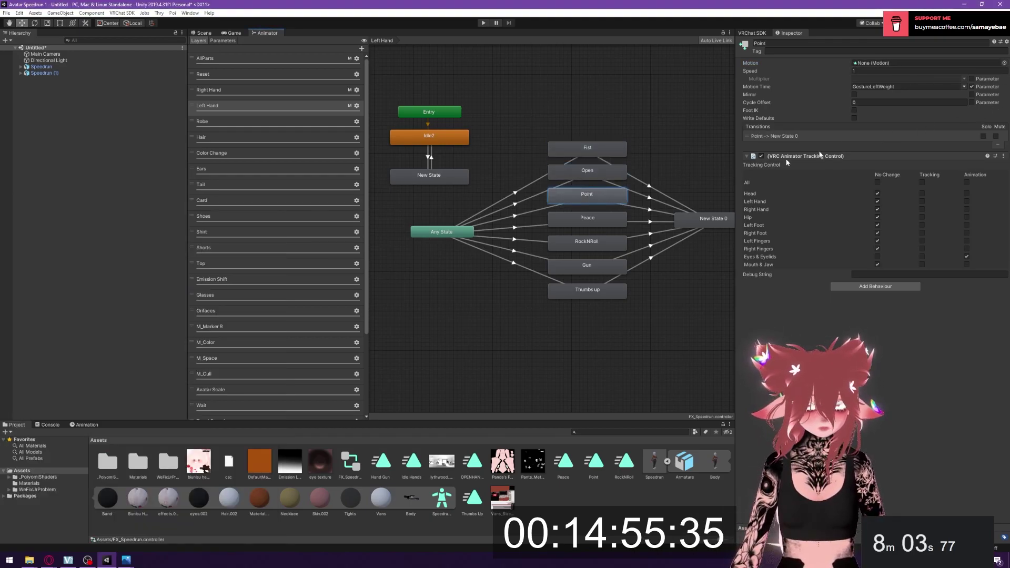
click(1004, 63)
text(poi)
click(46, 237)
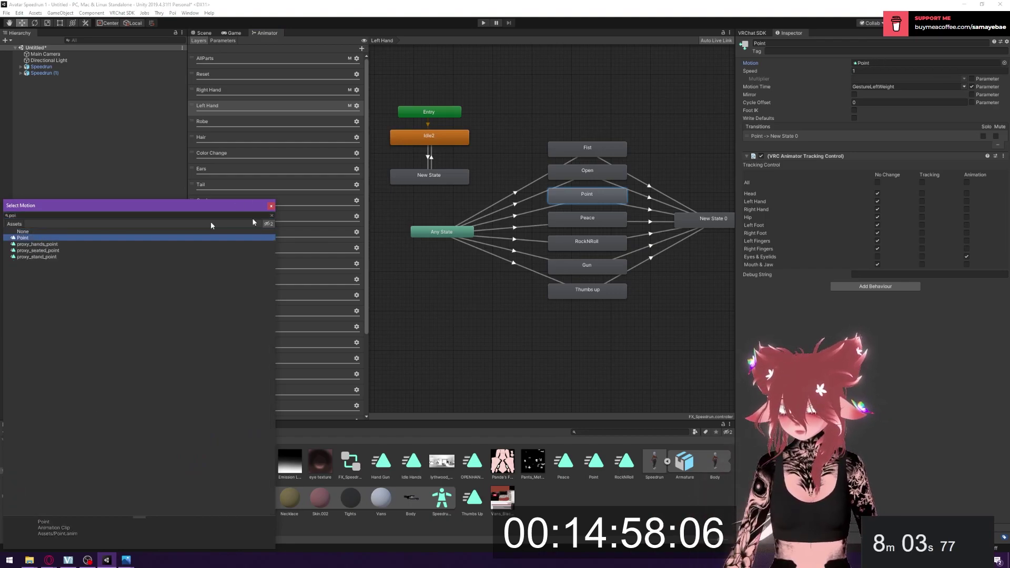
click(598, 216)
click(1004, 63)
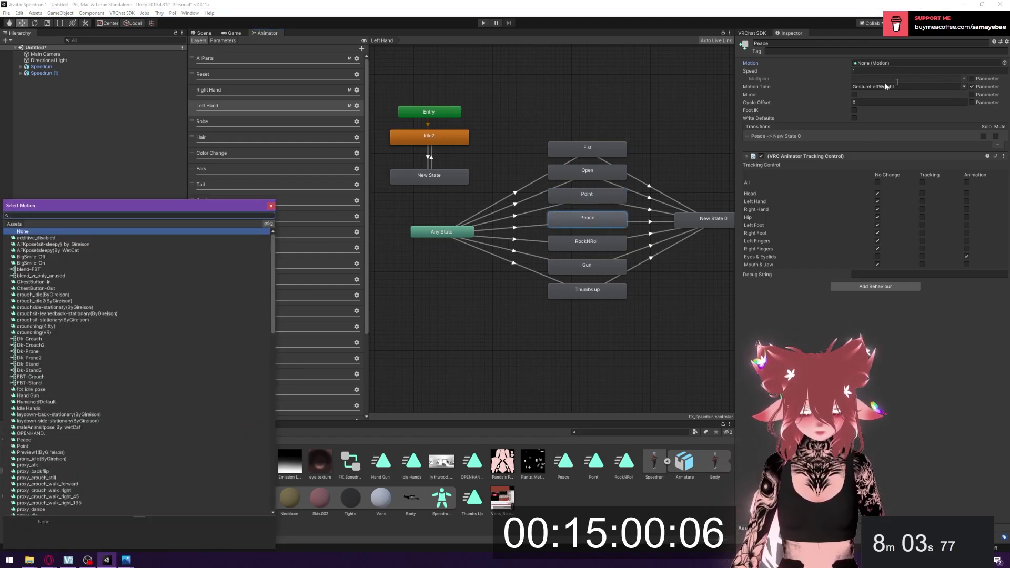
text(pea)
click(33, 238)
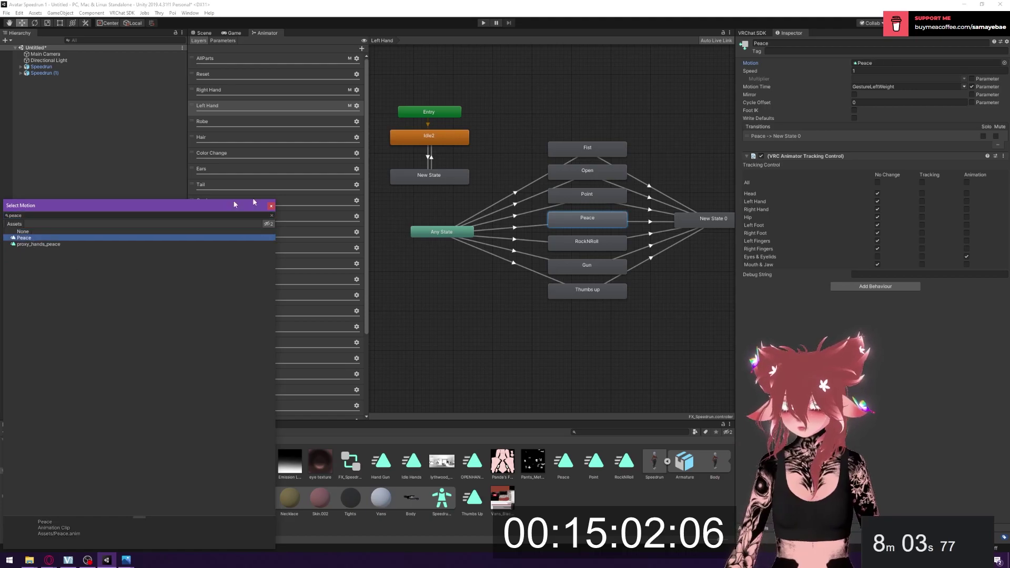
- Assign the RockNRoll motion to the RockNRoll state and Hand Gun to the Gun state in the Left Hand layer
click(579, 247)
click(587, 242)
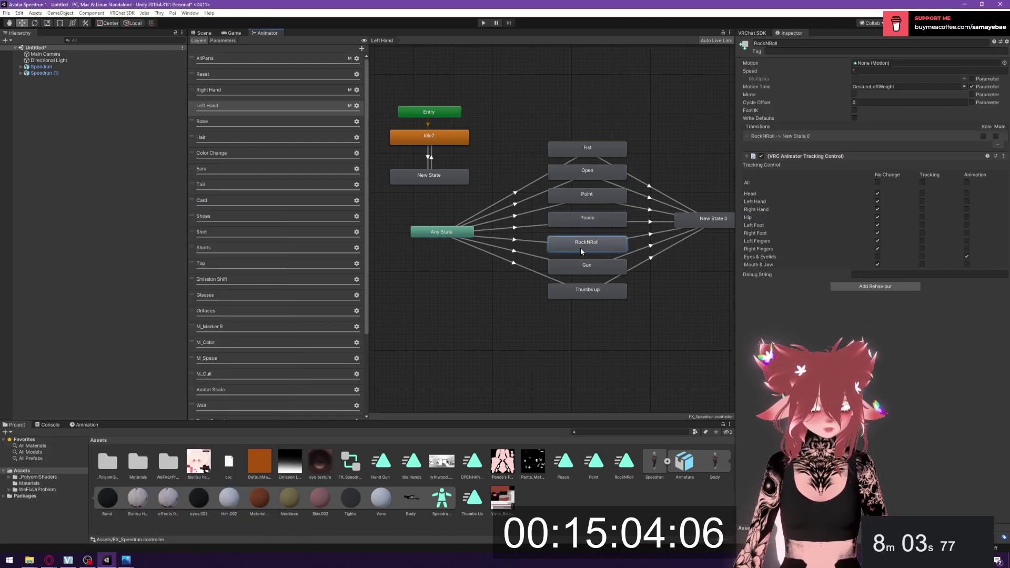
click(1004, 63)
text(roc)
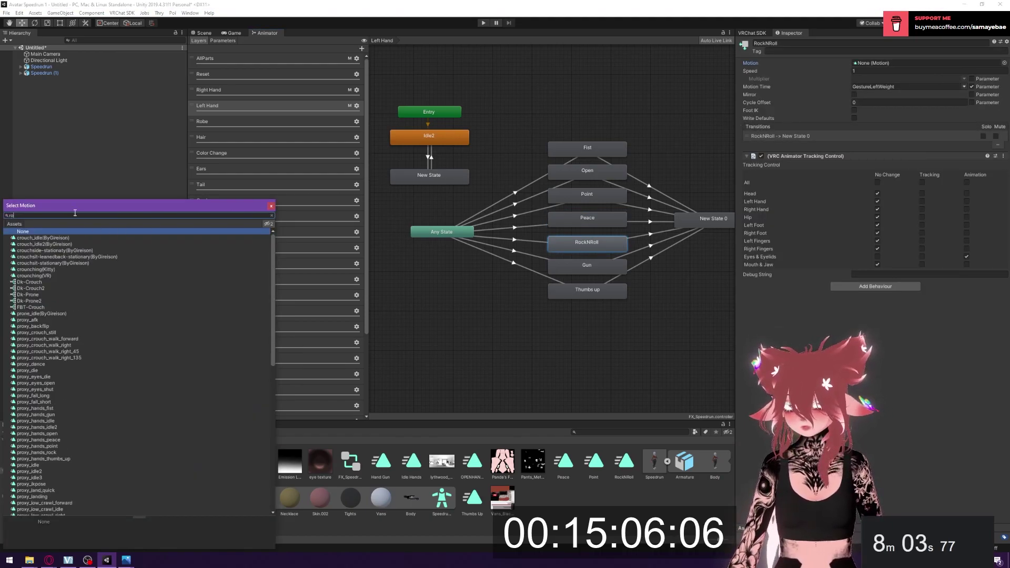
click(32, 243)
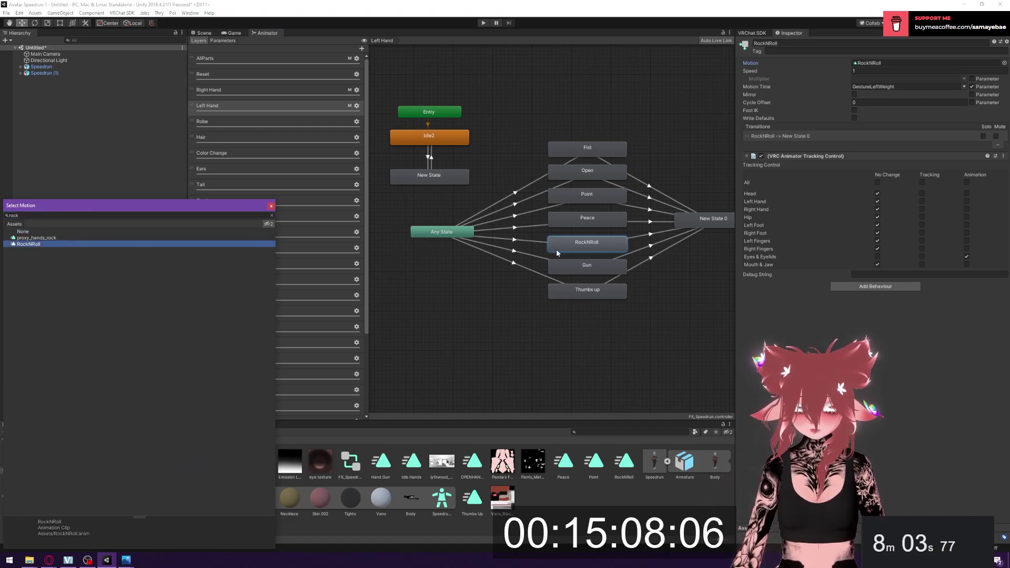
click(568, 271)
click(1004, 63)
text(gumn)
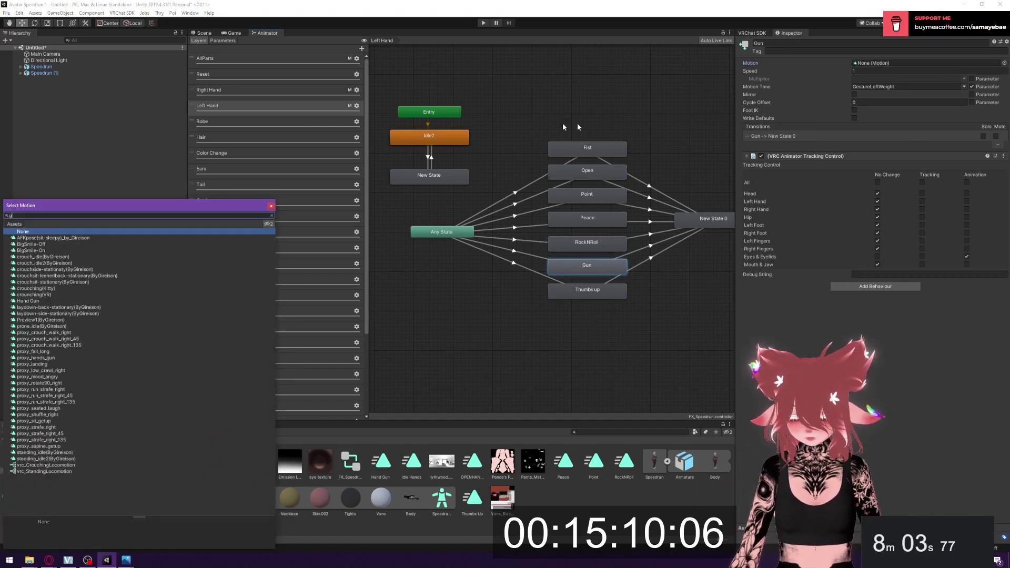
key(BackSpace)
key(BackSpace)
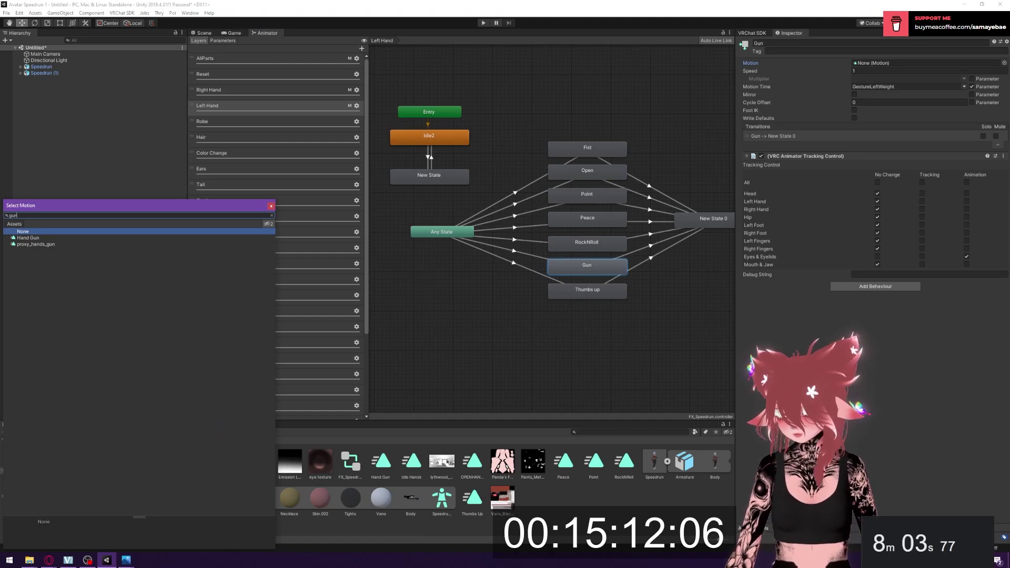
text(n)
click(43, 238)
- Assign the Thumbs Up motion to the Left Hand layer's Thumbs up state and close the motion picker
click(578, 294)
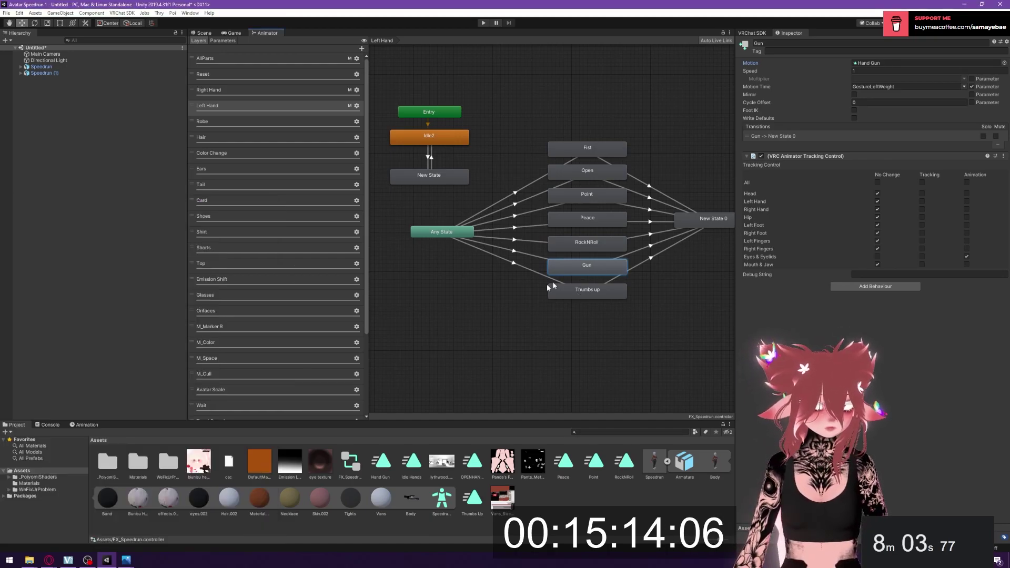
click(570, 289)
click(1004, 62)
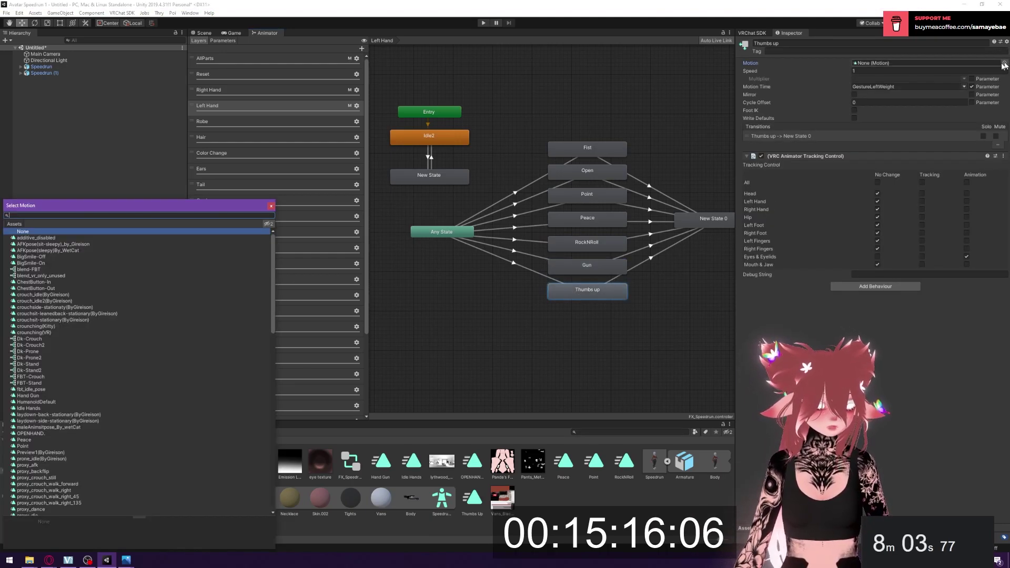
text(th)
click(31, 246)
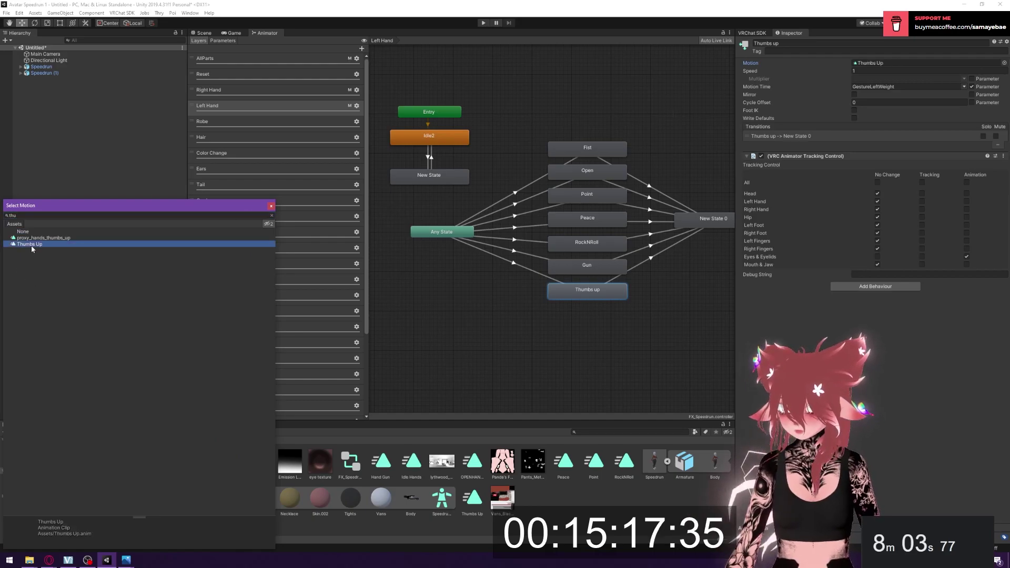
click(271, 206)
click(431, 276)
scroll(463, 260, down, 1)
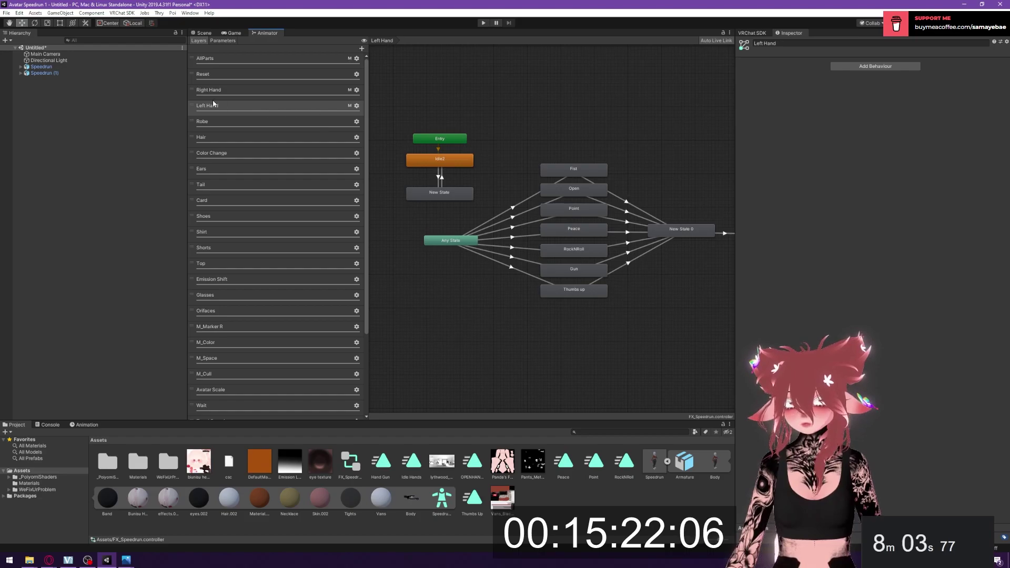
- Delete the FX_Speedrun controller's layers one by one from EmissionStrength up through Hair
click(220, 130)
scroll(256, 311, down, 3)
click(239, 415)
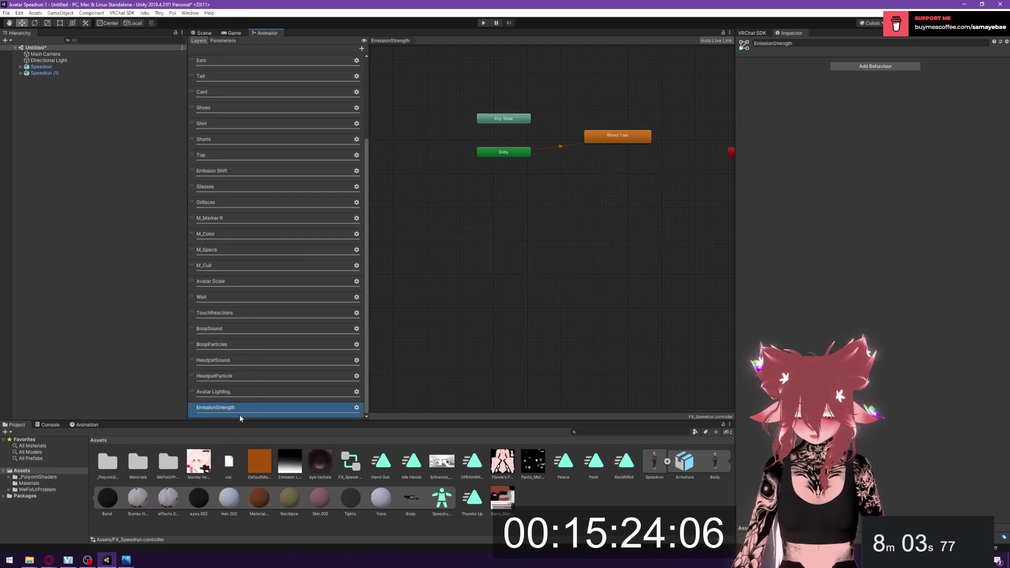
key(Delete)
key(Delete)
key(Delete)
key(Delete)
key(Delete)
key(Delete)
key(Delete)
key(Delete)
key(Delete)
key(Delete)
key(Delete)
key(Delete)
key(Delete)
key(Delete)
key(Delete)
key(Delete)
key(Delete)
key(Delete)
key(Delete)
key(Delete)
key(Delete)
key(Delete)
key(Delete)
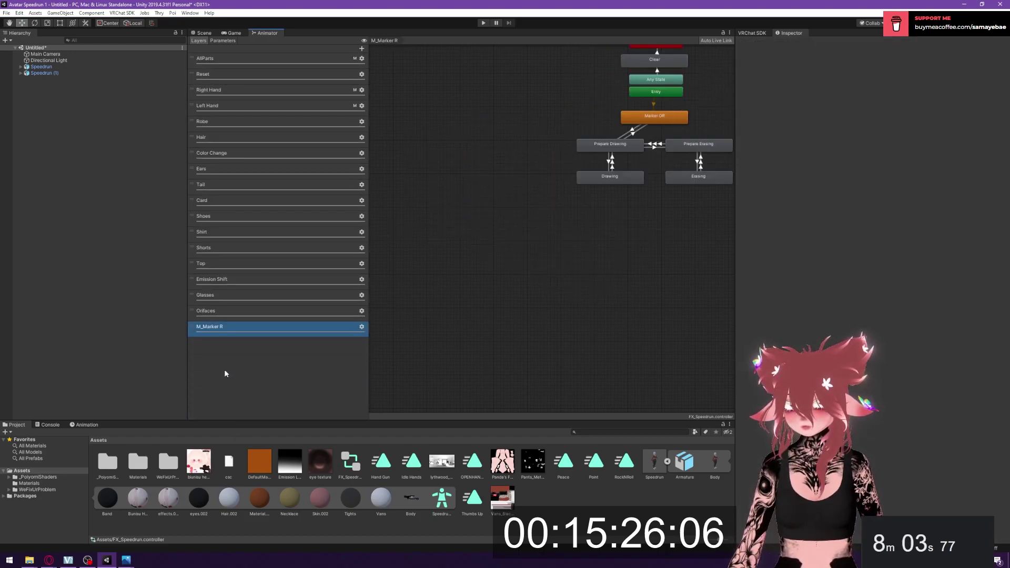
key(Delete)
key(Delete)
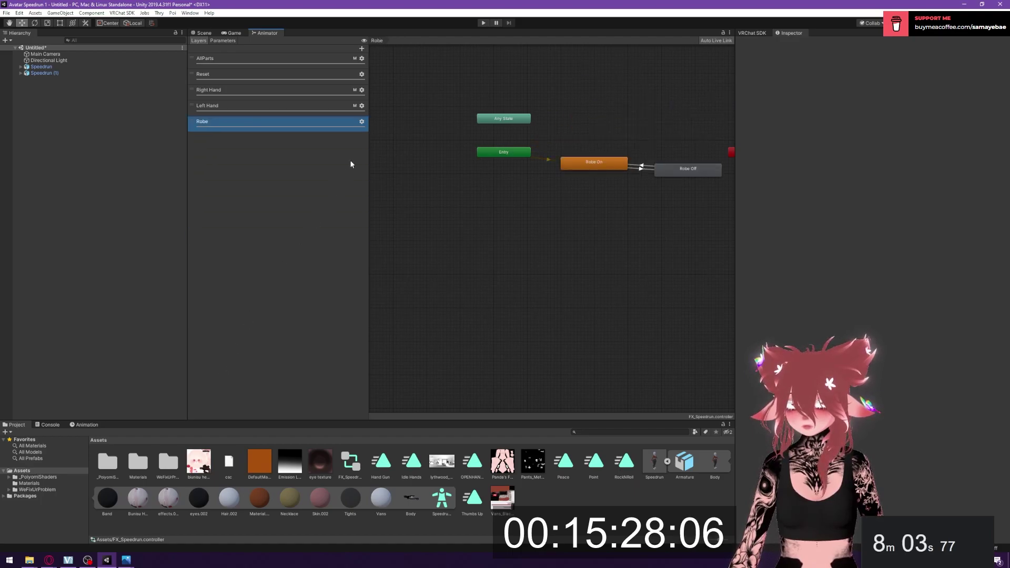
- Delete the Robe layer and clear the avatar masks from the Left Hand and Right Hand layers
key(Delete)
click(361, 106)
click(455, 116)
key(Delete)
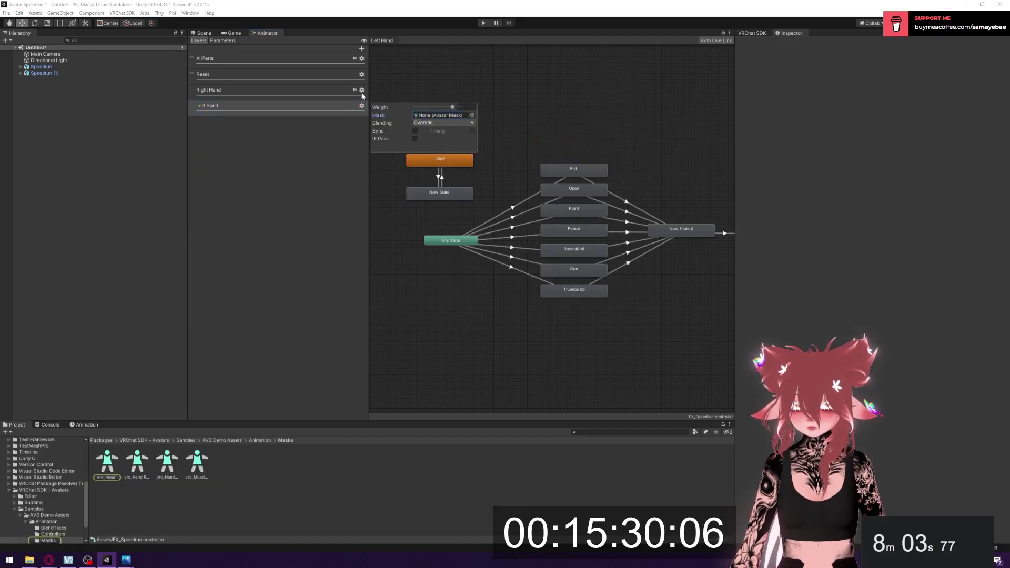
click(362, 91)
click(442, 100)
key(Delete)
click(485, 92)
- Return to the scene, select Speedrun (1) and show its animation clips in an enlarged Animation window
click(203, 33)
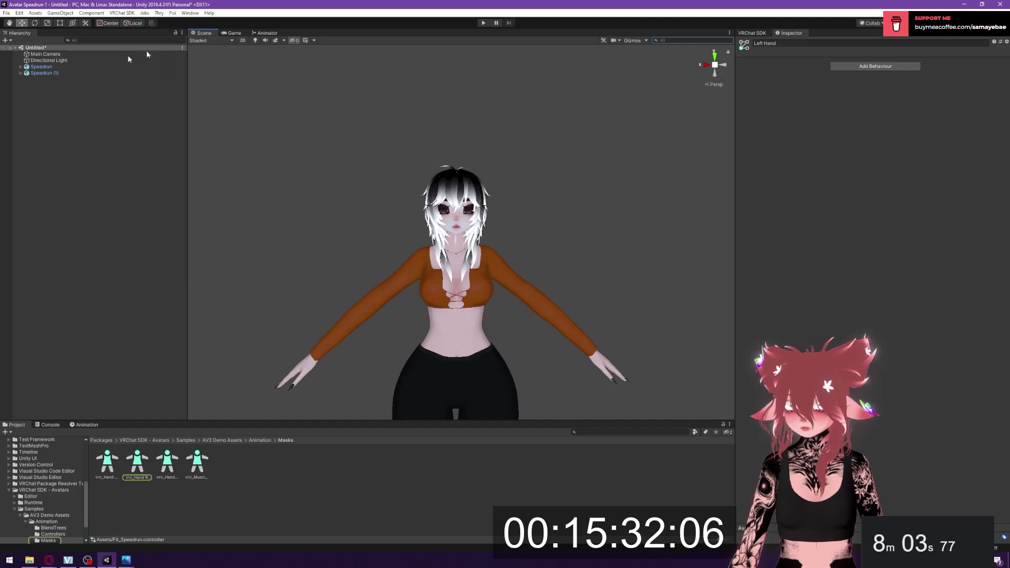
click(45, 73)
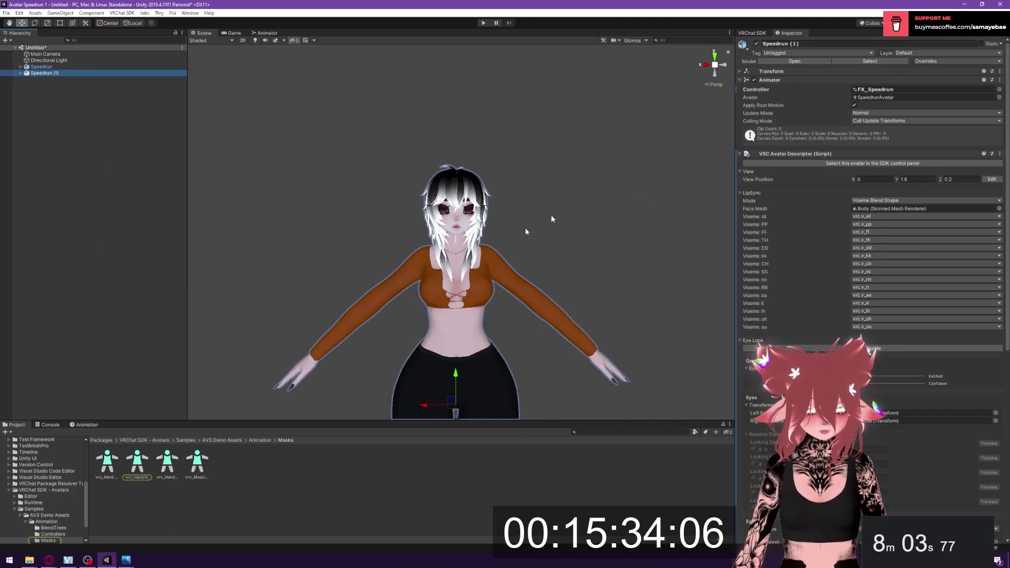
click(98, 416)
click(86, 426)
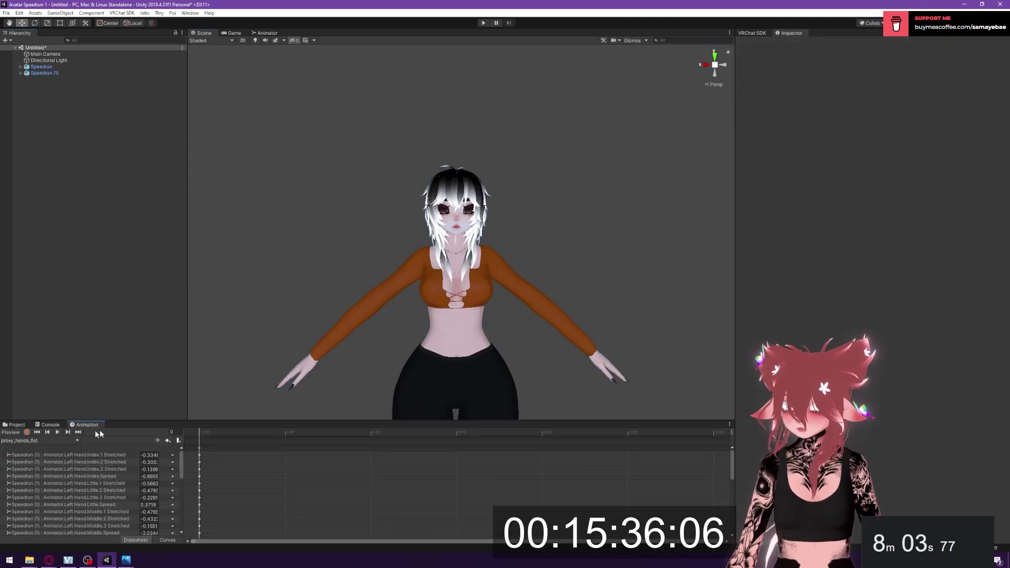
click(17, 441)
click(134, 425)
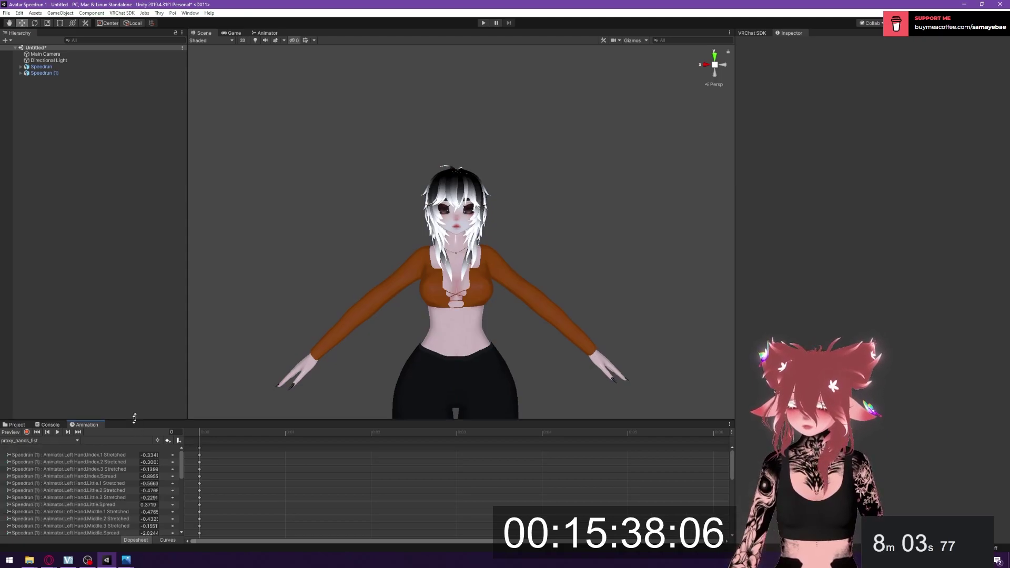
drag(134, 421, 208, 286)
- Open the OPENHAND clip and delete all of its animated properties
click(35, 307)
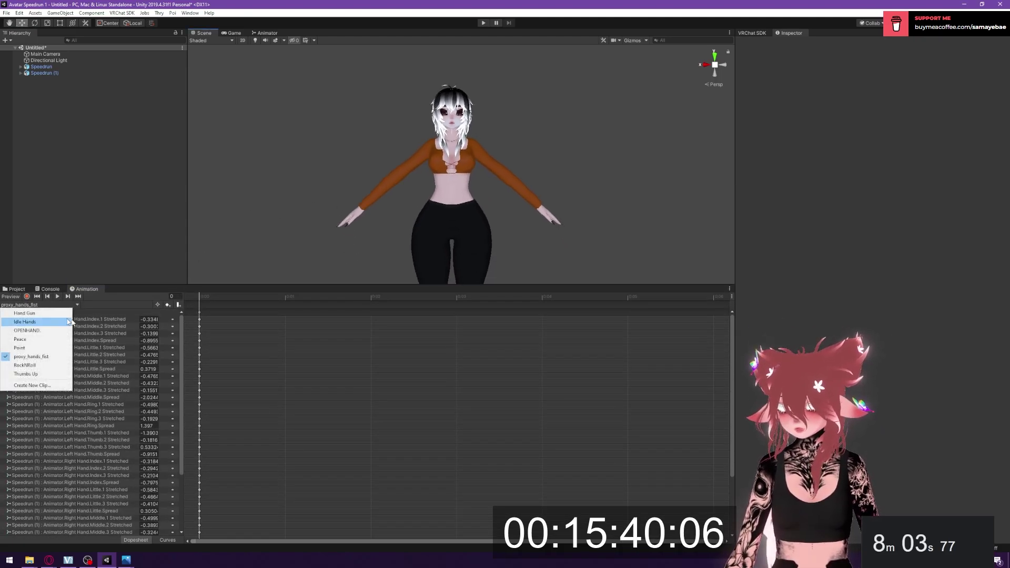
click(57, 330)
click(89, 340)
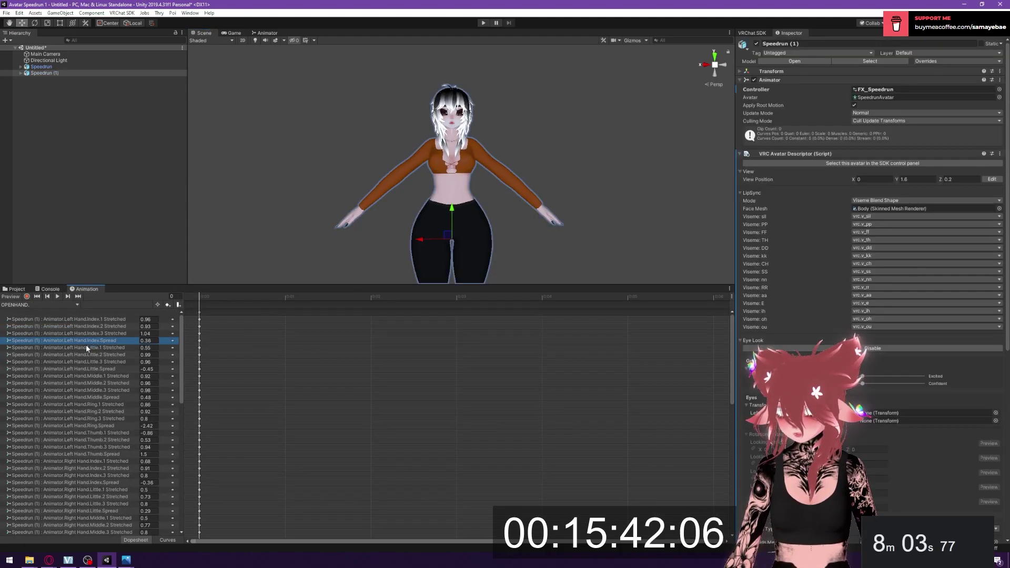
scroll(105, 395, down, 15)
shift+click(97, 516)
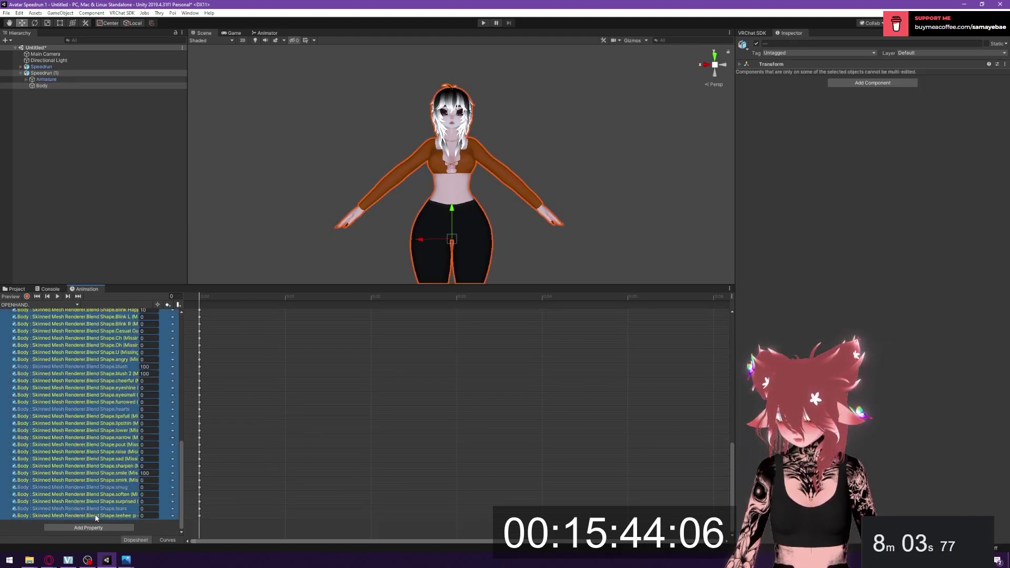
key(Delete)
- Add the Body's face and expression blend shapes, through weepy, Wink L and Wink R, as properties of the OPENHAND clip
click(91, 317)
click(150, 348)
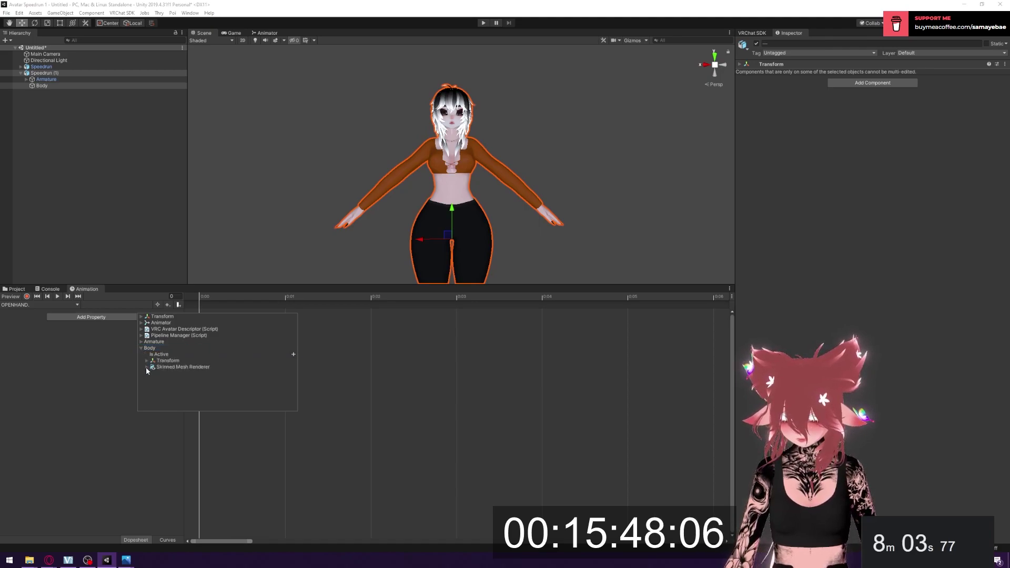
click(147, 368)
click(174, 387)
scroll(202, 382, down, 5)
scroll(202, 382, down, 15)
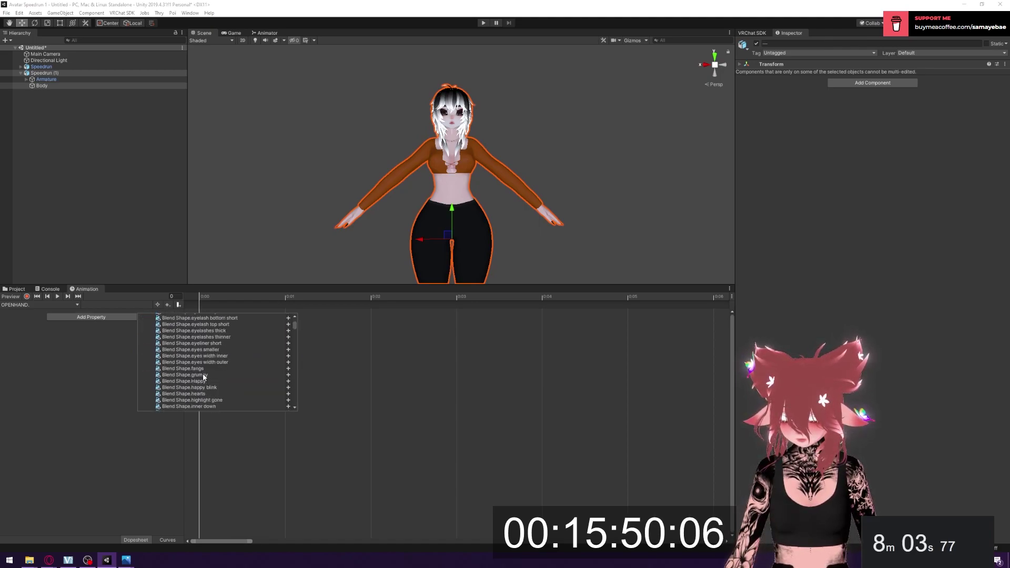
scroll(232, 352, down, 3)
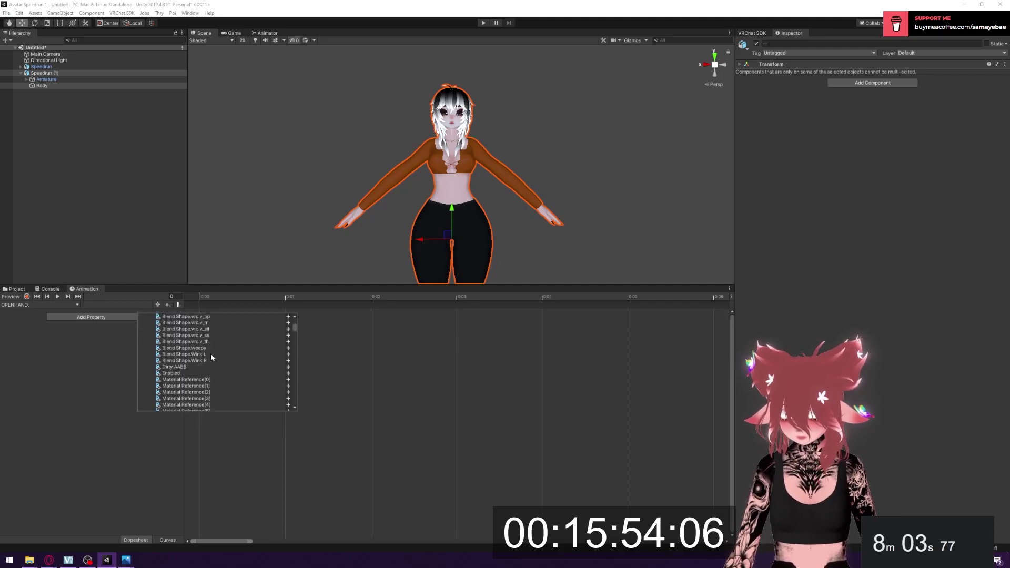
ctrl+click(200, 348)
ctrl+click(199, 354)
ctrl+click(196, 360)
right_click(198, 360)
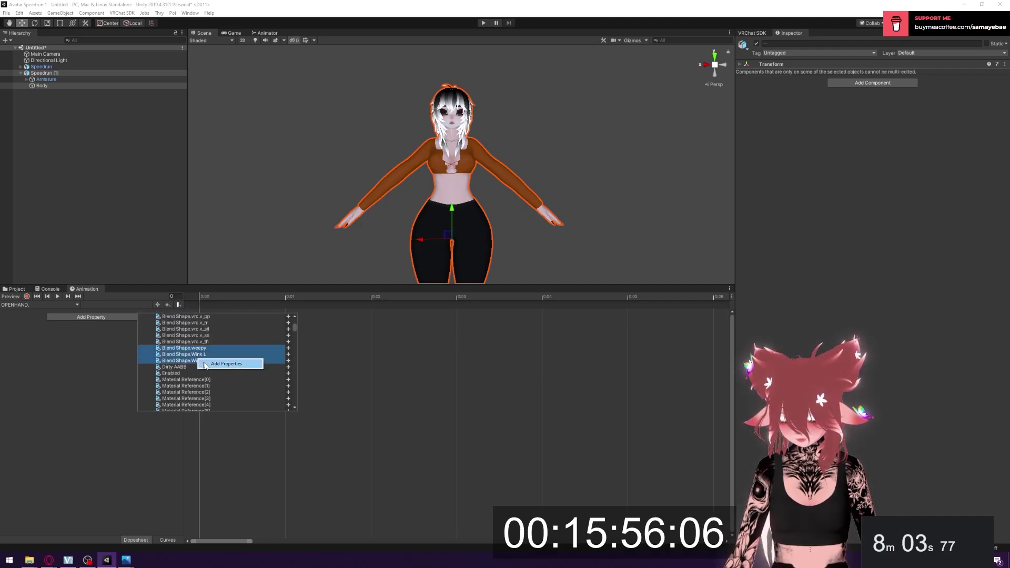
click(208, 364)
- Copy all the blend shape properties of the OPENHAND clip and preview the clip on the avatar
click(75, 403)
key(ctrl+a)
click(48, 347)
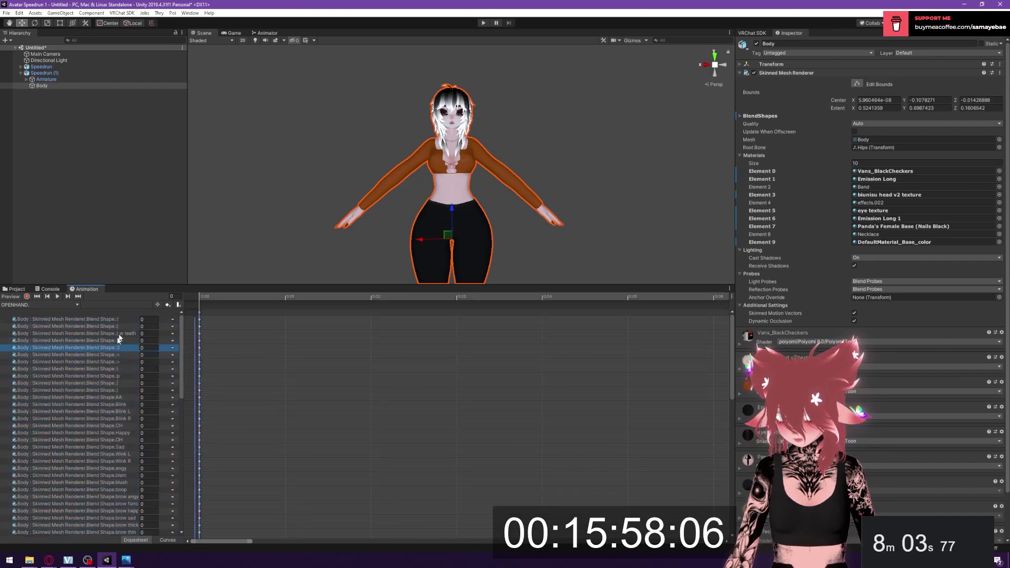
click(17, 297)
scroll(149, 413, down, 1)
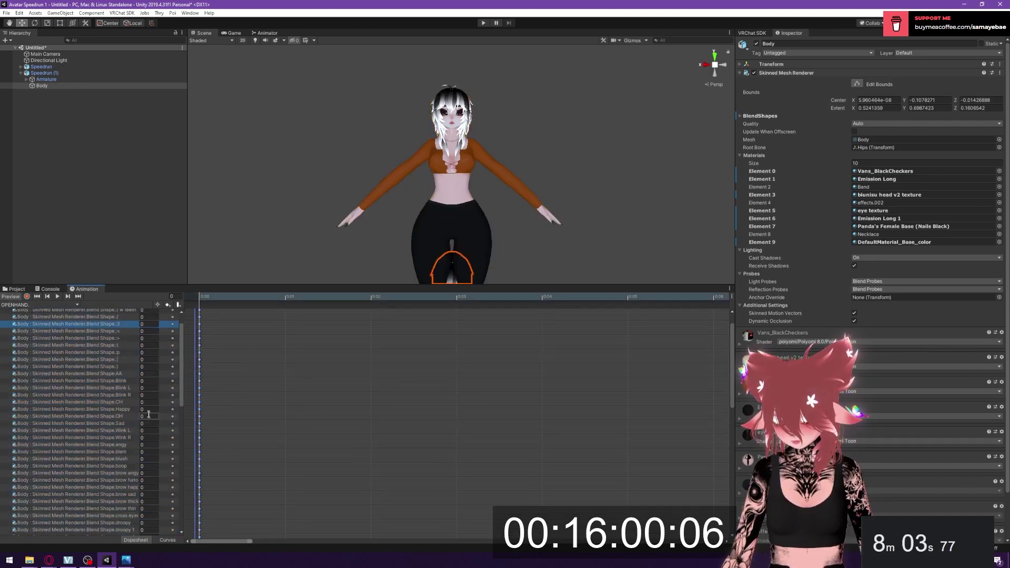
middle_drag(363, 266, 363, 163)
- Replace all properties of the Hand Gun clip with the copied blend shape properties
click(53, 305)
click(48, 322)
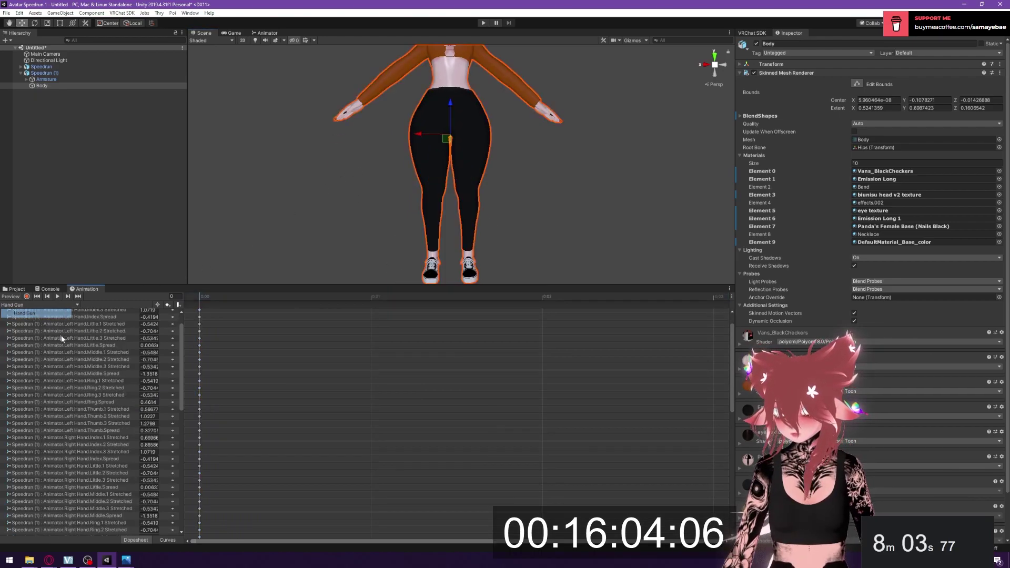
click(60, 336)
key(ctrl+a)
key(Delete)
key(ctrl+v)
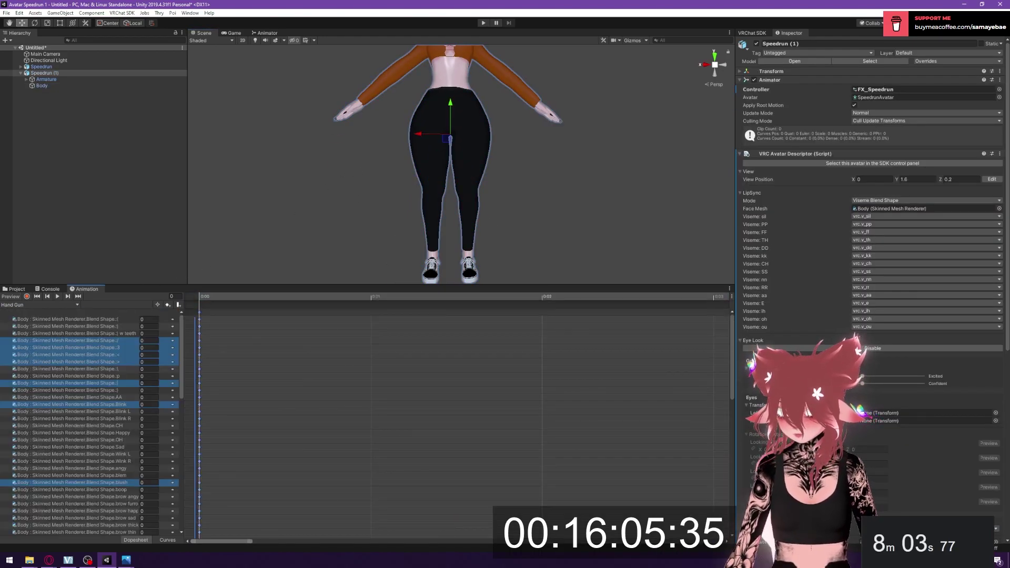
- Preview the Hand Gun clip and set its kiss blend shape to 100
click(11, 296)
click(149, 454)
text(1)
scroll(151, 409, down, 10)
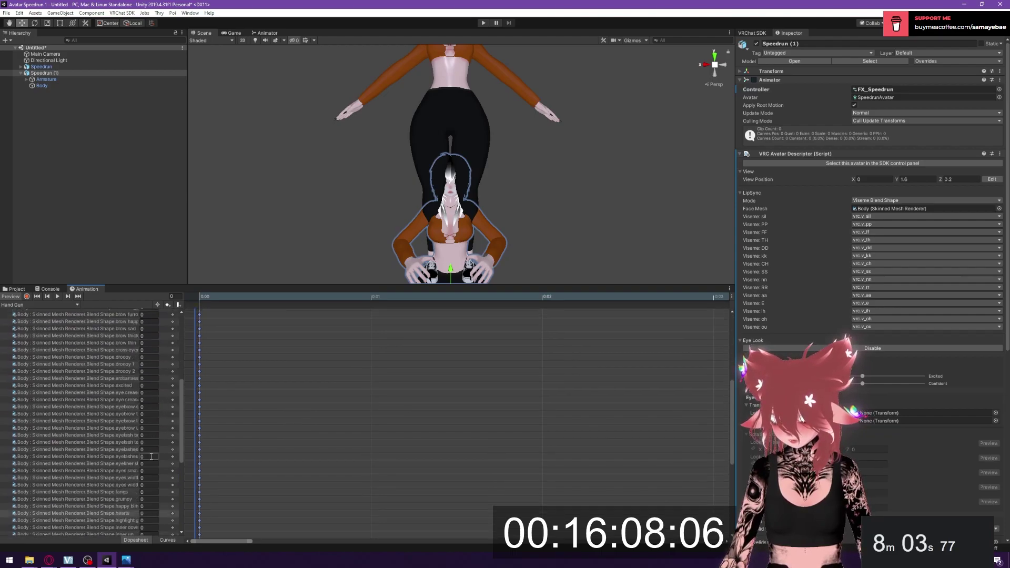
scroll(146, 494, down, 1)
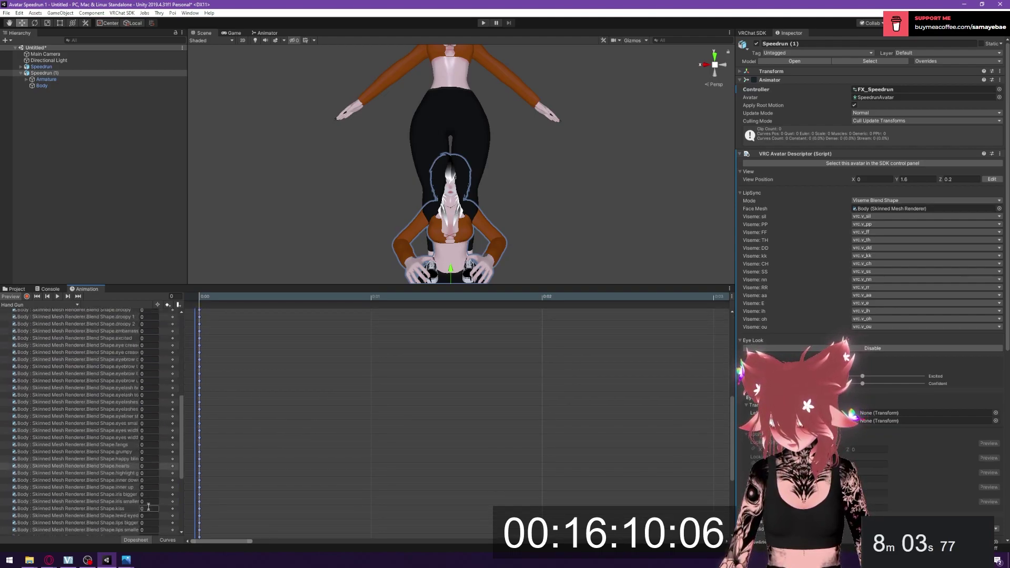
scroll(152, 501, down, 2)
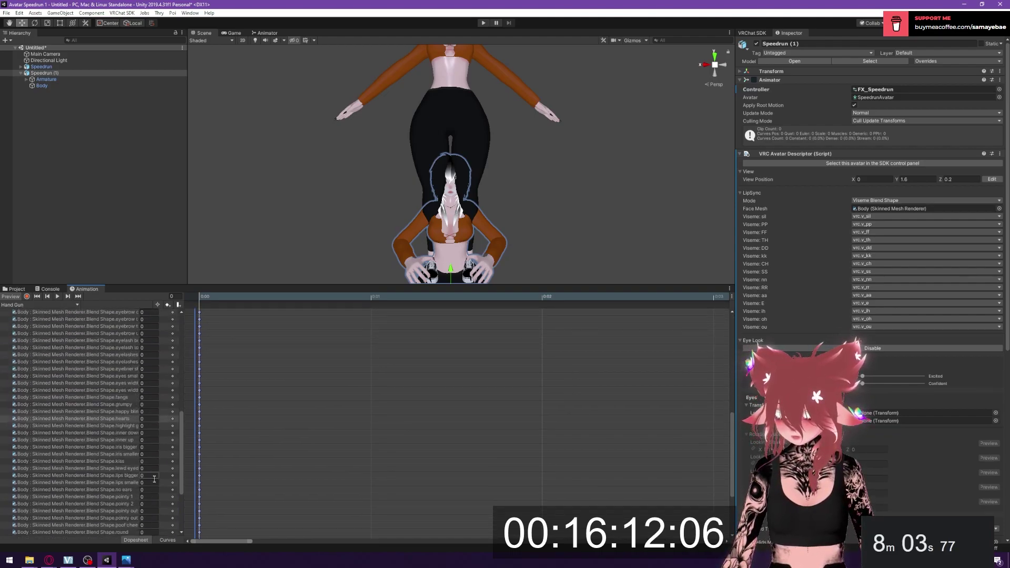
scroll(154, 478, down, 1)
- Replace all properties of the Idle Hands and Peace clips with the copied blend shape properties
click(31, 304)
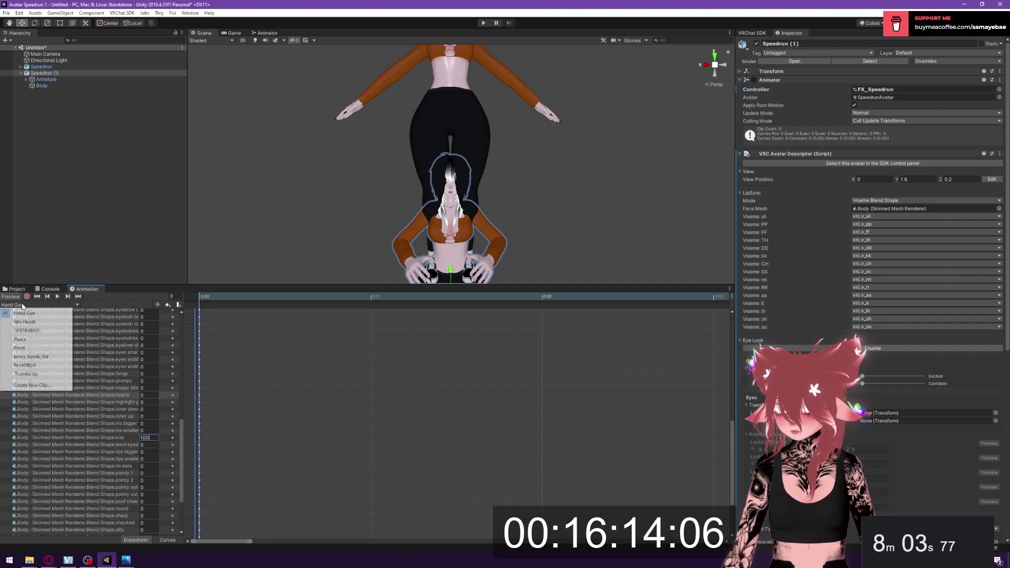
click(25, 322)
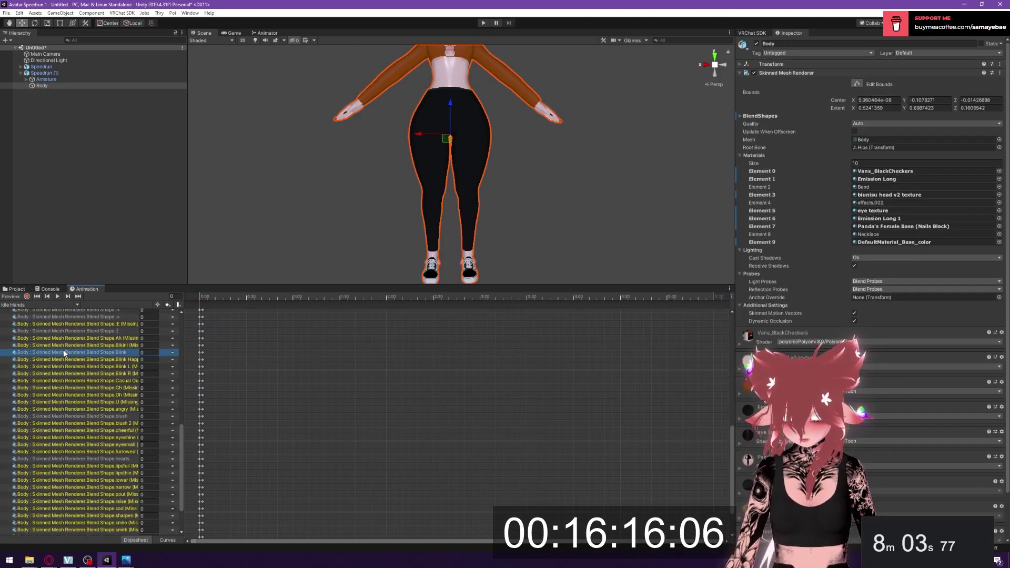
click(21, 307)
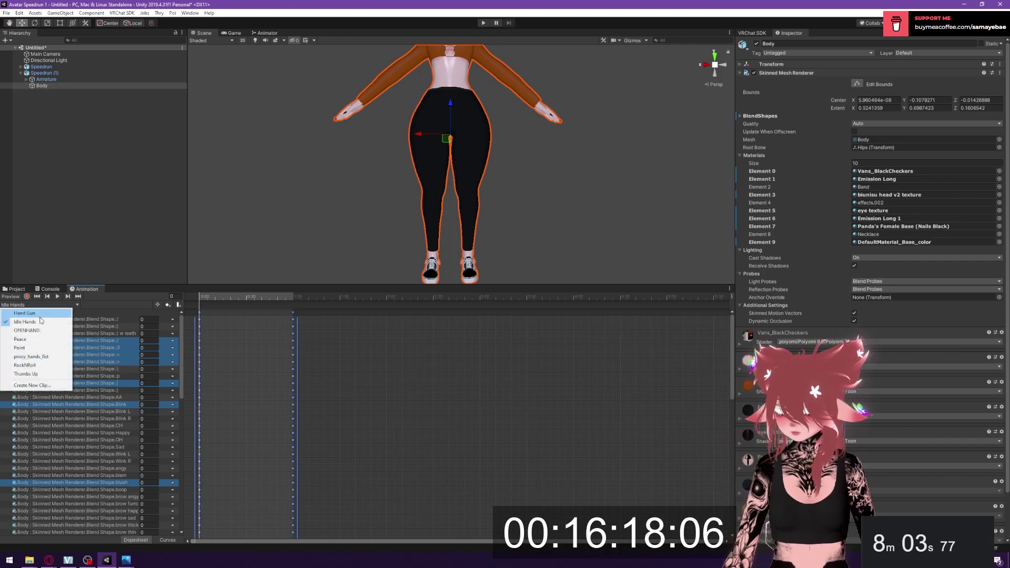
click(37, 339)
click(40, 339)
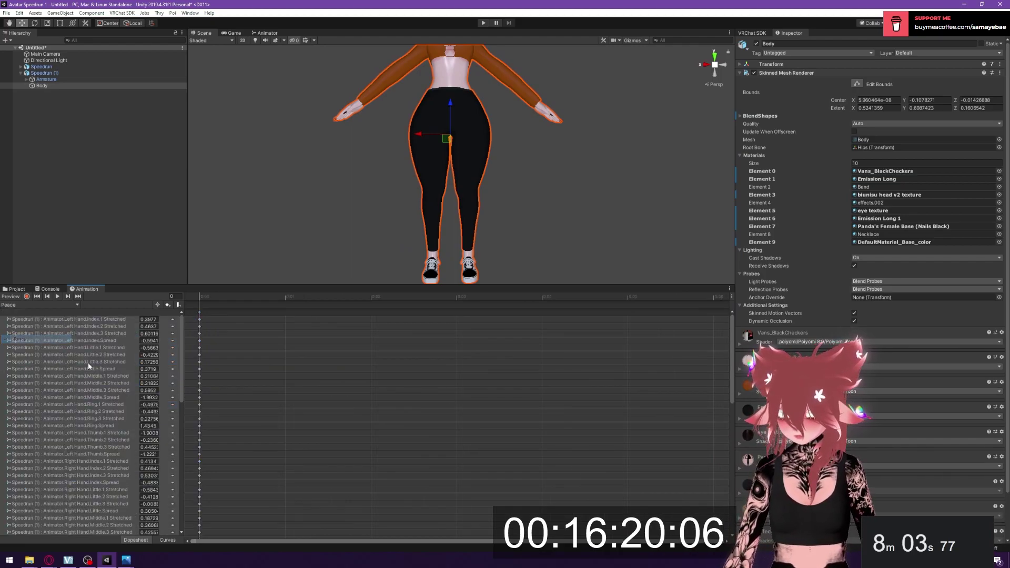
click(88, 363)
key(ctrl+a)
key(Delete)
key(ctrl+v)
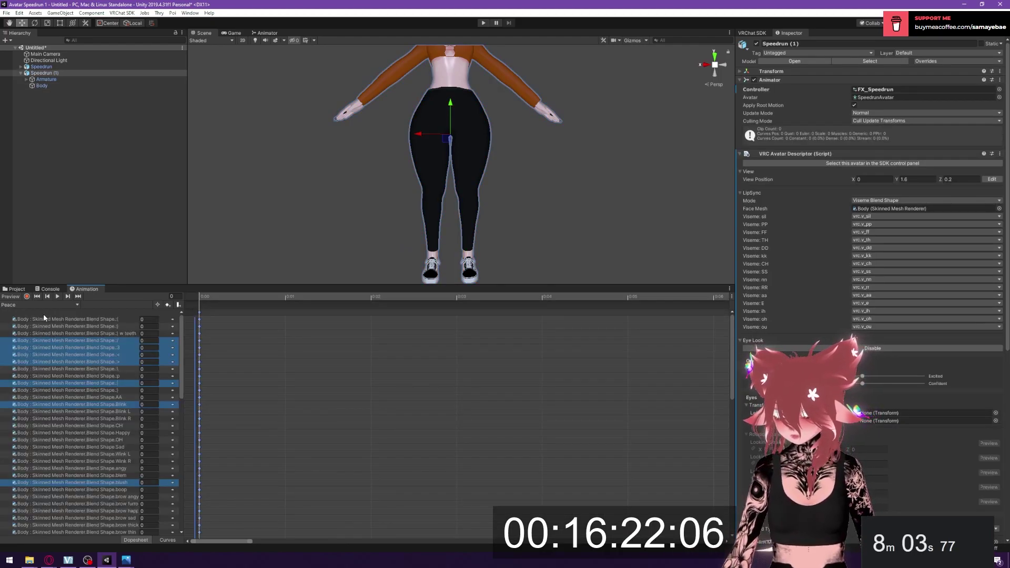
- Preview the Peace clip and set its first tongue out blend shape to 100
scroll(158, 440, down, 15)
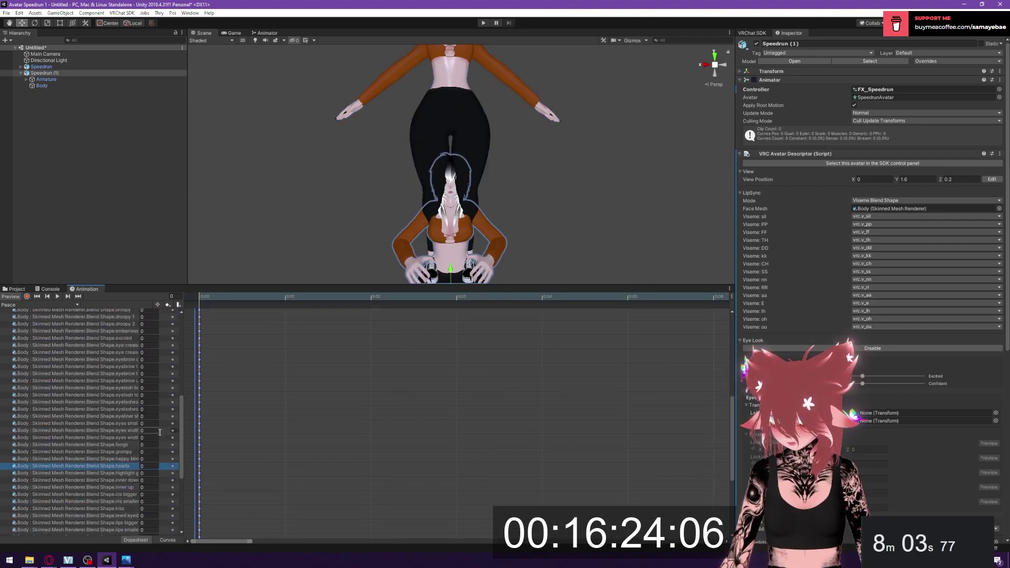
scroll(156, 482, down, 3)
scroll(160, 510, down, 3)
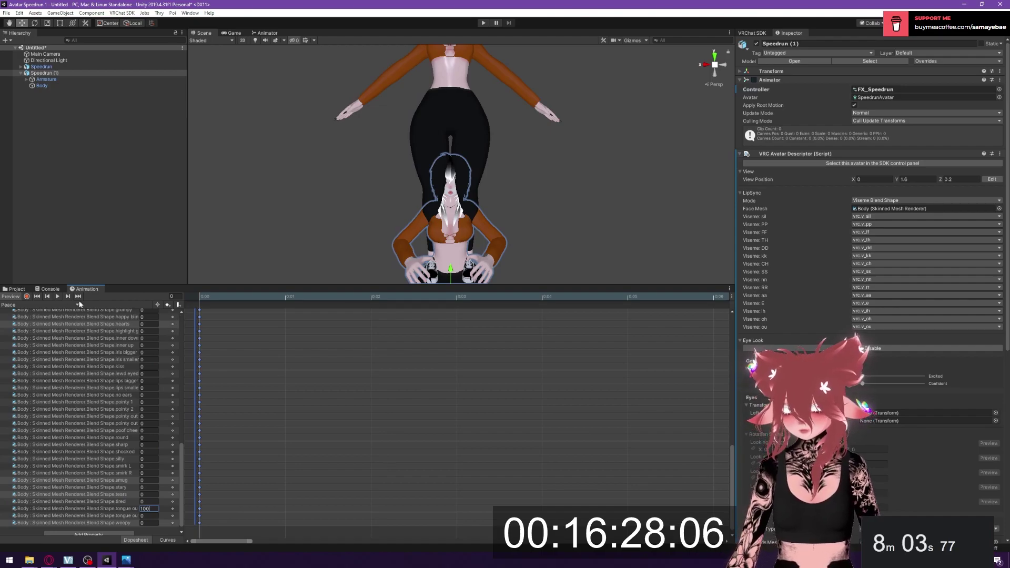
- Replace the Point clip's properties with the copied blend shapes and edit the value of its Sad blend shape
click(10, 305)
click(81, 366)
key(ctrl+a)
key(Delete)
key(ctrl+v)
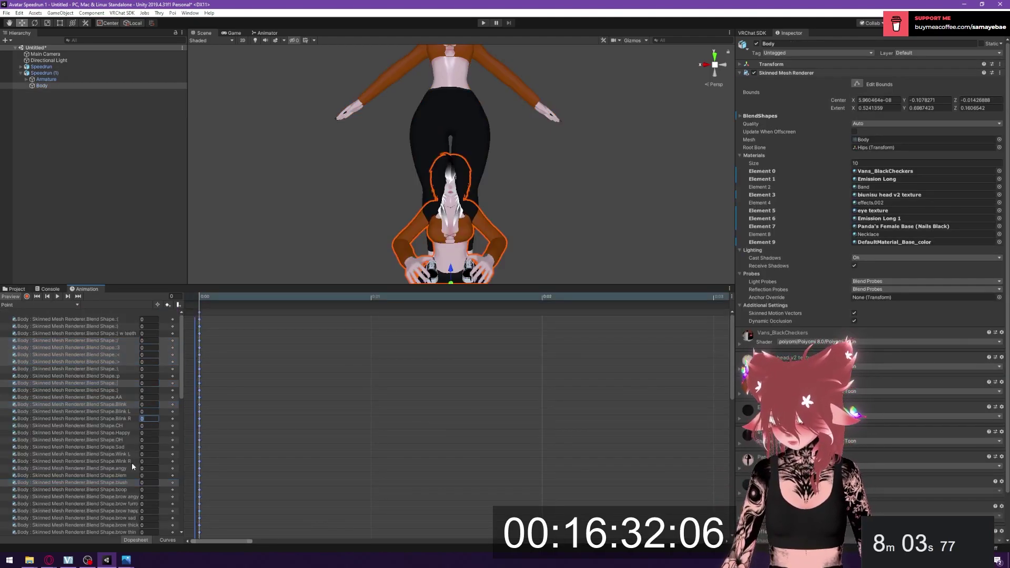
scroll(79, 400, down, 2)
click(142, 400)
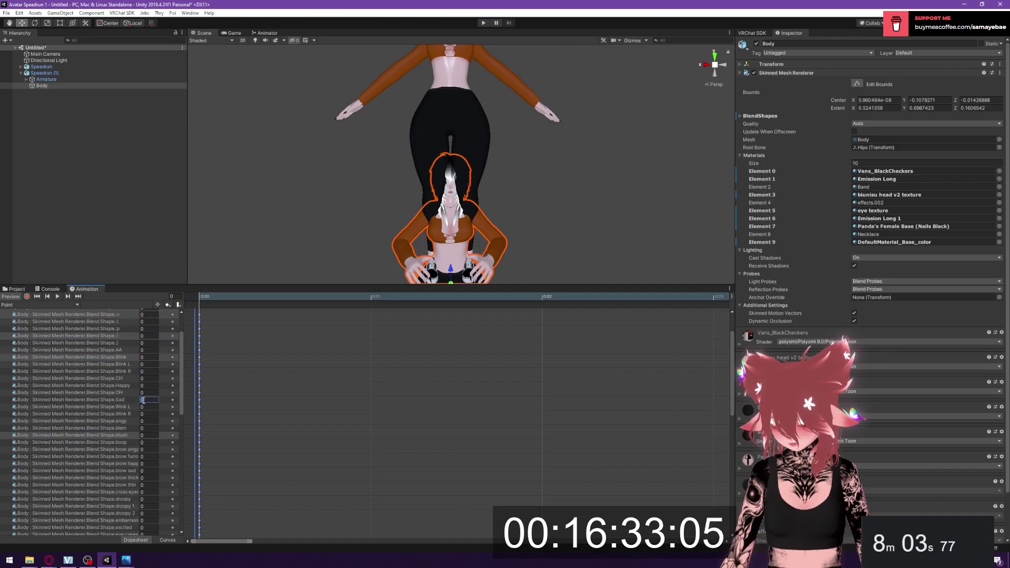
- Replace the proxy_hands_fist and RockNRoll clips' properties with the copied blend shapes and set RockNRoll's angy shape to 100
click(31, 304)
click(42, 353)
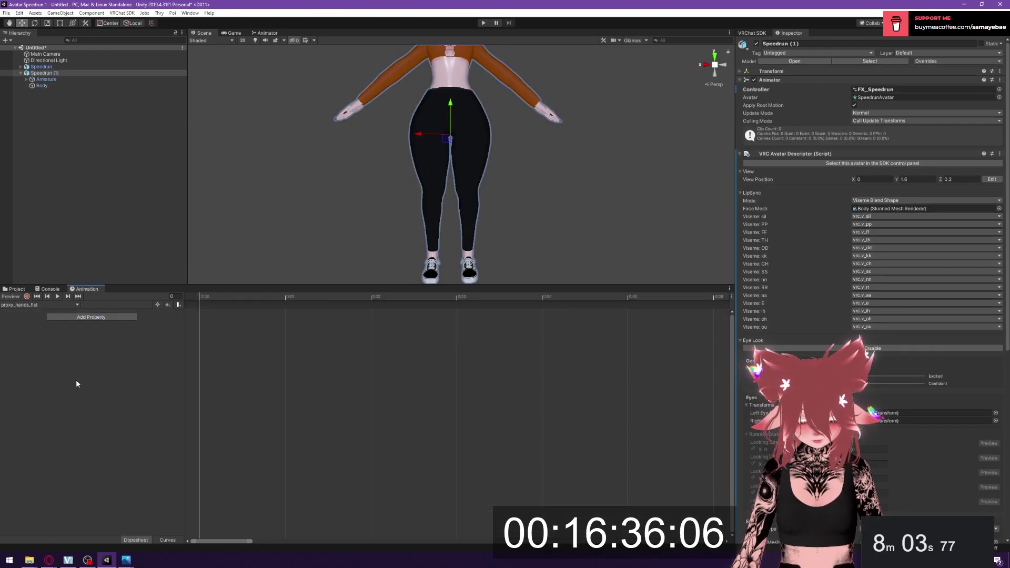
click(32, 304)
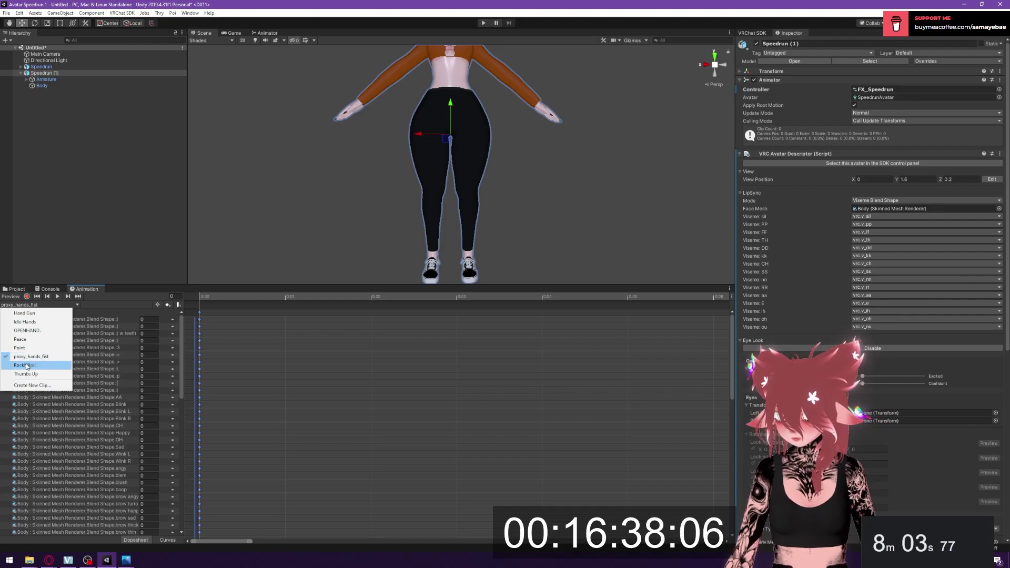
click(25, 366)
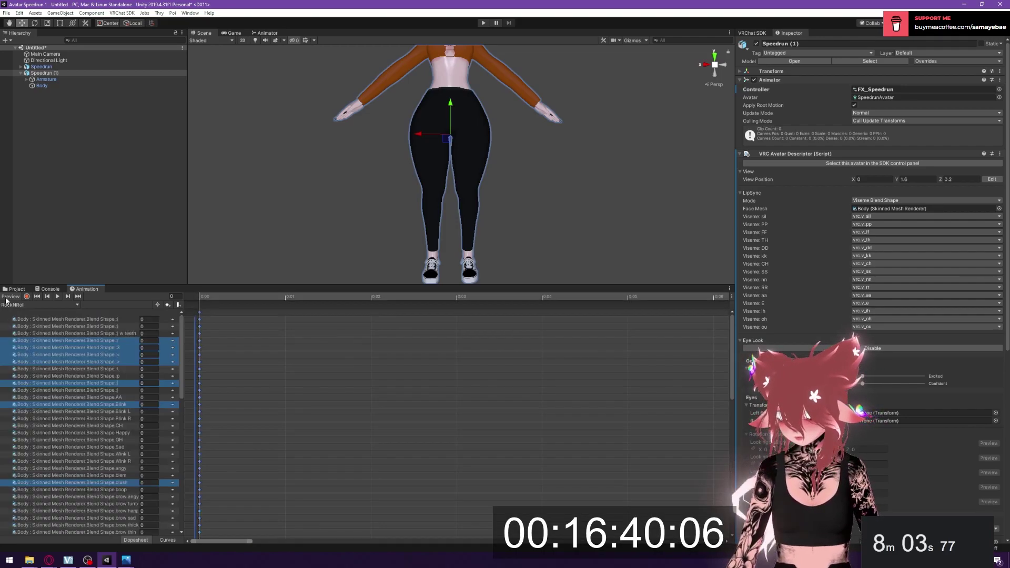
scroll(134, 409, down, 3)
click(152, 397)
- Replace all properties of the Thumbs Up clip with the copied blend shape properties
click(42, 305)
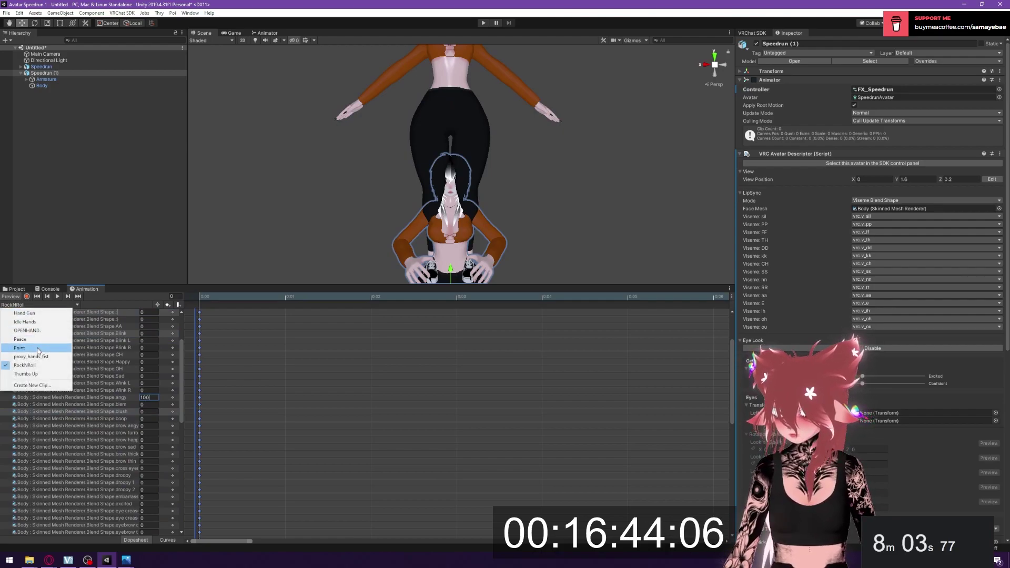
click(62, 373)
key(ctrl+a)
key(Delete)
key(ctrl+v)
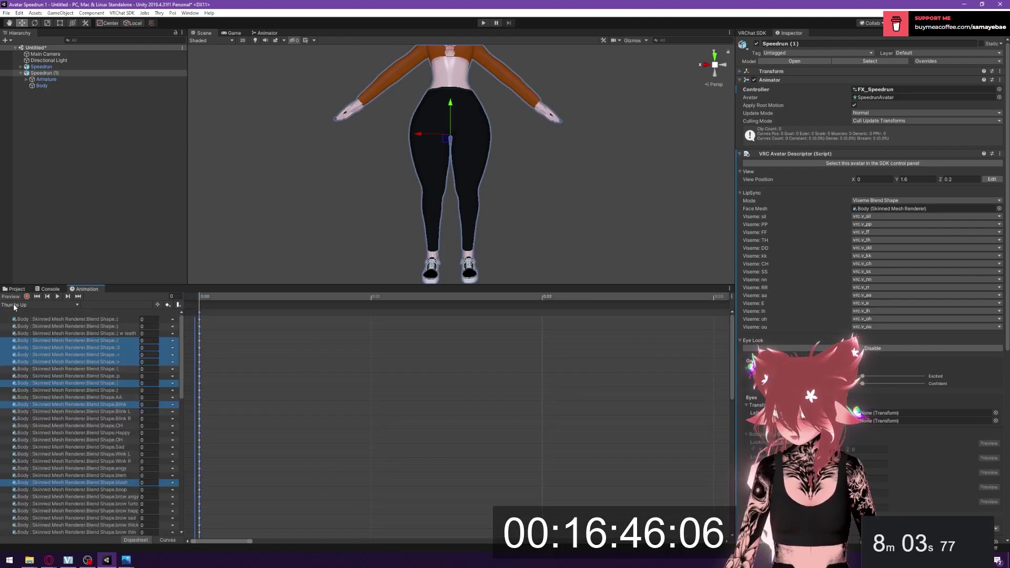
- Preview the Thumbs Up clip and set one of its face blend shapes to 100
click(10, 297)
click(71, 374)
click(150, 356)
click(150, 361)
text(100)
- Bring back the project assets and delete the duplicate avatar Speedrun (1) from the scene
click(17, 289)
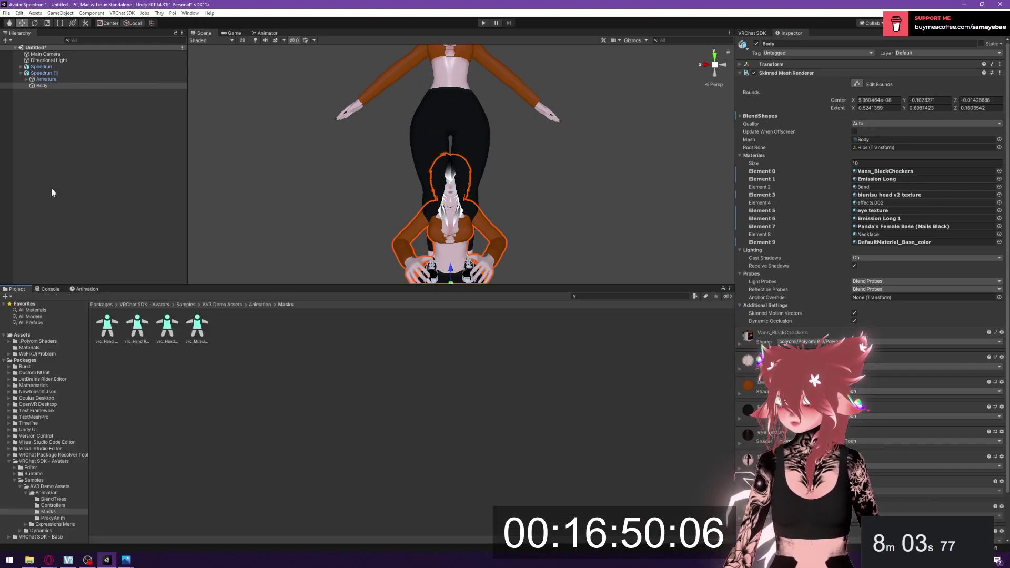
click(43, 73)
key(Delete)
- Add a VRC Phys Bone component to the HairRoot bone under the Speedrun avatar's Head
click(48, 67)
click(20, 67)
middle_drag(311, 132, 297, 251)
click(74, 218)
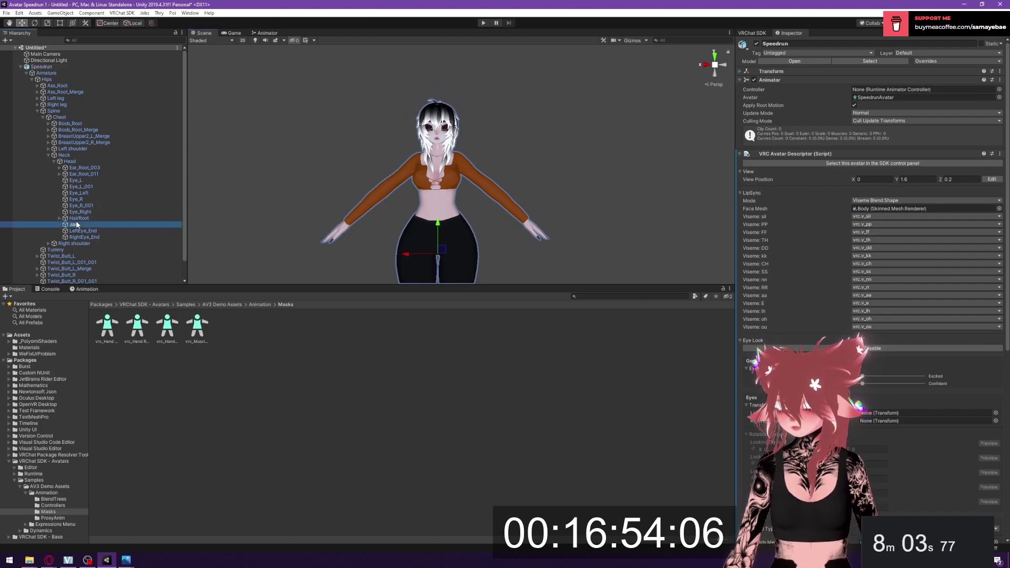
click(889, 78)
text(phys)
click(880, 121)
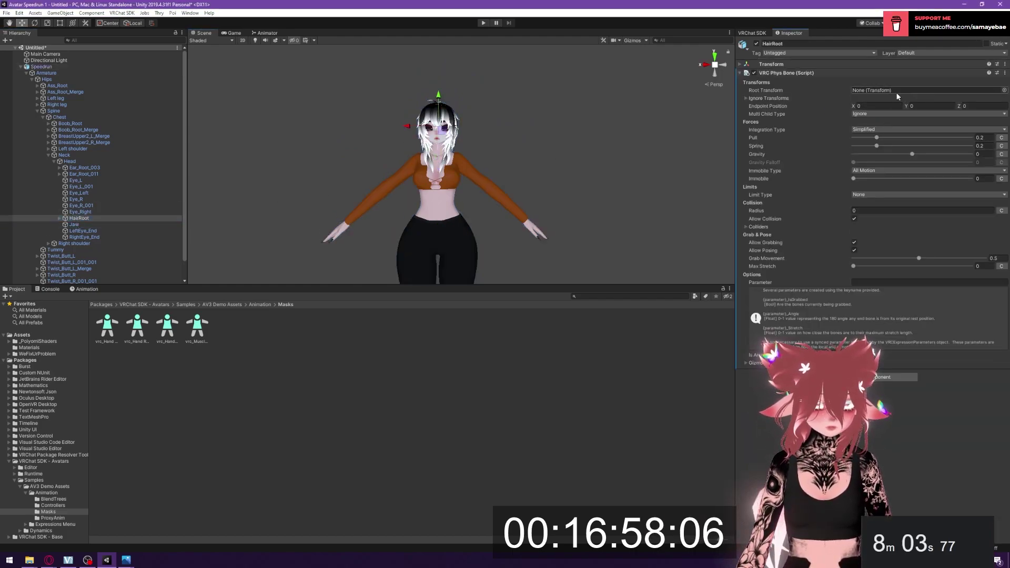
- Switch the hair phys bone to Advanced integration with pull about 0.08, momentum about 0.45 and stiffness 0
drag(876, 138, 862, 138)
click(902, 129)
click(879, 145)
click(984, 154)
text(0)
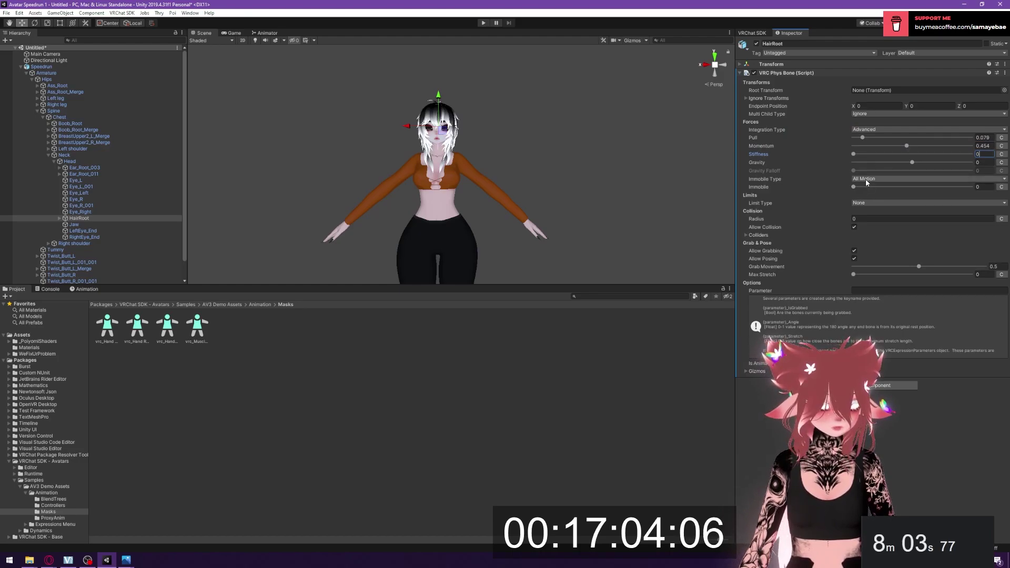
- Set the hair phys bone's immobile type to World (Experimental) and its limit type to Angle with a maximum angle of 180
click(865, 179)
click(869, 197)
click(894, 204)
click(867, 222)
drag(883, 210, 970, 210)
click(729, 253)
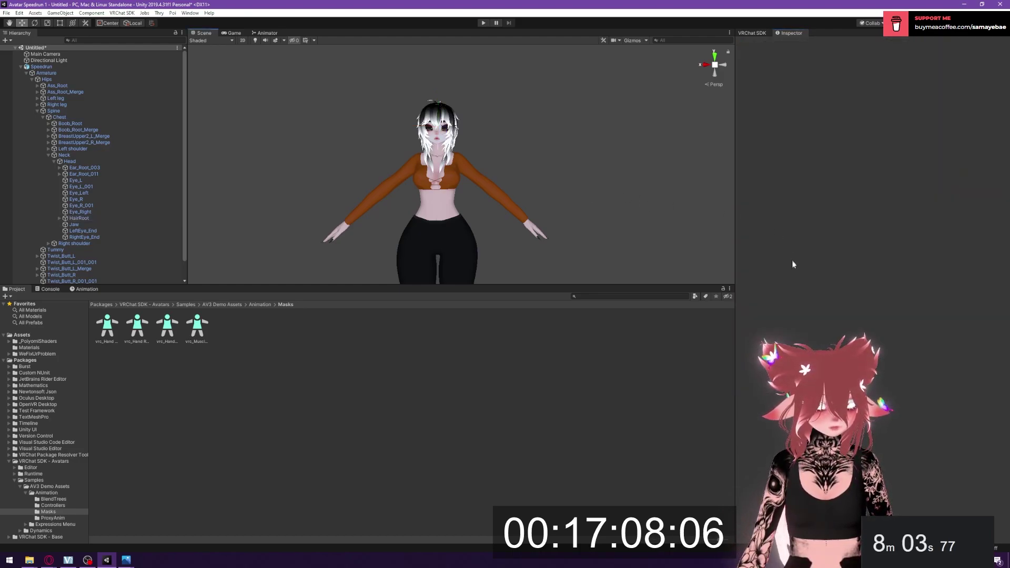
- Turn on scene gizmos and set the HairRoot phys bone's collision radius to 0.01
click(100, 218)
click(636, 40)
click(873, 235)
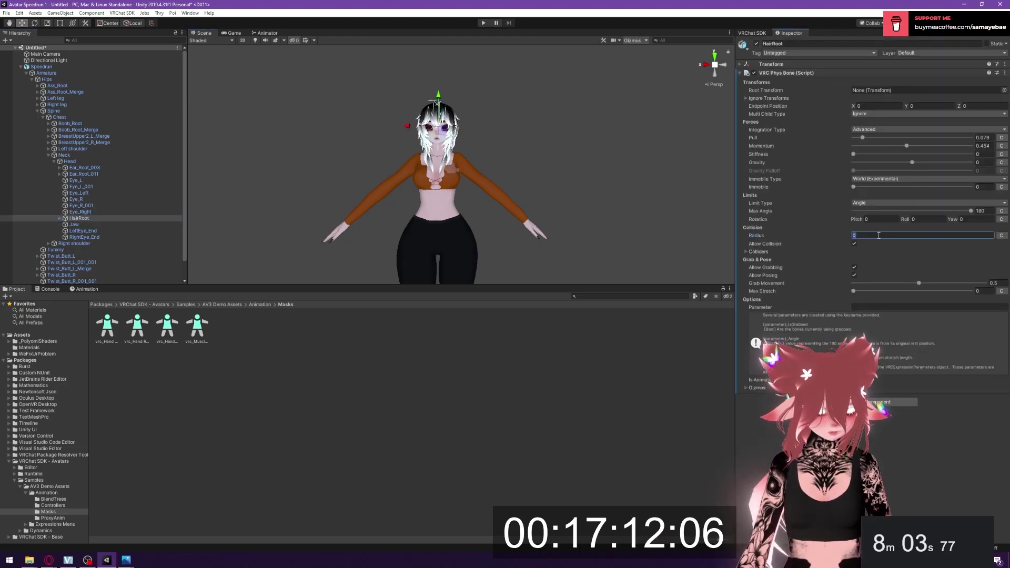
text(.02)
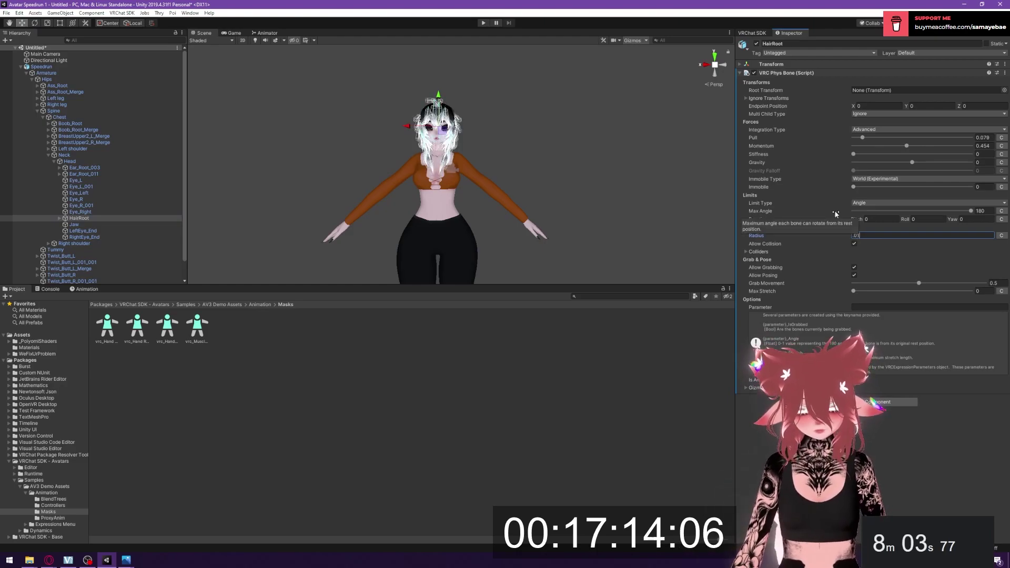
- Test the hair physics in play mode by moving the Speedrun avatar in the scene, and stop playing
click(481, 23)
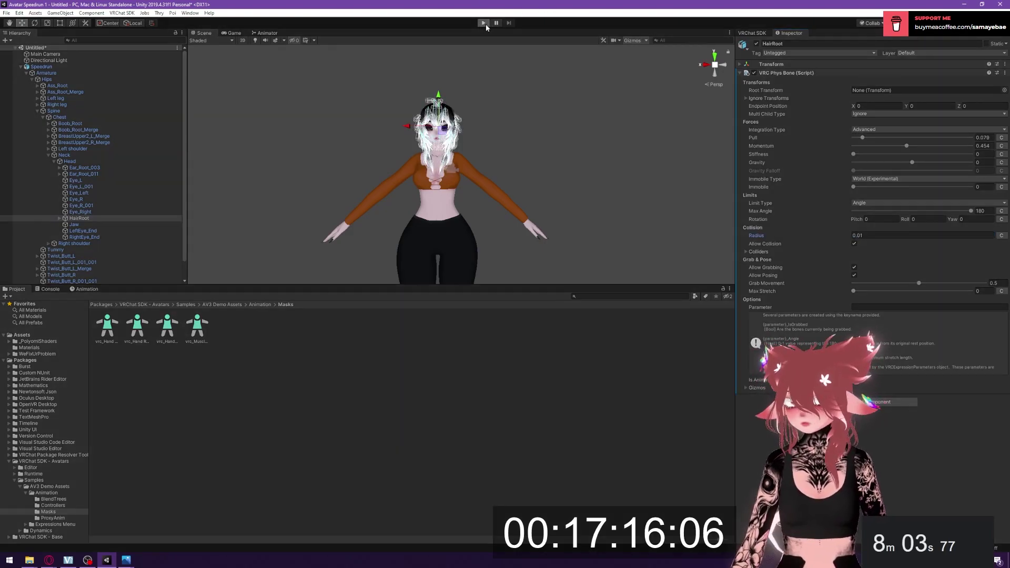
click(202, 33)
click(419, 205)
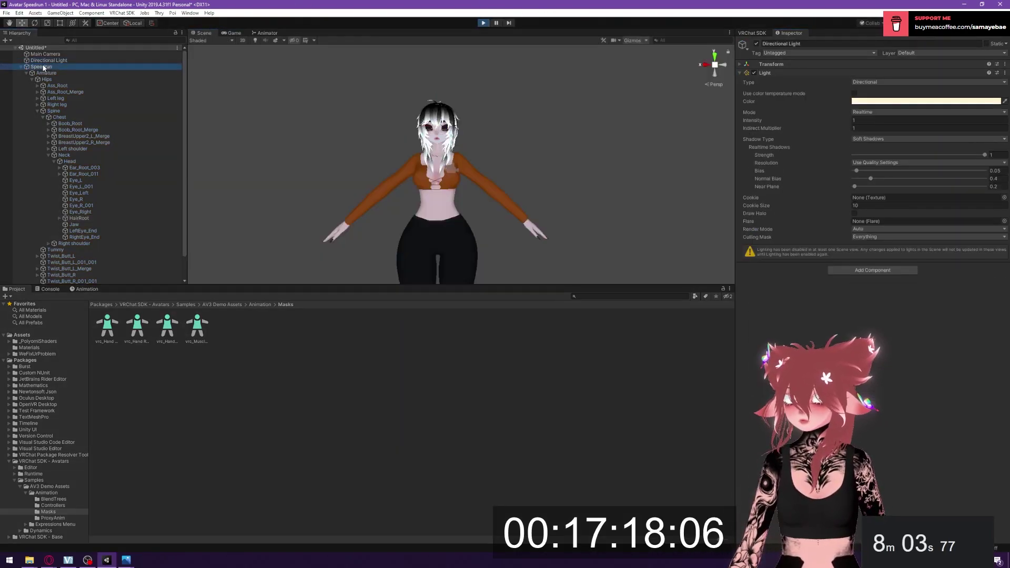
drag(434, 256, 367, 256)
click(483, 23)
- Switch to the browser, stop the Google stopwatch and return to Unity
key(alt+Tab)
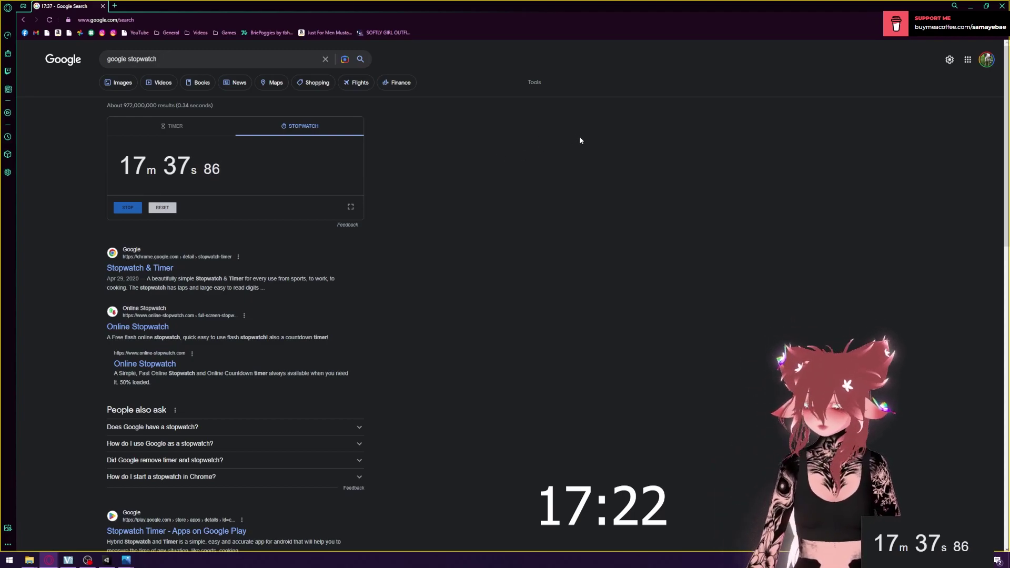
click(133, 211)
click(971, 5)
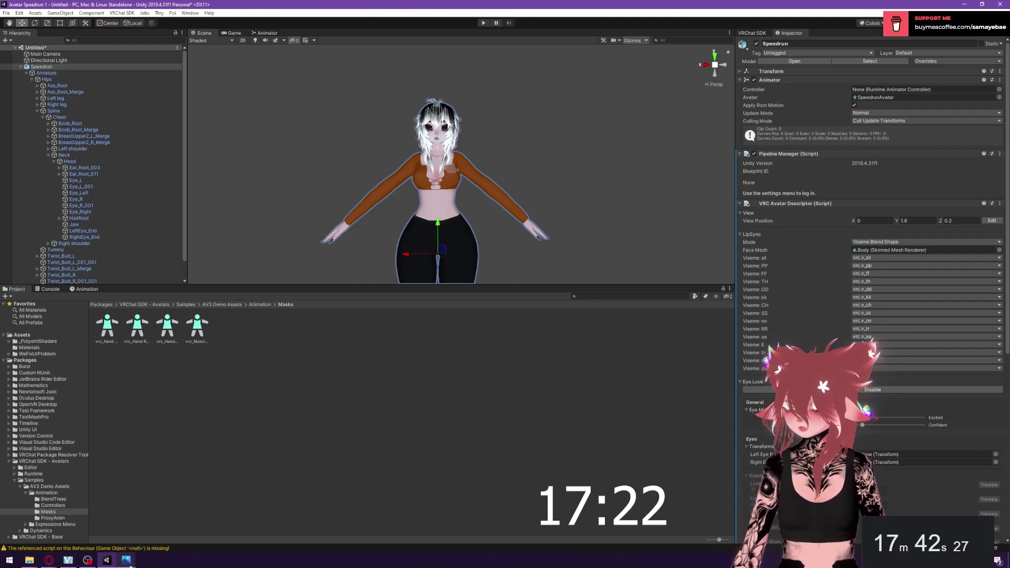
- Check the speedrun rules in the Constraints.PNG image for anything missing and return to Unity
mouse_move(128, 563)
click(153, 506)
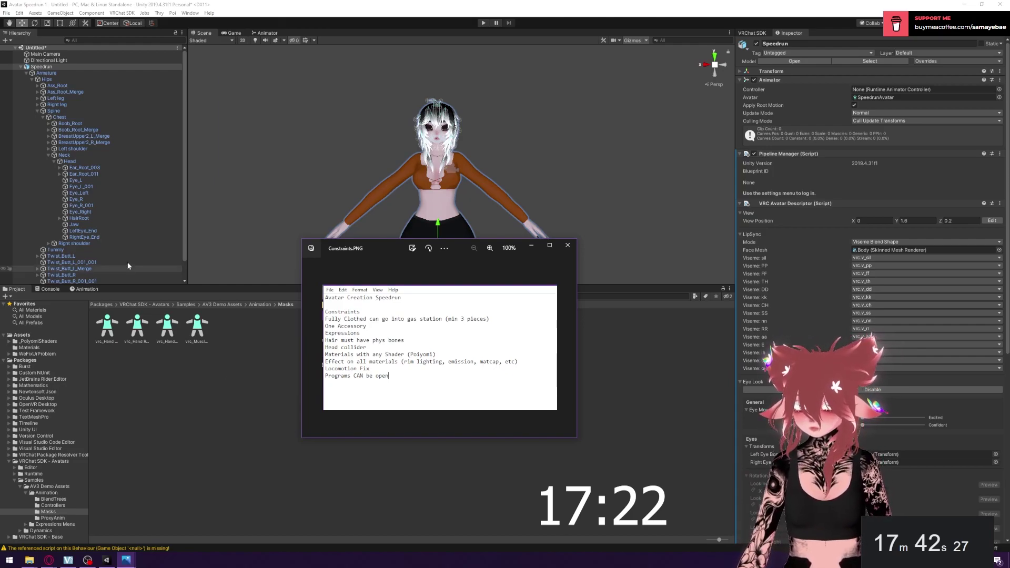
click(285, 409)
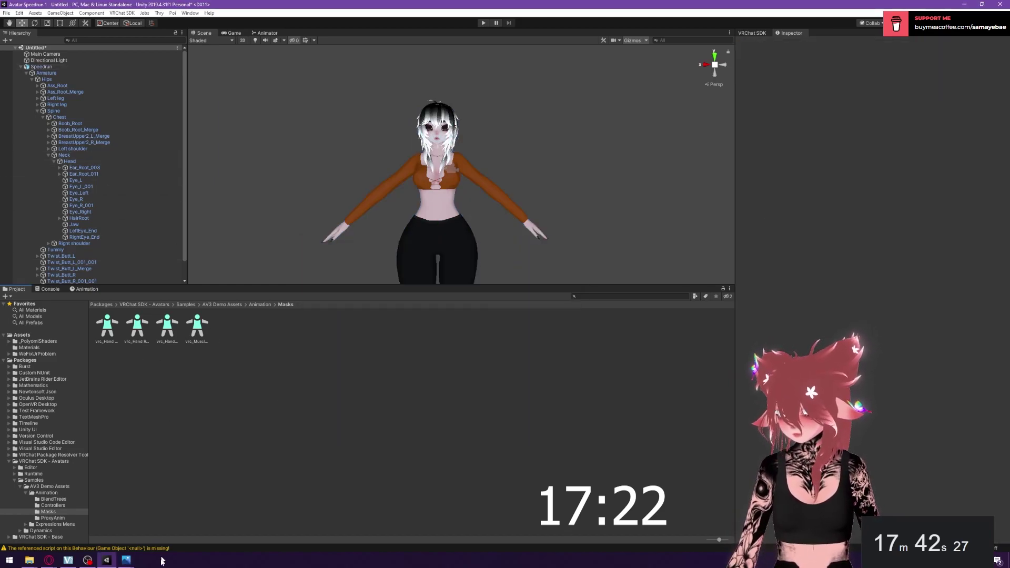
- Reset and restart the Google stopwatch in the browser and return to Unity
click(49, 560)
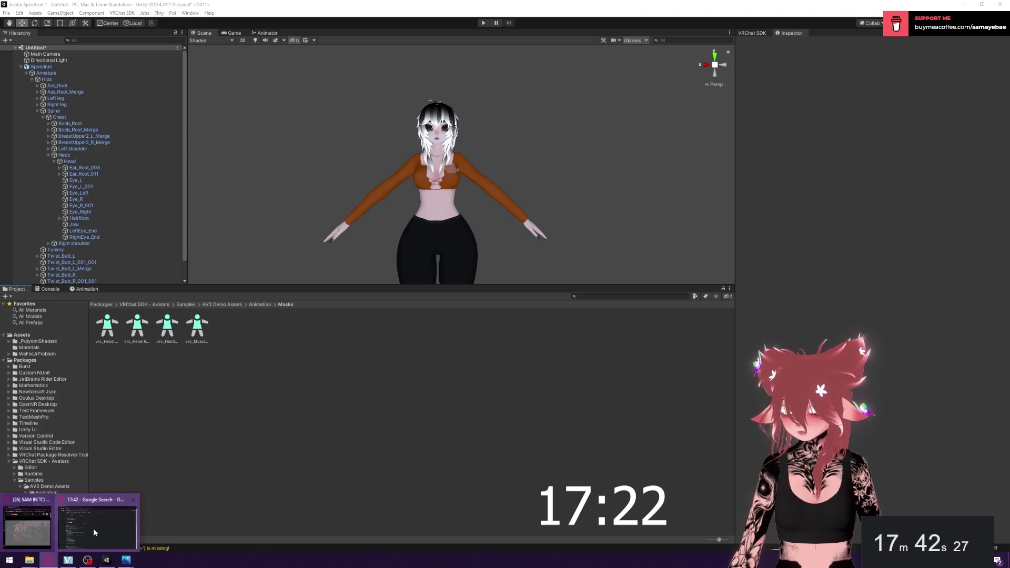
click(95, 533)
click(161, 207)
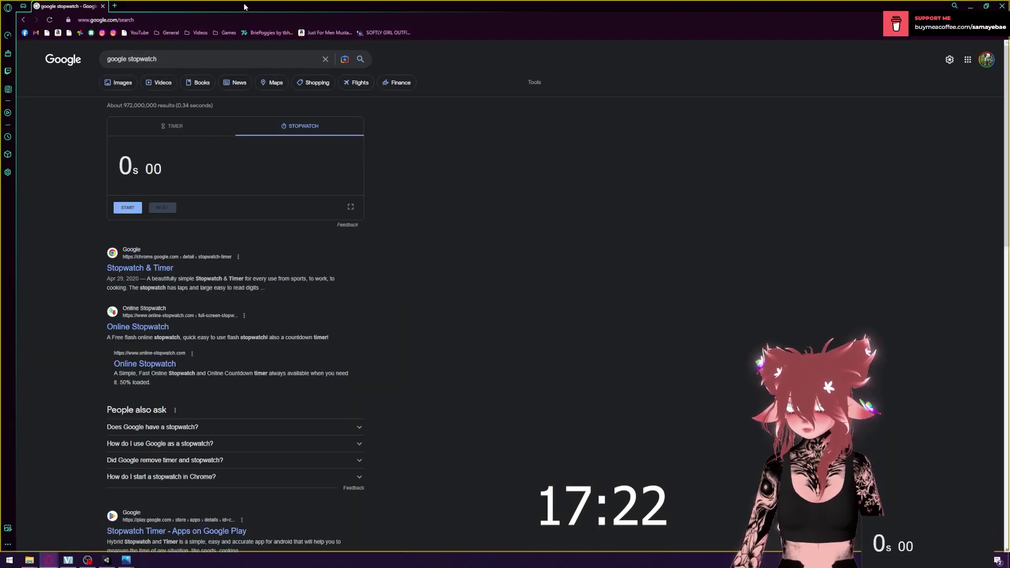
click(132, 212)
key(alt+Tab)
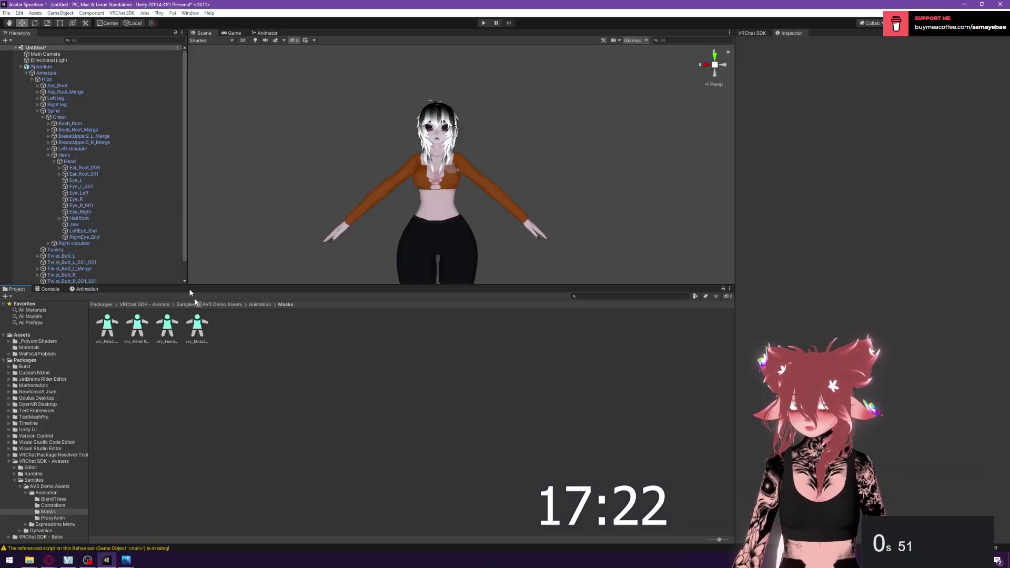
- Add a VRC Phys Bone Collider to the Head bone with a radius of 0.08 and a Y position of 0.05
click(70, 161)
click(903, 77)
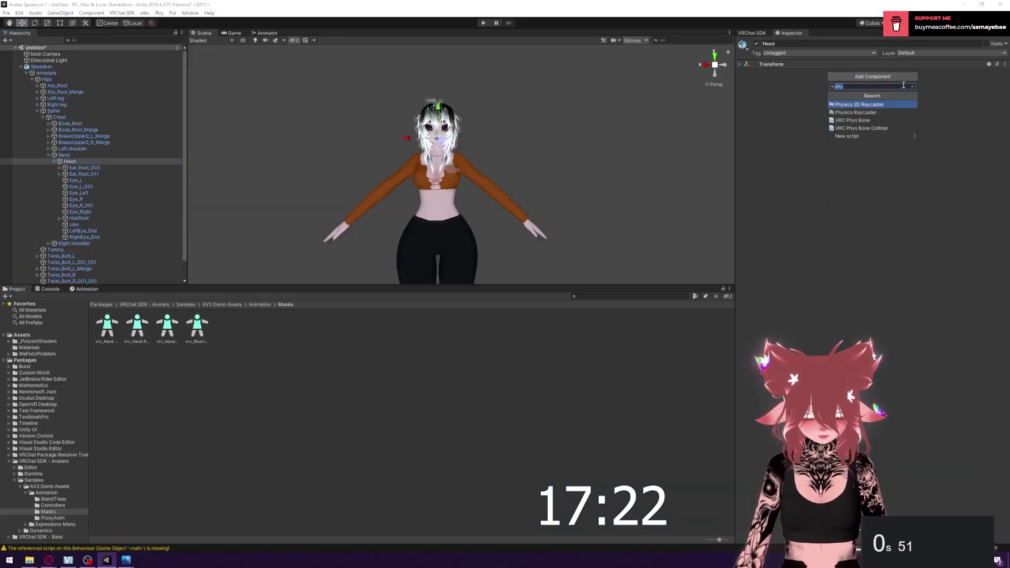
click(861, 128)
click(869, 106)
text(0.08)
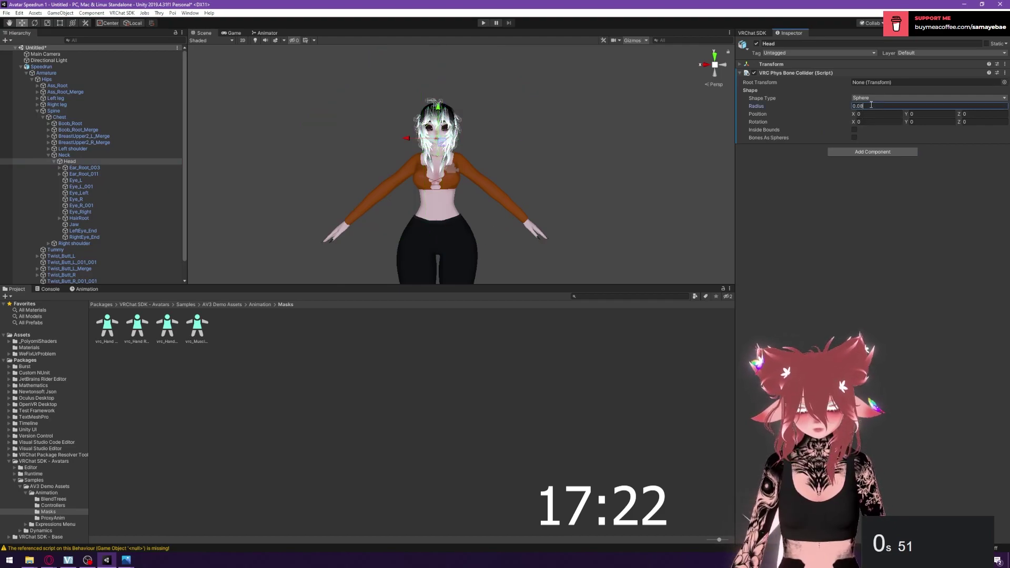
click(916, 115)
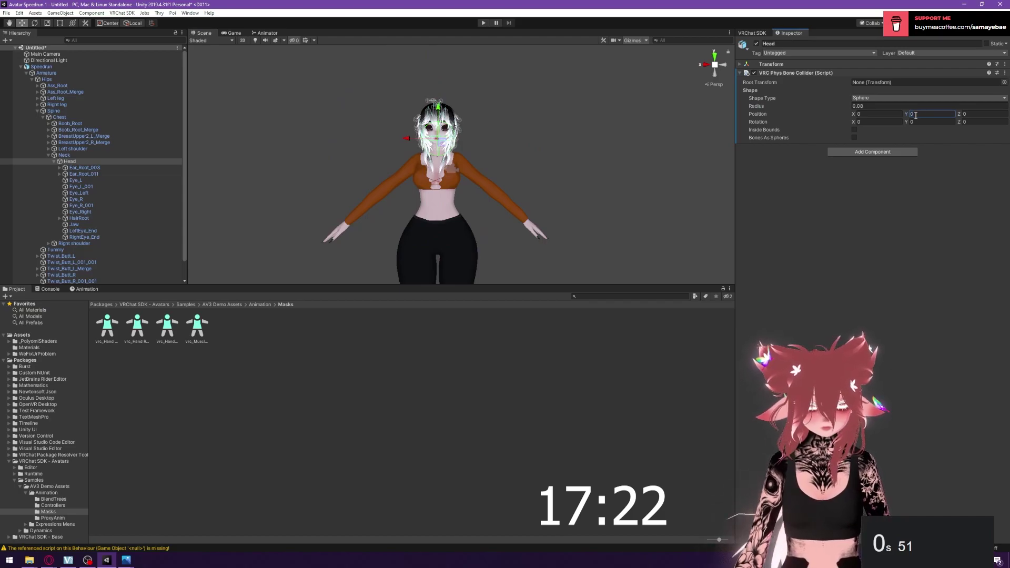
text(.08)
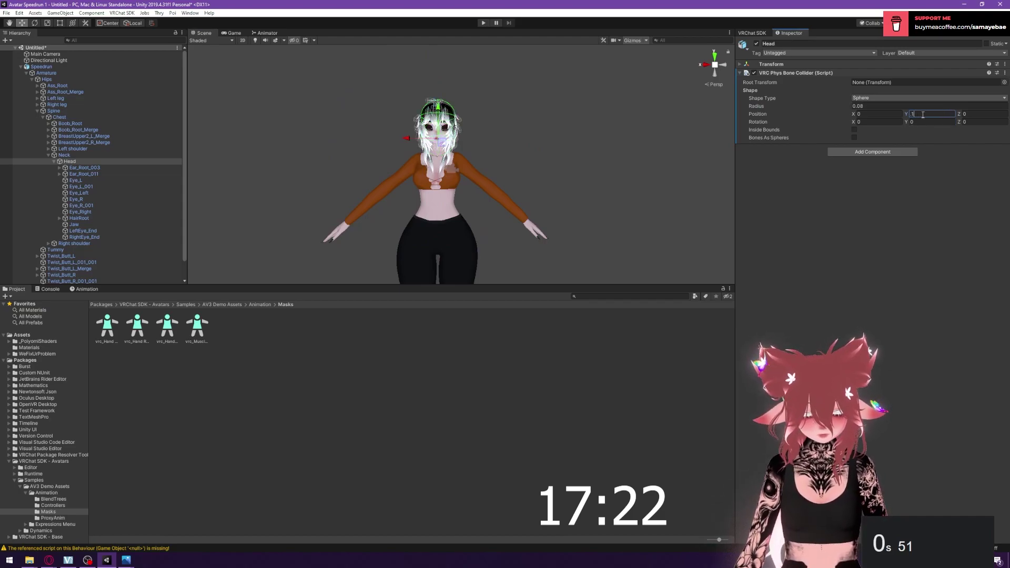
key(BackSpace)
text(5)
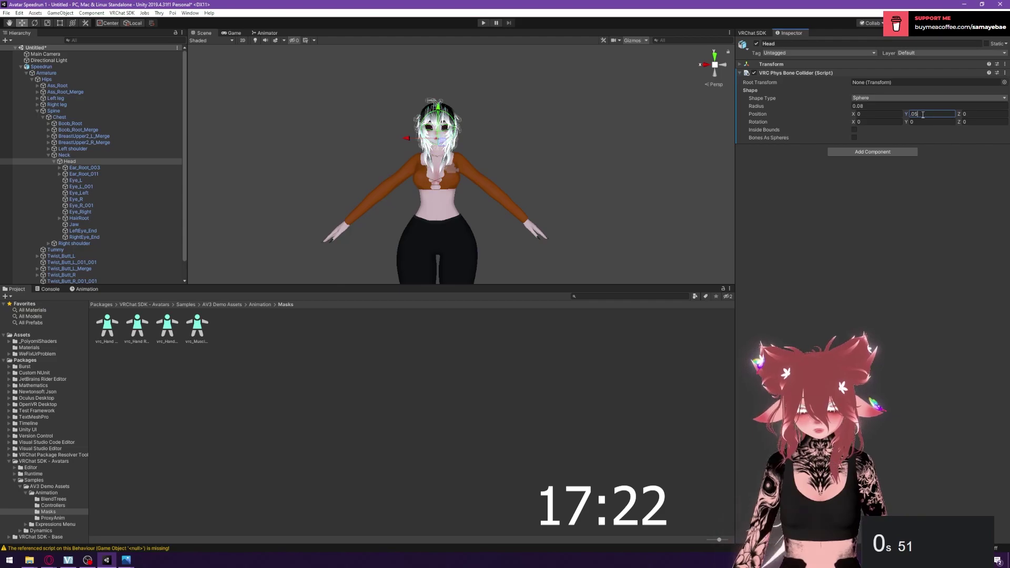
- Stop the restarted Google stopwatch in the browser and switch back to Unity
key(alt+Tab)
click(127, 207)
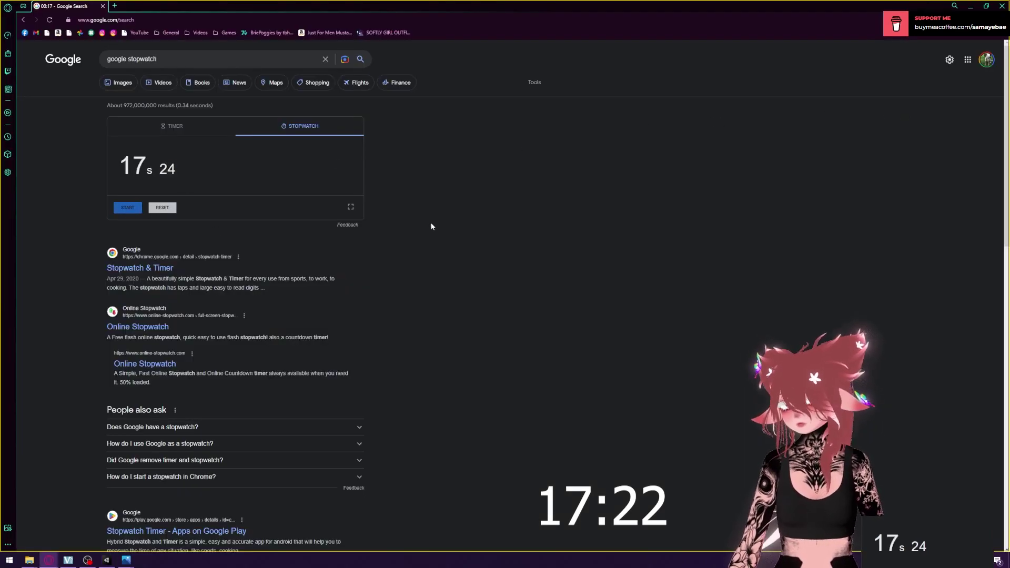
key(alt+Tab)
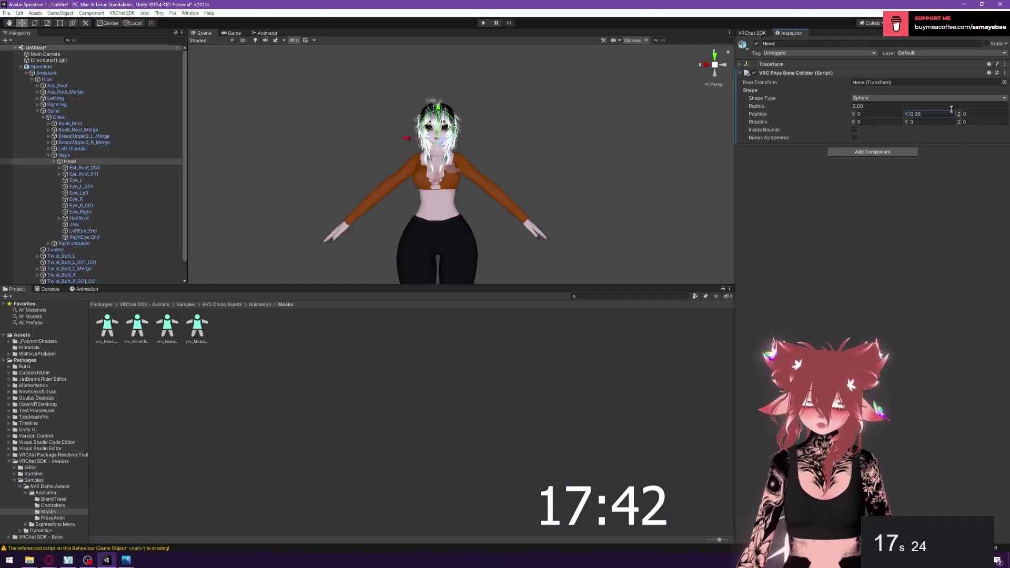
- Set the Head bone collider's radius to 0.07
click(857, 106)
text(0.07)
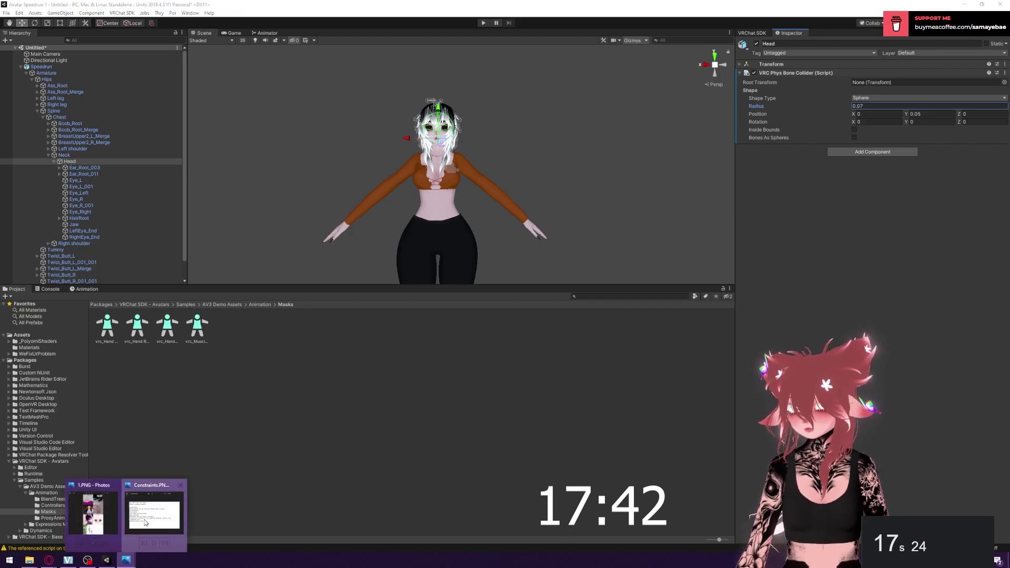
- Bring up the Constraints.PNG rules again and place the image clear of the avatar to review them
click(156, 513)
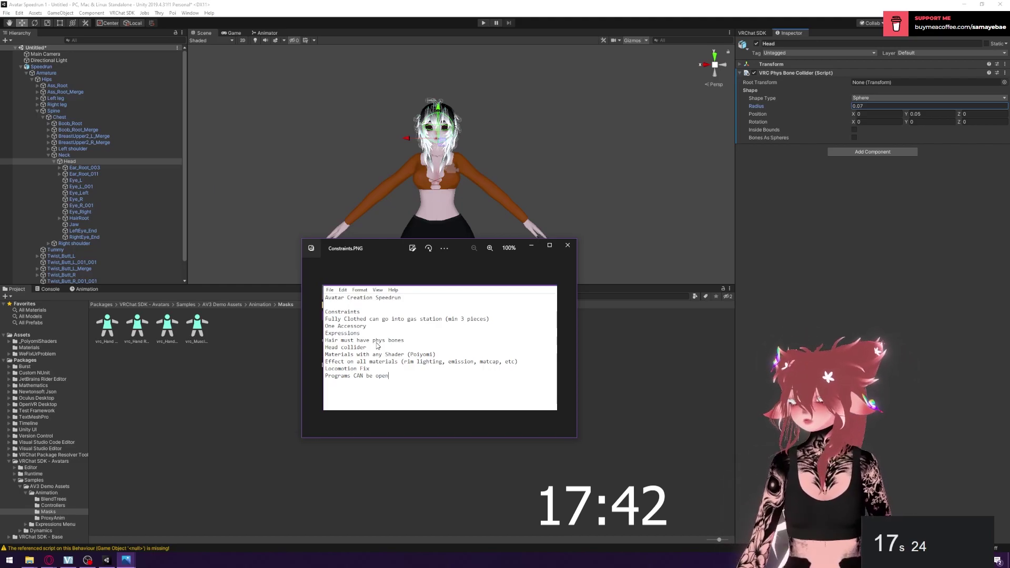
drag(382, 250, 291, 270)
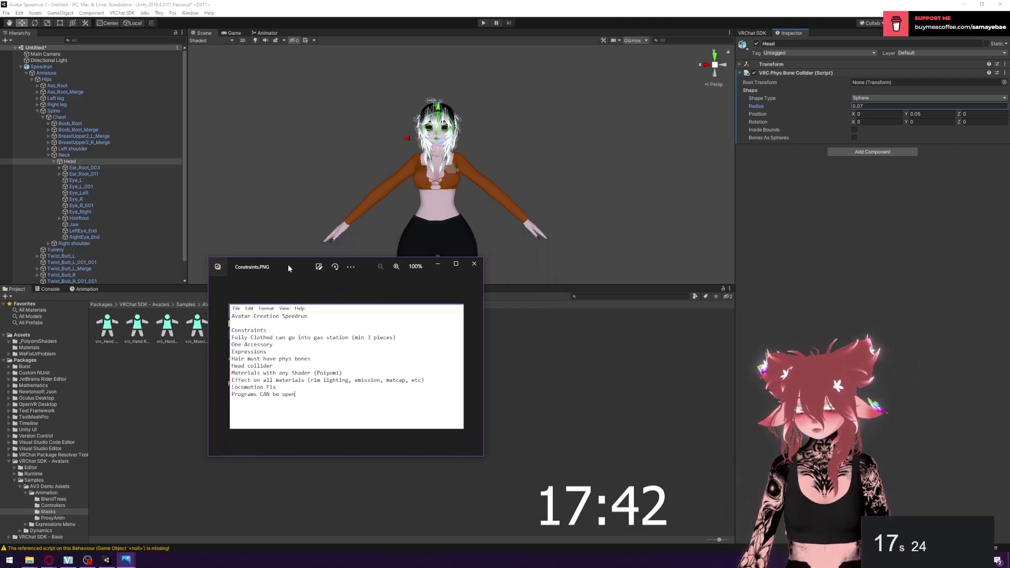